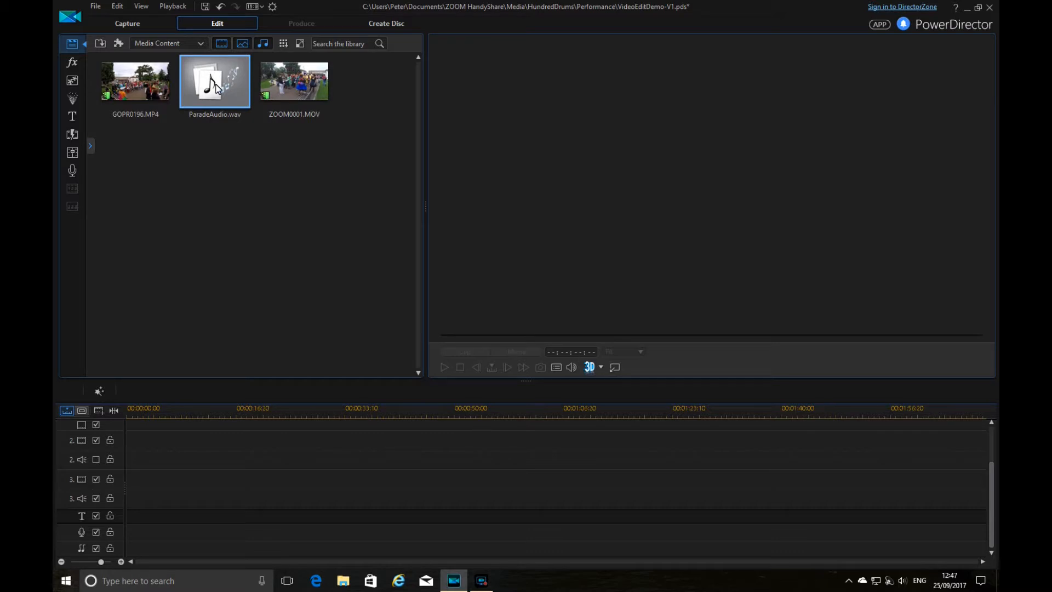
Place ParadeAudio.wav at the start of the music track and play it from about 00:03:56 to hear where the drumming starts
{"action": "left_click_drag", "start_coordinate": [224, 94], "coordinate": [125, 554]}
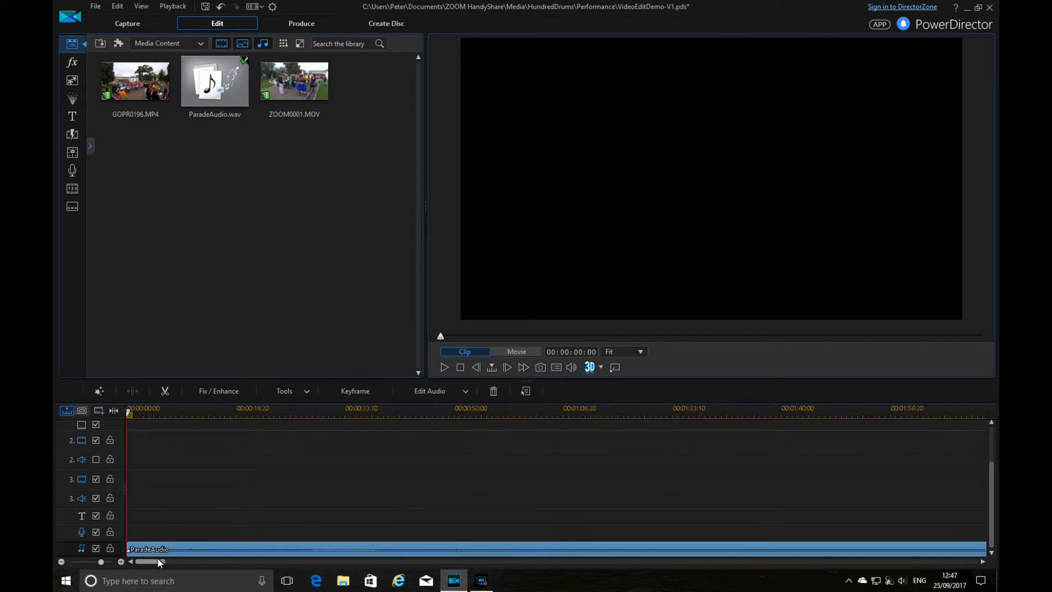
{"action": "left_click_drag", "start_coordinate": [157, 560], "coordinate": [205, 563]}
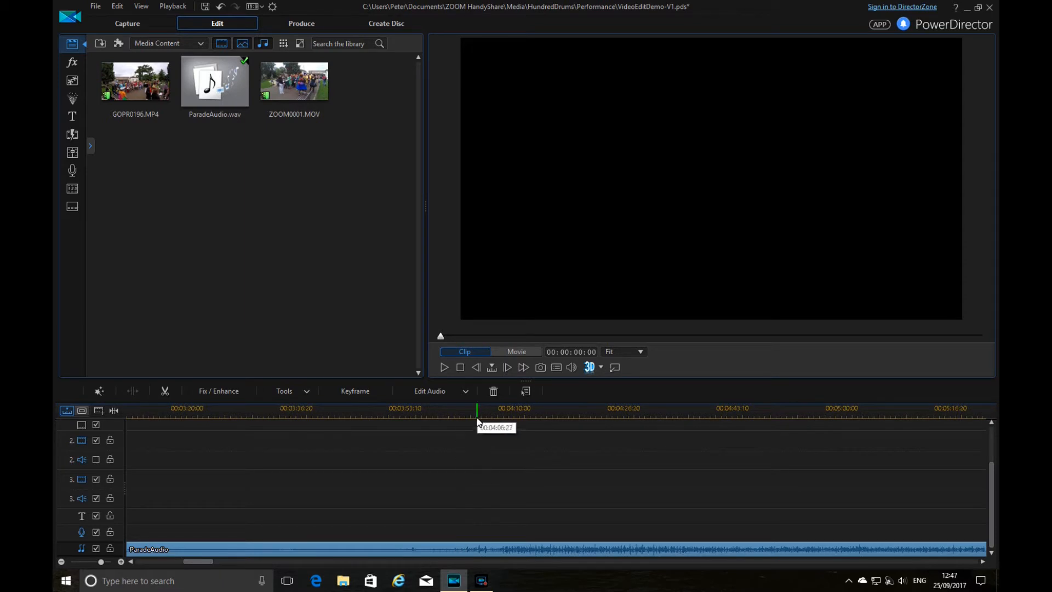
{"action": "left_click", "coordinate": [410, 419]}
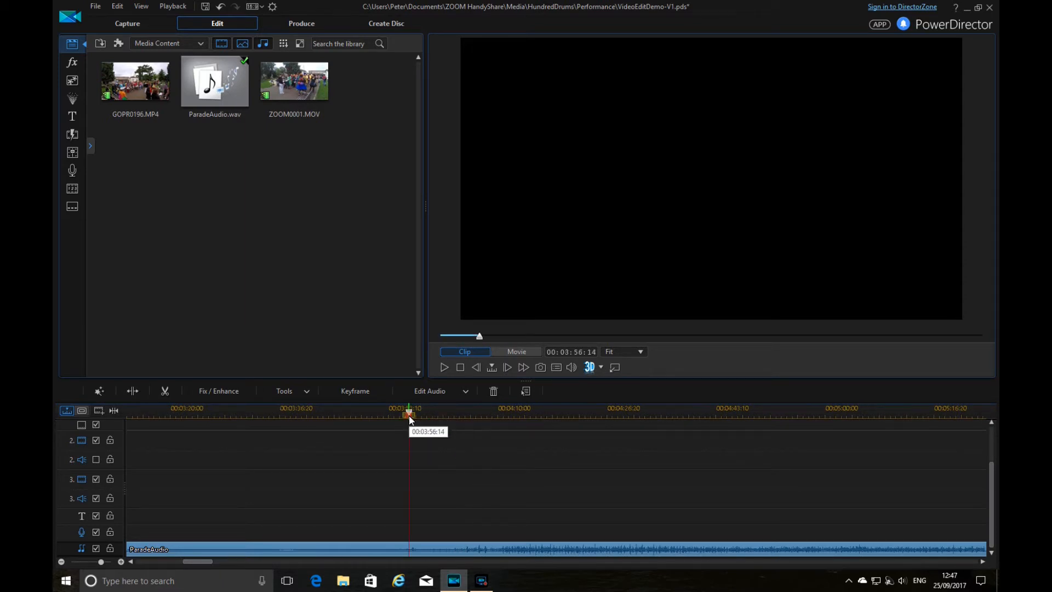
{"action": "left_click", "coordinate": [443, 368]}
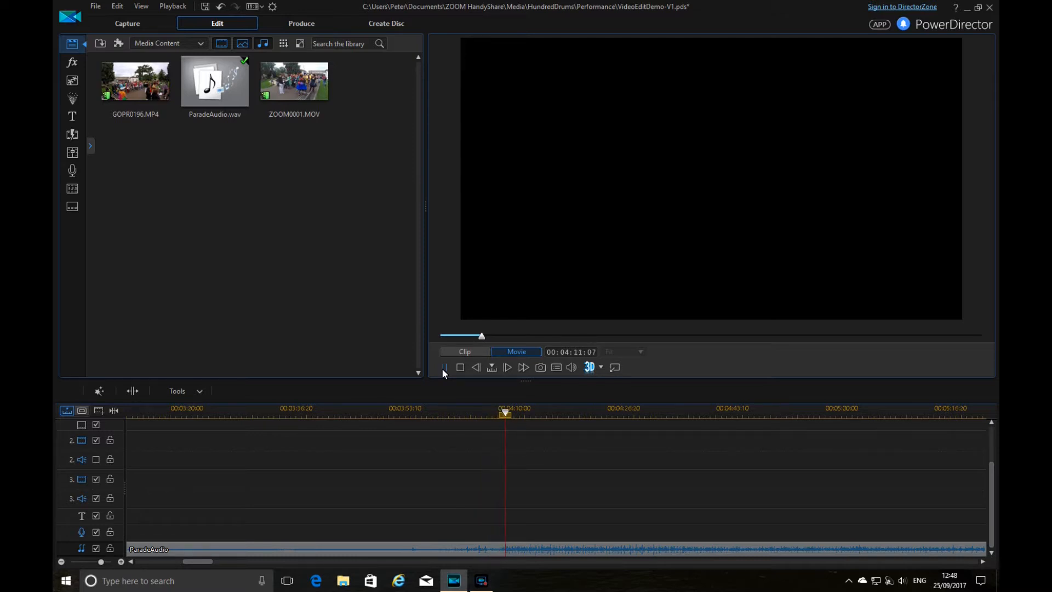
{"action": "left_click", "coordinate": [443, 367]}
Place the main camera clip GOPR0196.MP4 on video track 1, starting at about 00:02:04
{"action": "left_click_drag", "start_coordinate": [988, 474], "coordinate": [984, 425]}
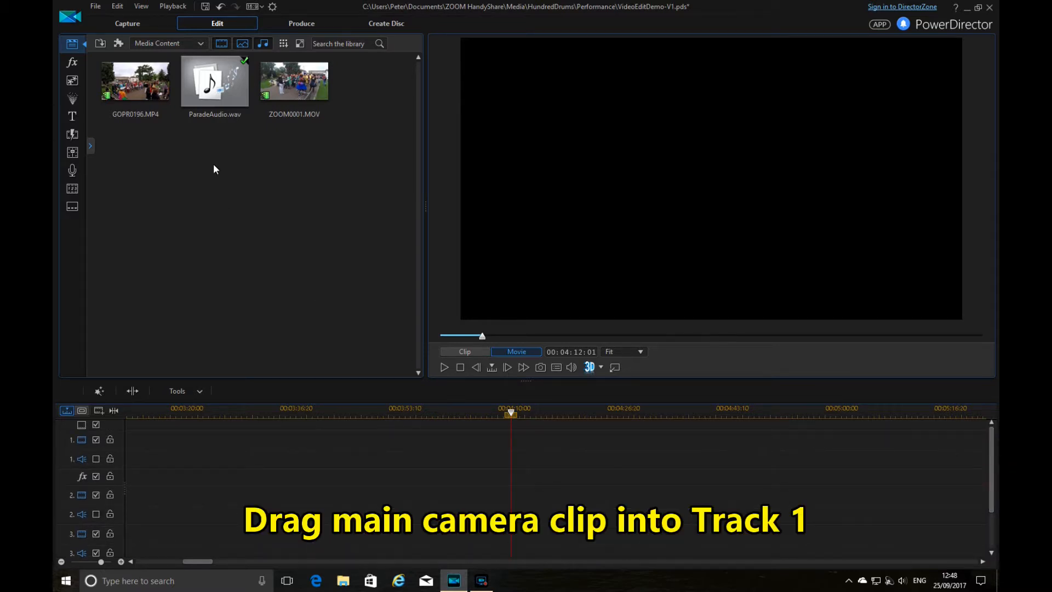
{"action": "left_click_drag", "start_coordinate": [142, 87], "coordinate": [120, 458]}
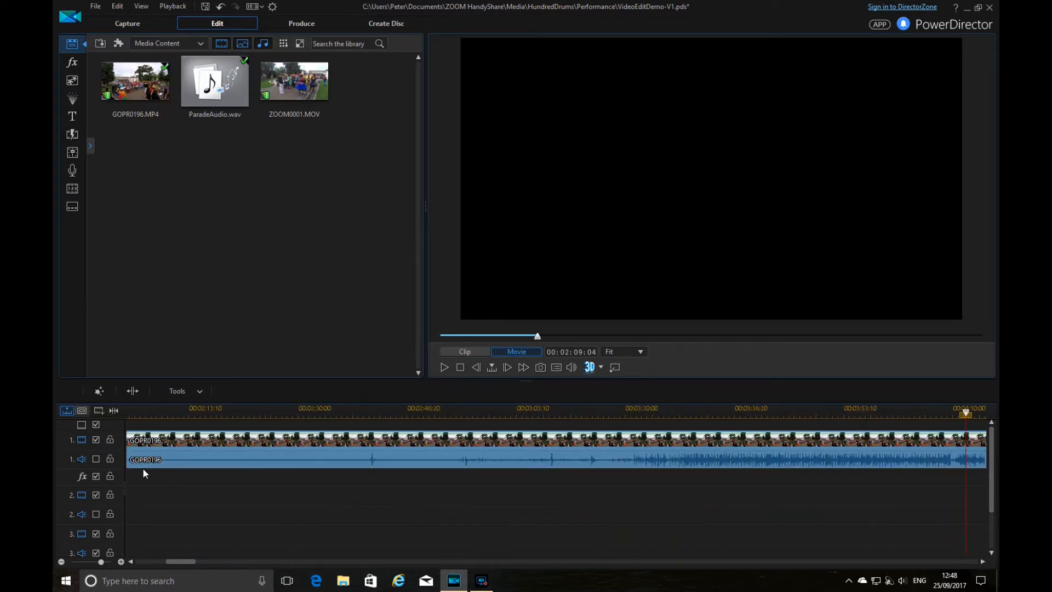
{"action": "left_click_drag", "start_coordinate": [169, 560], "coordinate": [156, 565]}
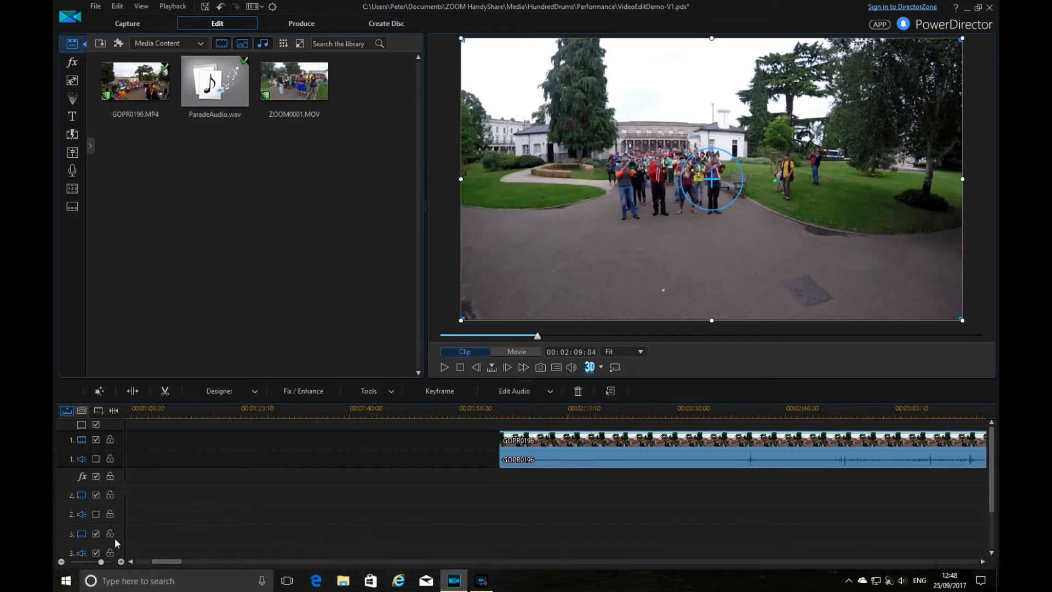
Switch the music track off and enable the audio of track 1
{"action": "scroll", "coordinate": [168, 513], "scroll_direction": "down", "scroll_amount": 3}
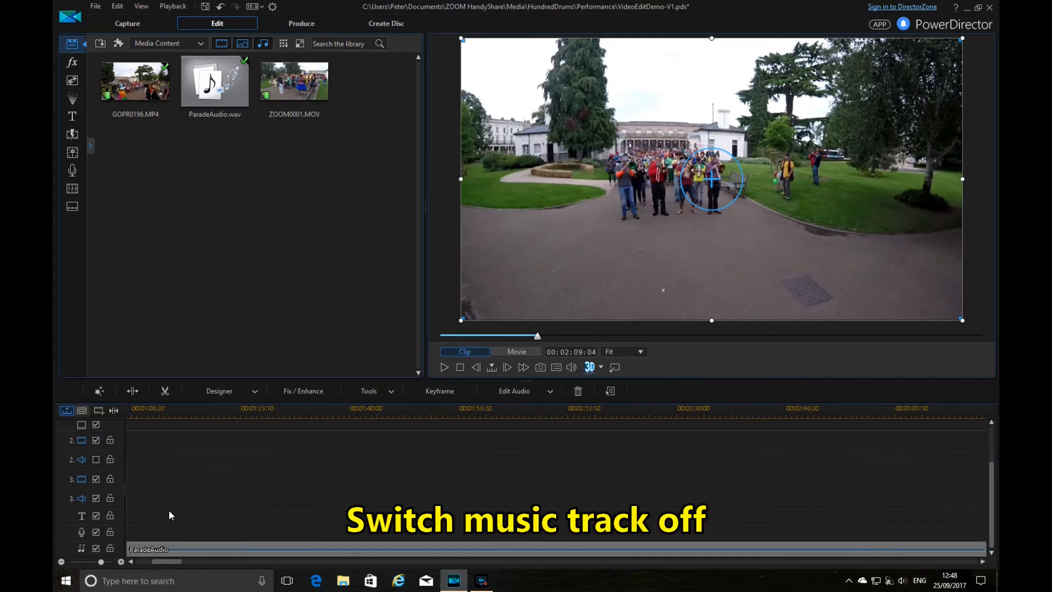
{"action": "left_click", "coordinate": [96, 549]}
{"action": "scroll", "coordinate": [290, 509], "scroll_direction": "up", "scroll_amount": 3}
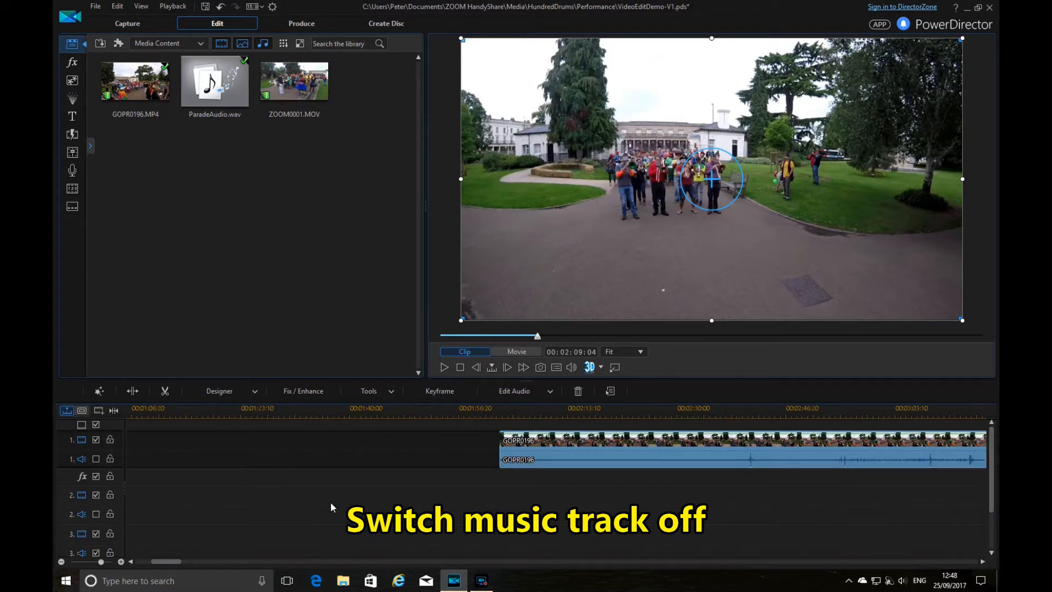
{"action": "left_click", "coordinate": [96, 458]}
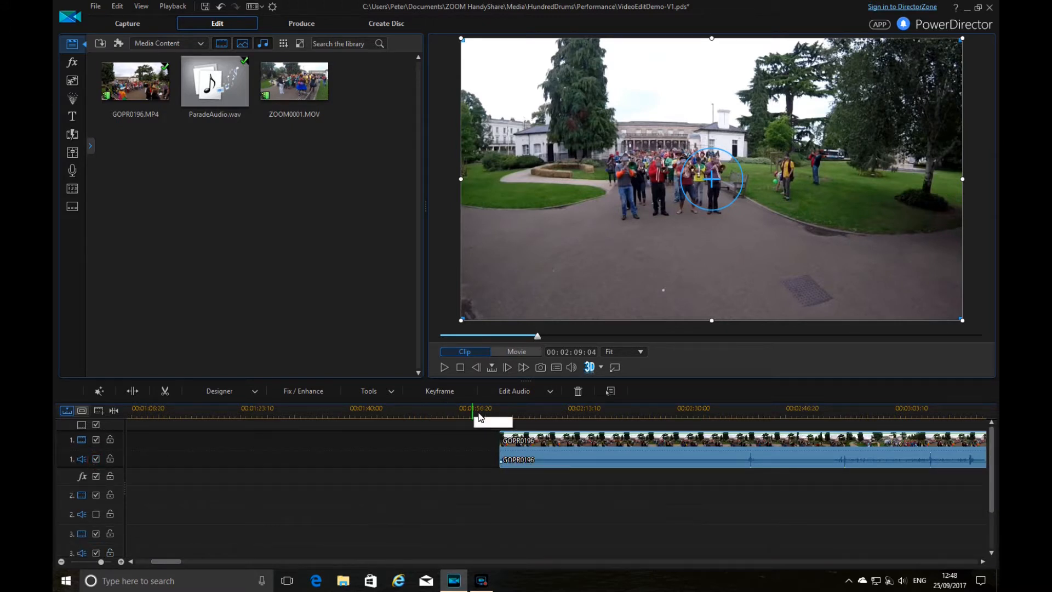
Play the GOPR0196 clip from its beginning and again from just before the louder waveform to find where the drumming starts
{"action": "left_click", "coordinate": [503, 412]}
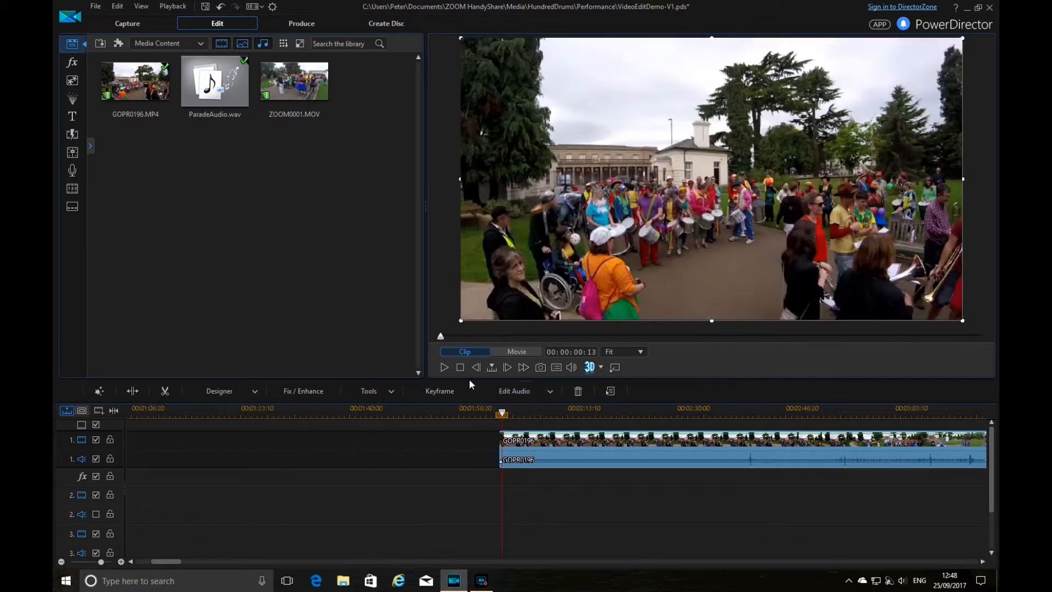
{"action": "left_click", "coordinate": [445, 367]}
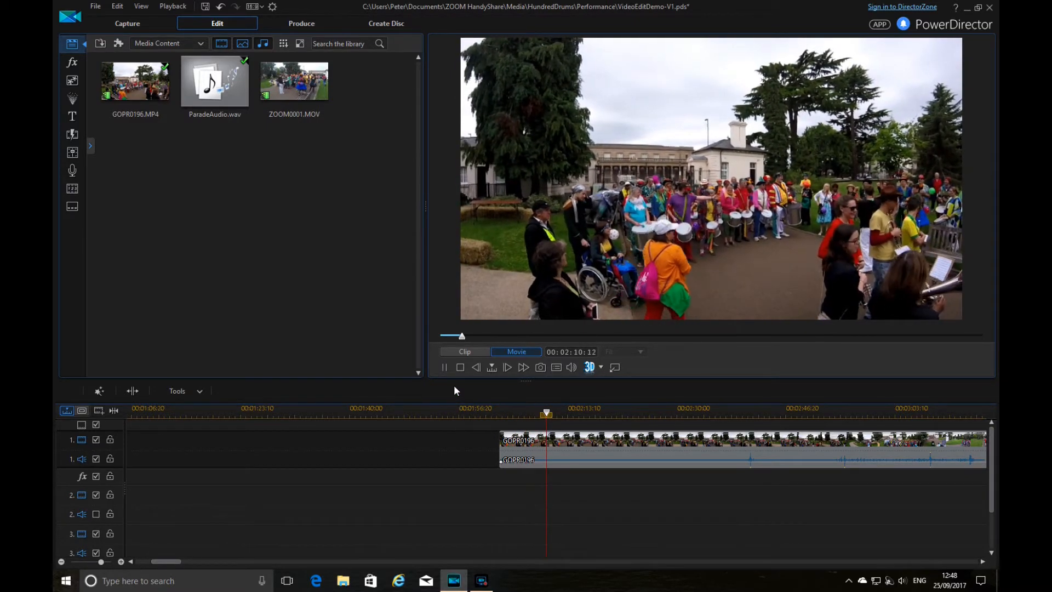
{"action": "left_click", "coordinate": [446, 366]}
{"action": "left_click_drag", "start_coordinate": [158, 560], "coordinate": [178, 562]}
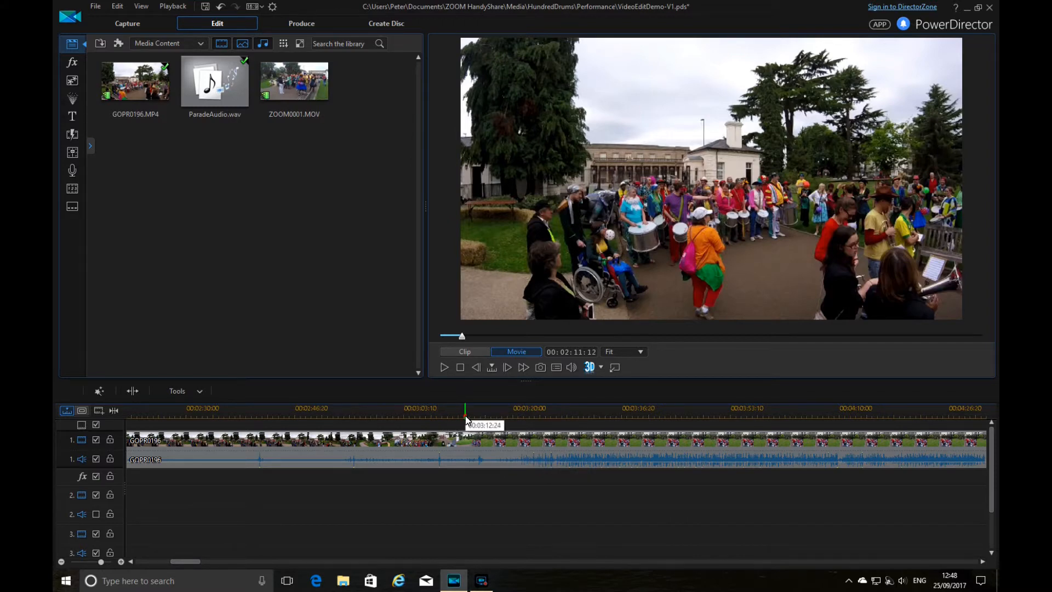
{"action": "left_click", "coordinate": [455, 400]}
{"action": "left_click", "coordinate": [443, 367]}
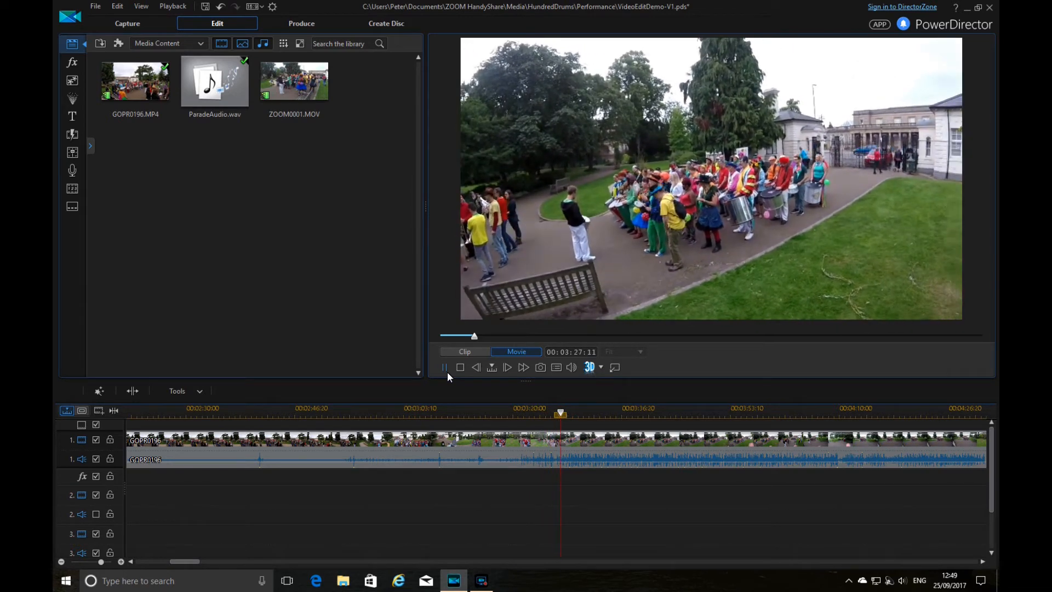
{"action": "left_click", "coordinate": [445, 367]}
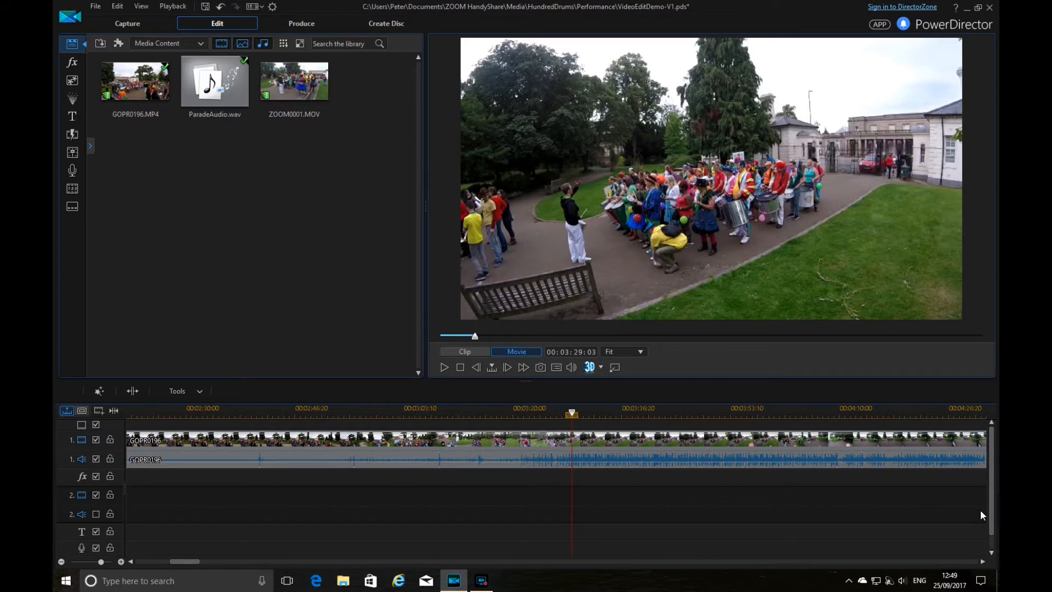
Move the GOPR0196 clip on track 1 to start at about 00:02:47, roughly aligning its waveform with the ParadeAudio waveform
{"action": "left_click_drag", "start_coordinate": [989, 499], "coordinate": [991, 521]}
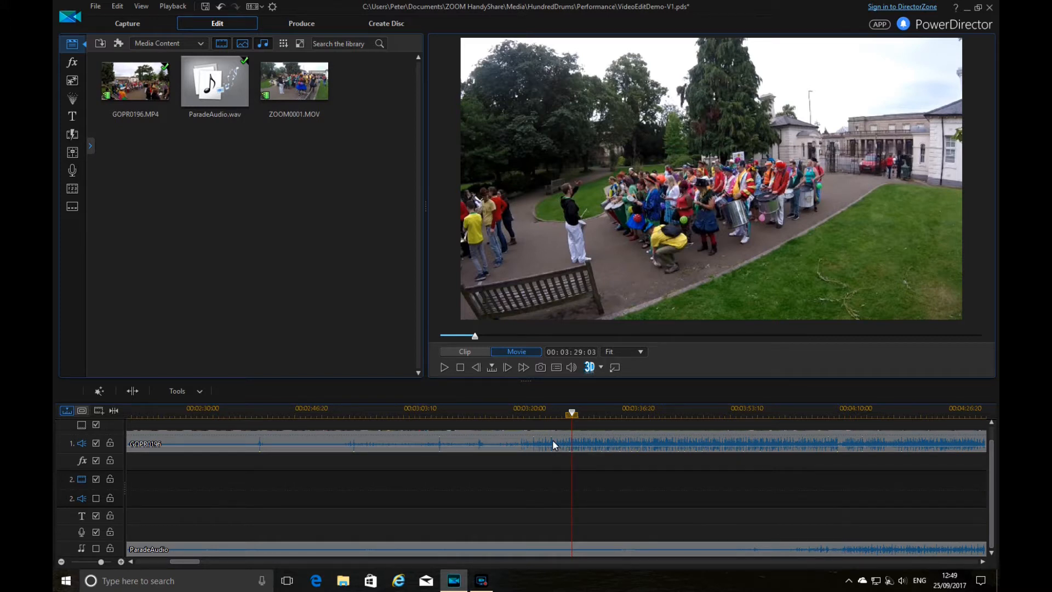
{"action": "left_click", "coordinate": [600, 436]}
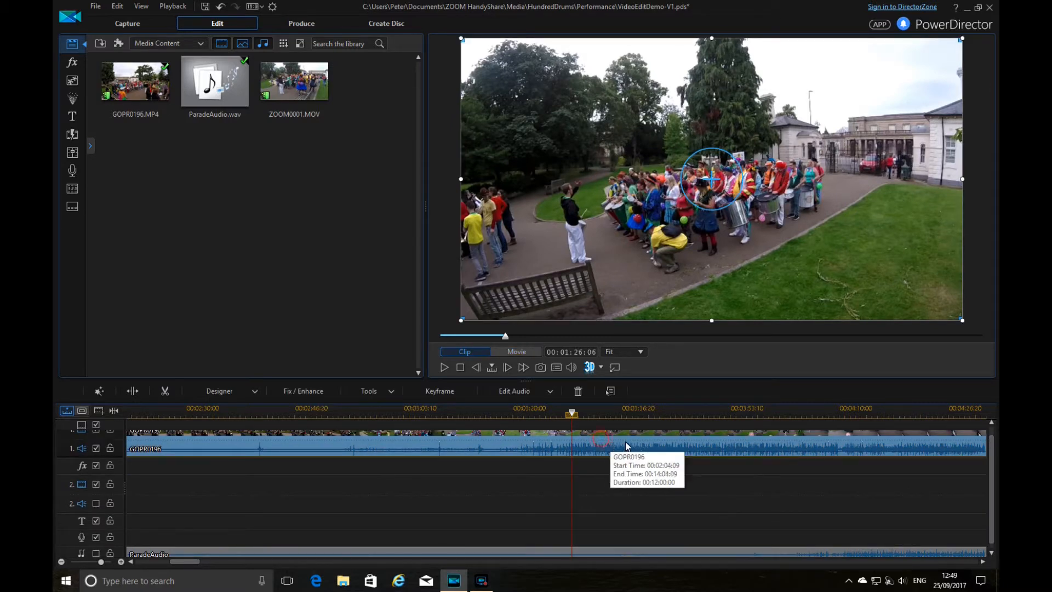
{"action": "left_click_drag", "start_coordinate": [702, 445], "coordinate": [716, 472]}
{"action": "left_click_drag", "start_coordinate": [630, 441], "coordinate": [831, 446]}
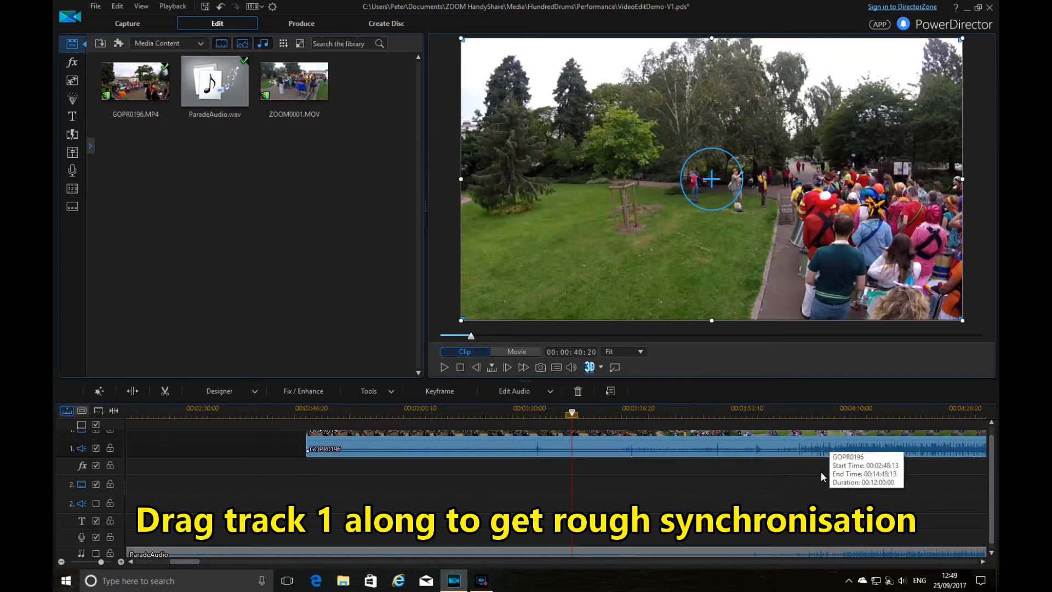
{"action": "left_click_drag", "start_coordinate": [994, 504], "coordinate": [994, 512]}
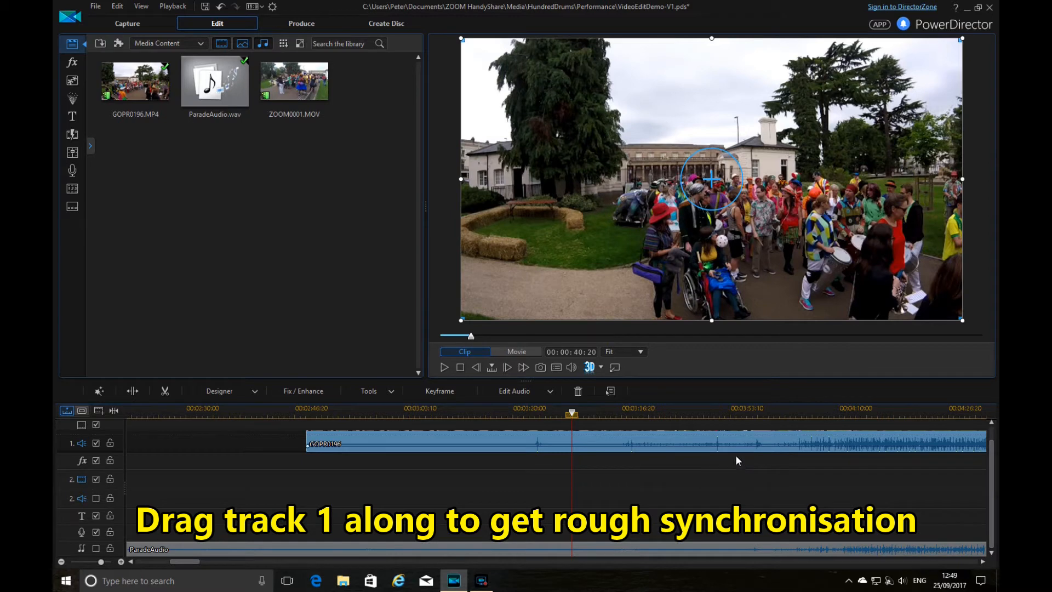
{"action": "left_click_drag", "start_coordinate": [700, 442], "coordinate": [692, 444]}
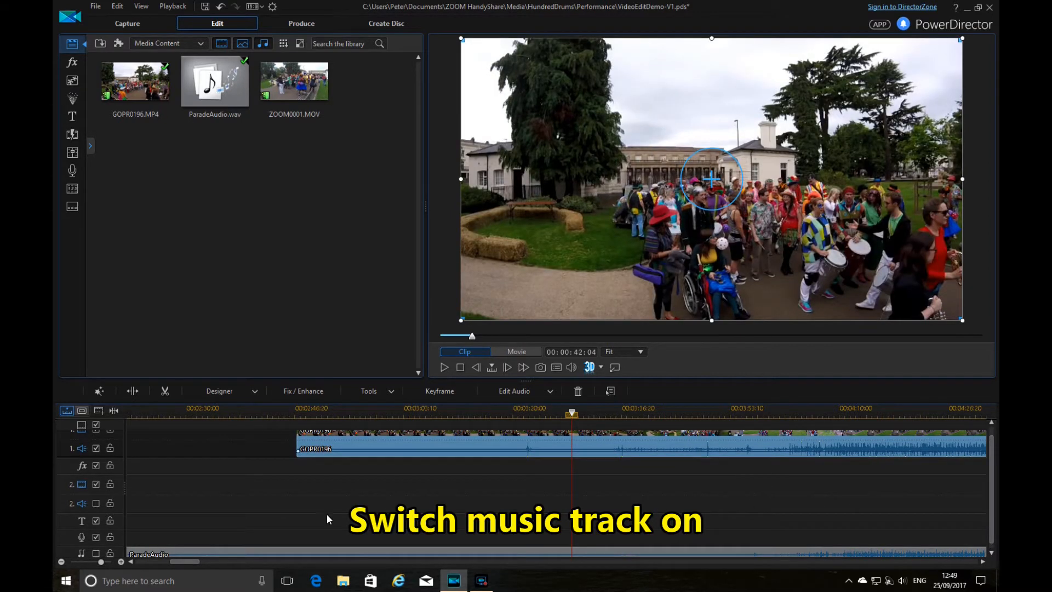
Switch the music track on and the track 1 audio off, and play from about 00:03:55 to check the synchronisation
{"action": "left_click", "coordinate": [96, 554]}
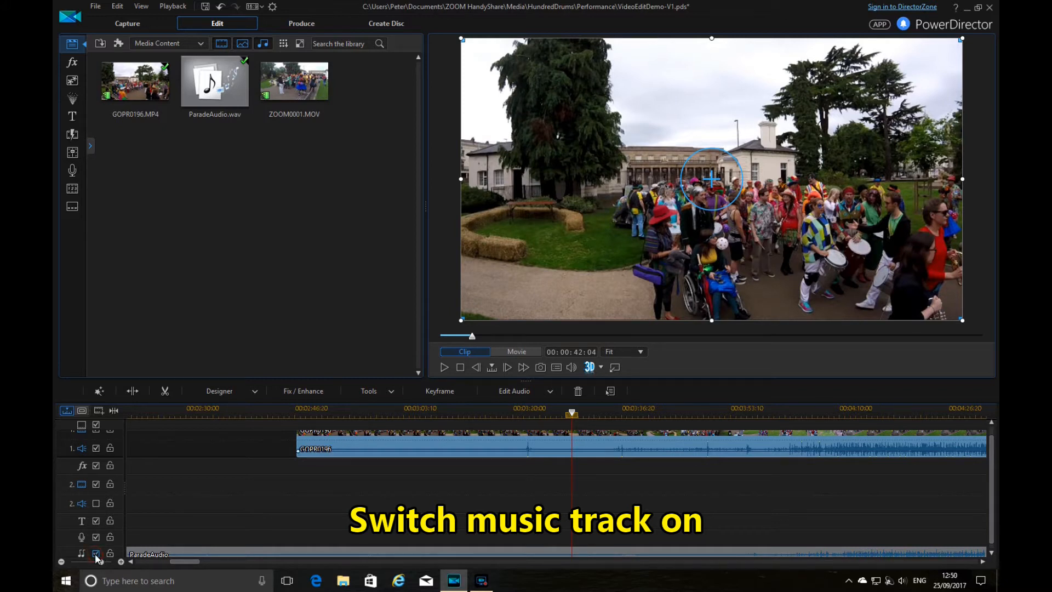
{"action": "left_click", "coordinate": [97, 448]}
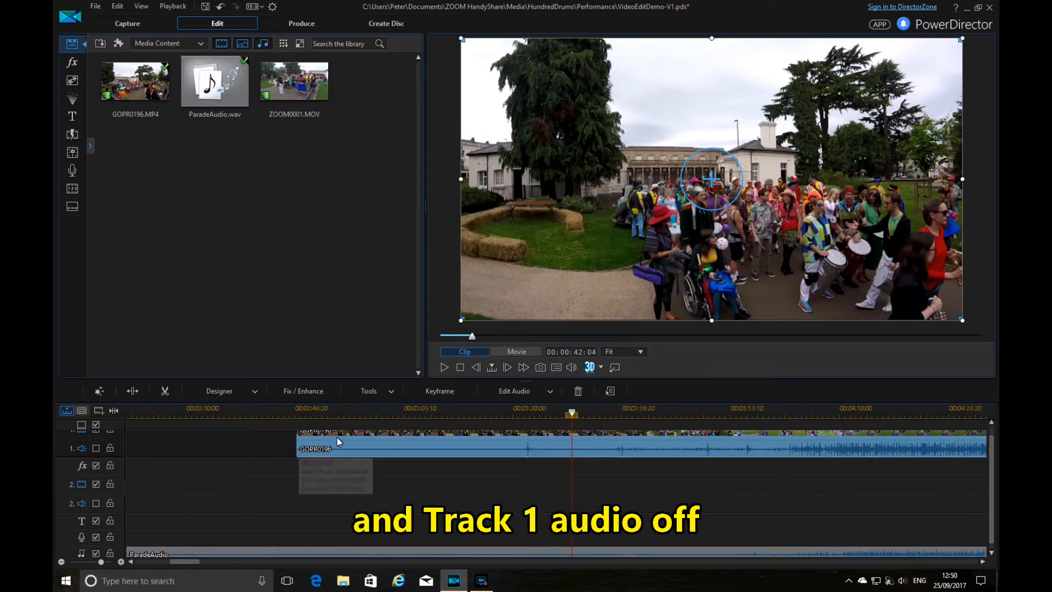
{"action": "left_click", "coordinate": [741, 415]}
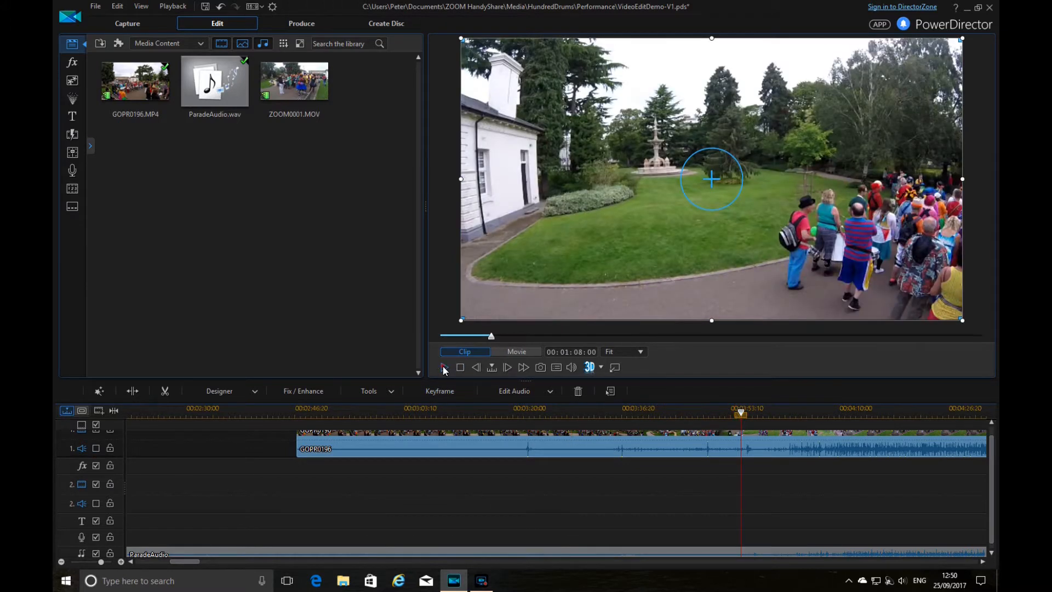
{"action": "left_click", "coordinate": [444, 367]}
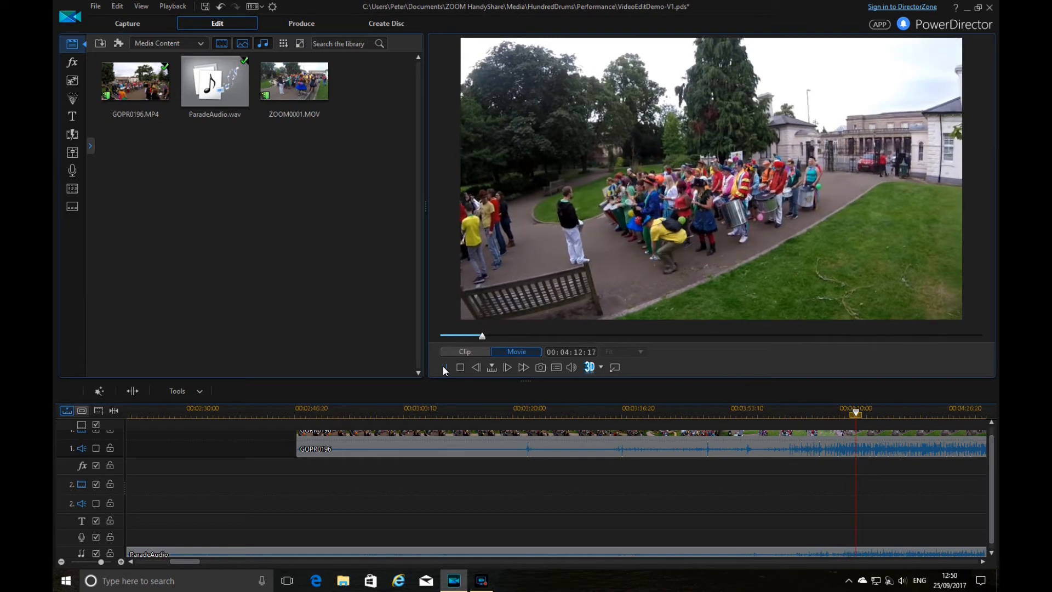
{"action": "left_click", "coordinate": [444, 367]}
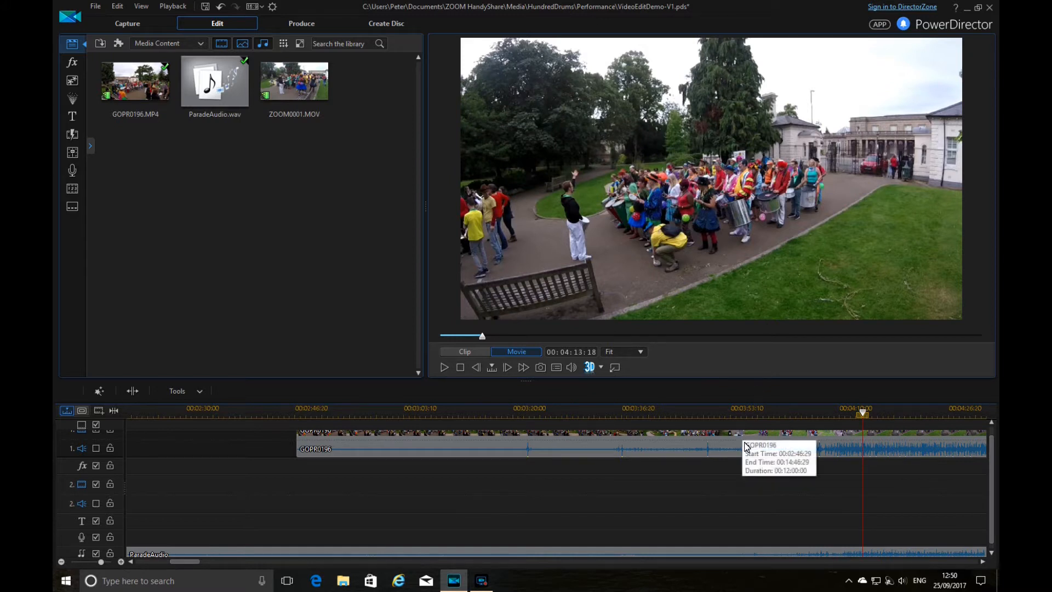
Shift the GOPR0196 clip slightly earlier to start at about 00:02:46 and play the movie to recheck the synchronisation
{"action": "left_click", "coordinate": [758, 446]}
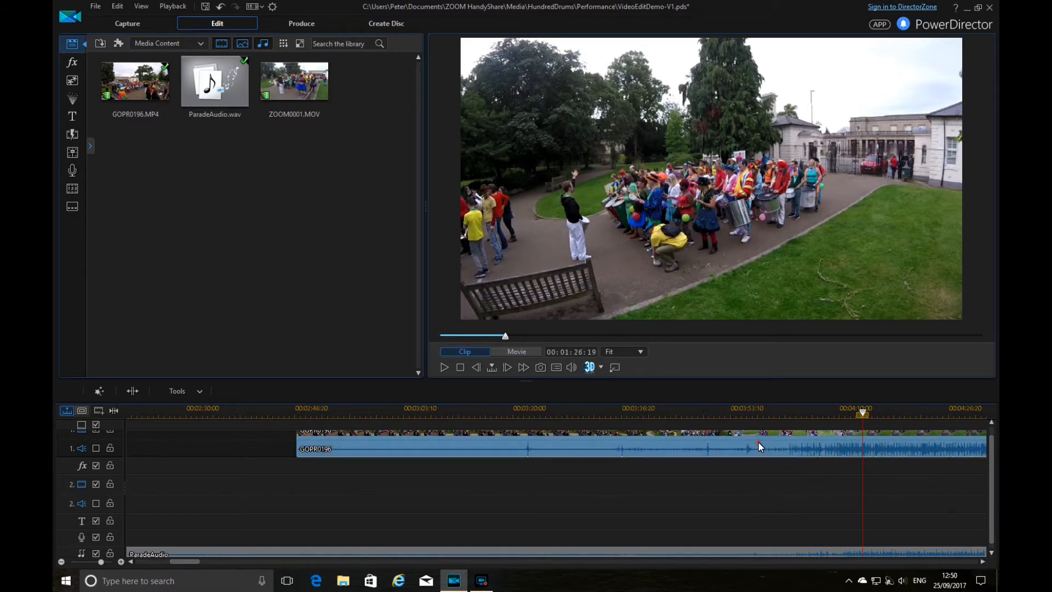
{"action": "left_click_drag", "start_coordinate": [759, 443], "coordinate": [752, 444]}
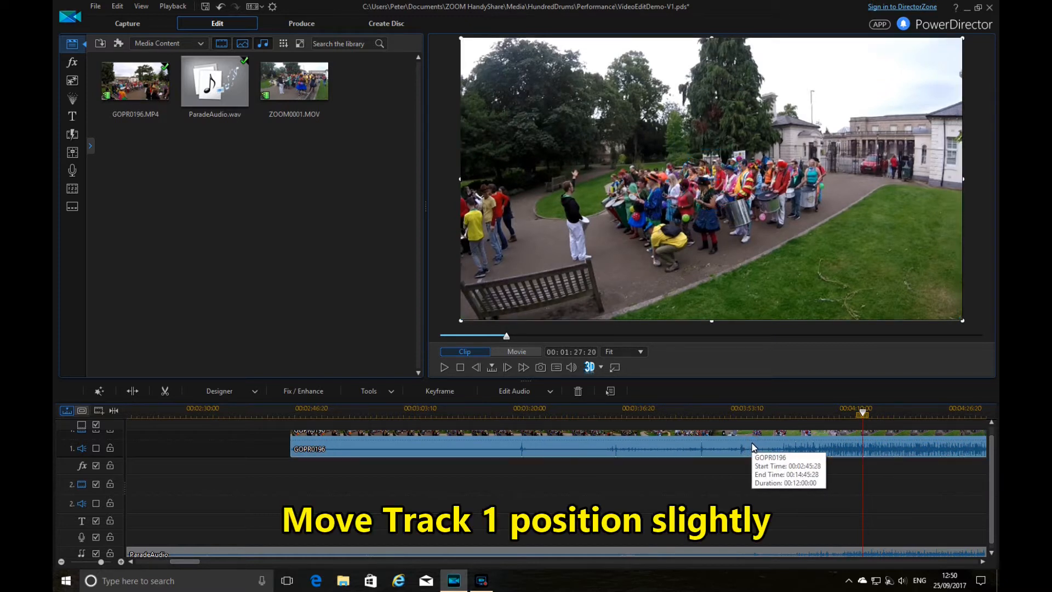
{"action": "left_click", "coordinate": [790, 417]}
{"action": "left_click", "coordinate": [444, 367]}
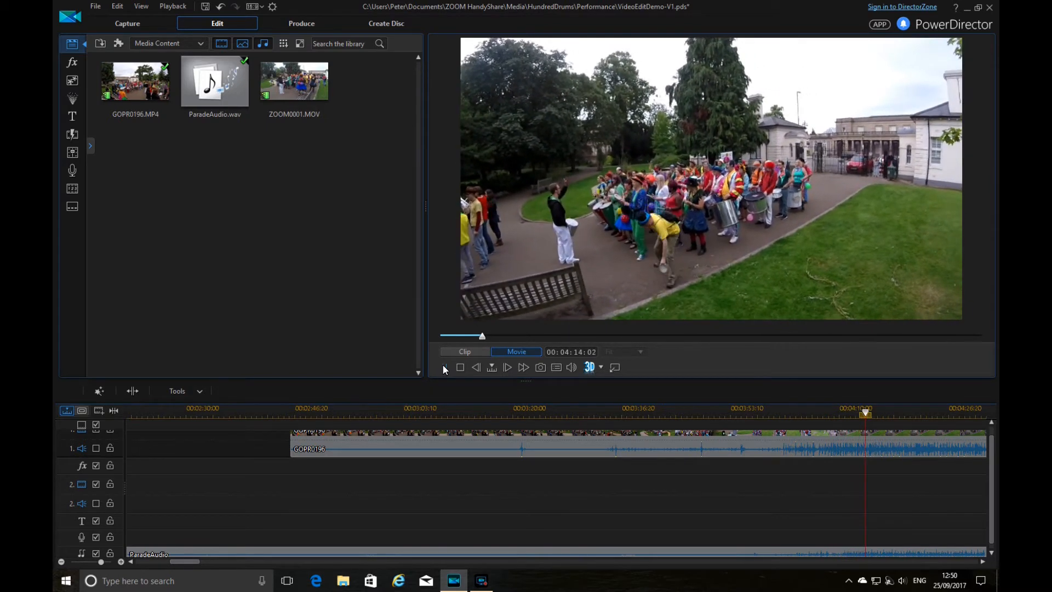
{"action": "left_click", "coordinate": [443, 365]}
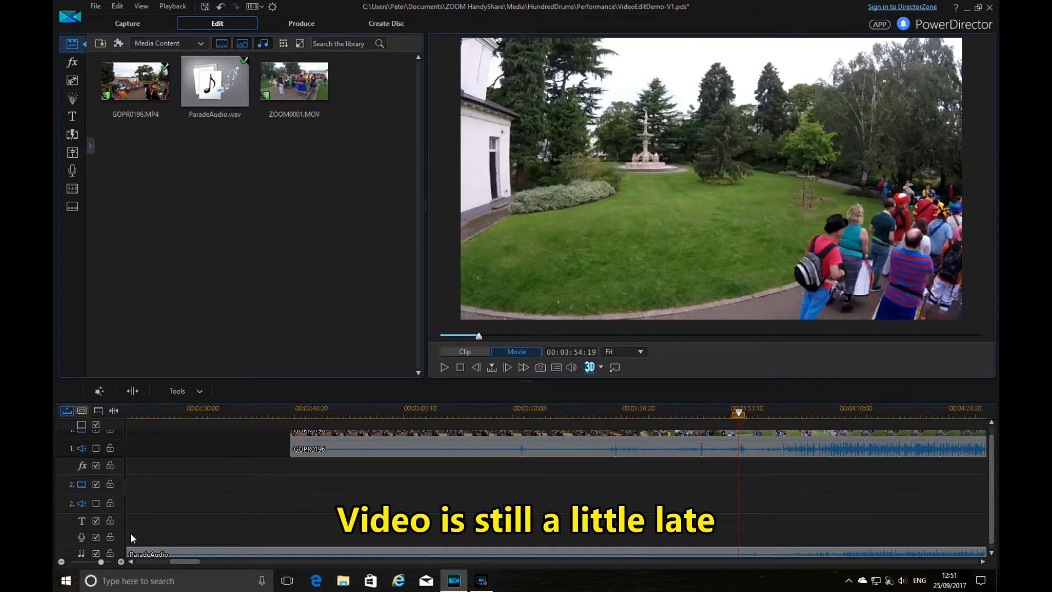
Shift the GOPR0196 clip earlier to start at about 00:02:45 and play from about 00:03:52 to check the synchronisation
{"action": "left_click", "coordinate": [121, 561]}
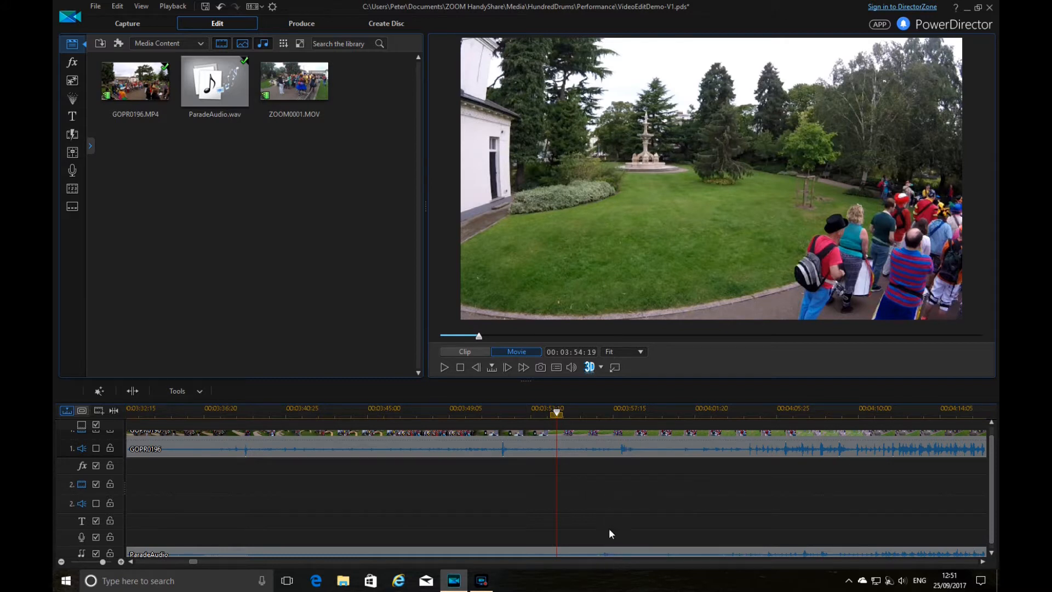
{"action": "left_click", "coordinate": [607, 435]}
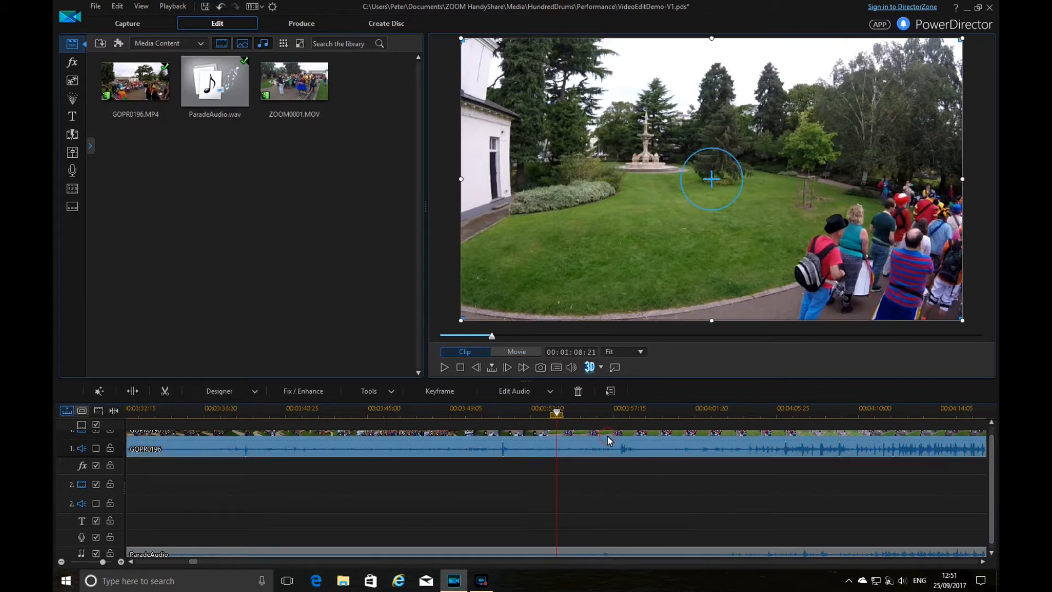
{"action": "left_click_drag", "start_coordinate": [603, 435], "coordinate": [582, 446]}
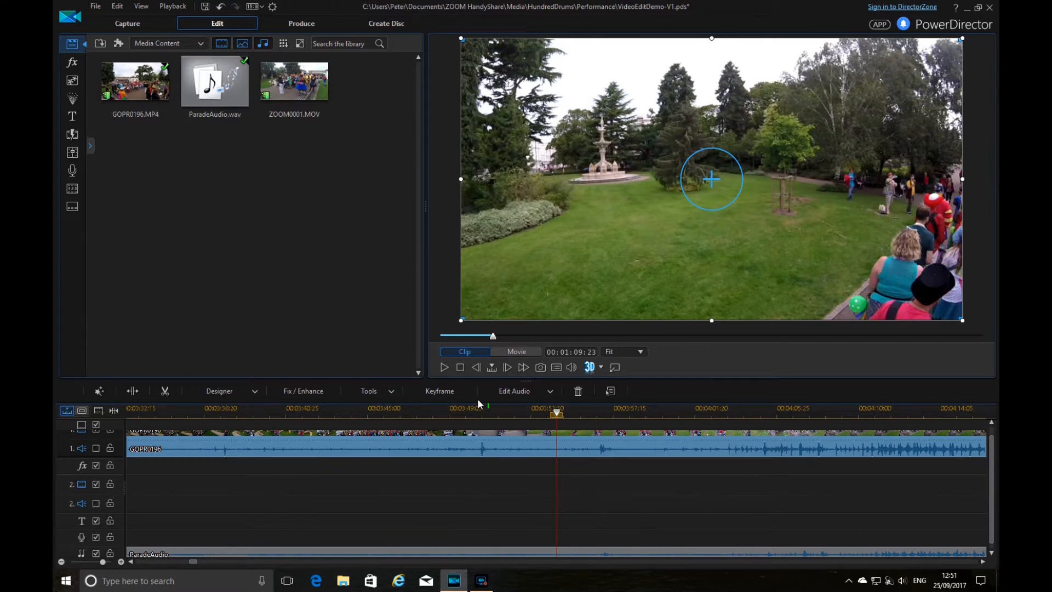
{"action": "left_click", "coordinate": [503, 411]}
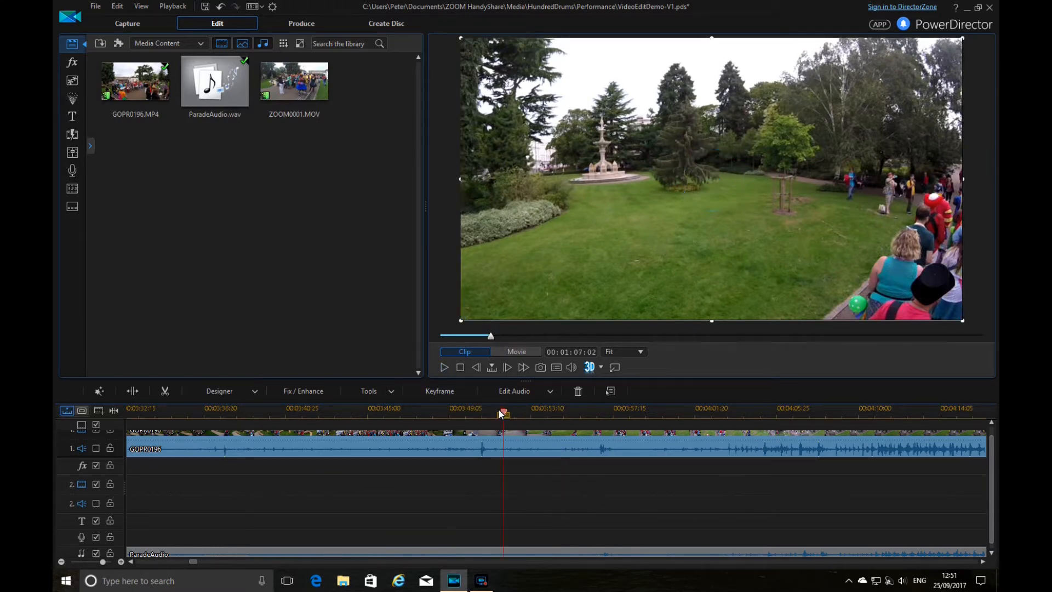
{"action": "left_click", "coordinate": [444, 367]}
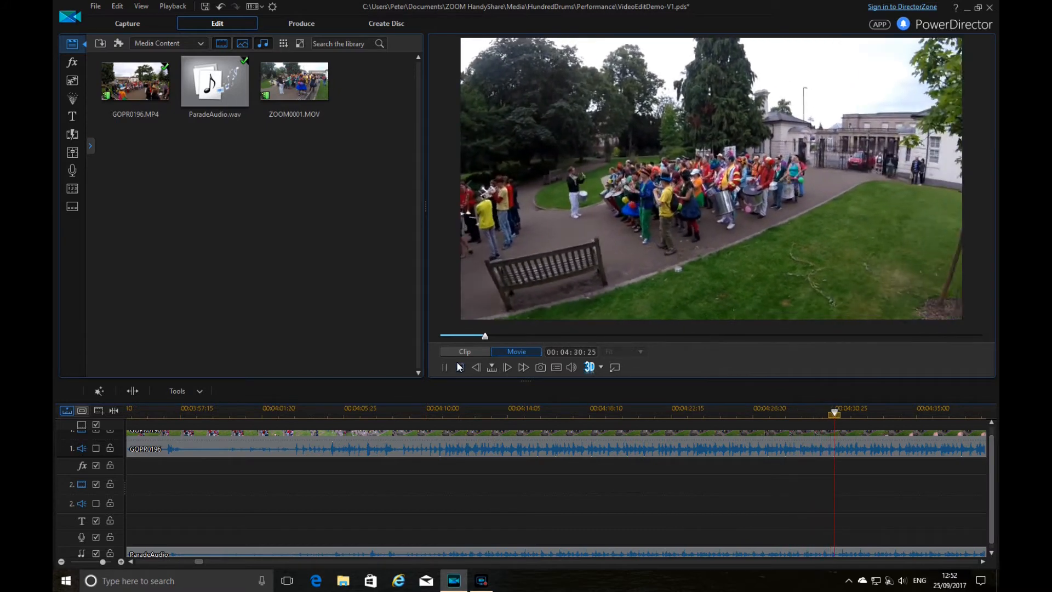
Fine-tune the GOPR0196 clip to start at 00:02:44:29 and play the movie from about 00:04:03 to check the synchronisation
{"action": "left_click", "coordinate": [380, 446]}
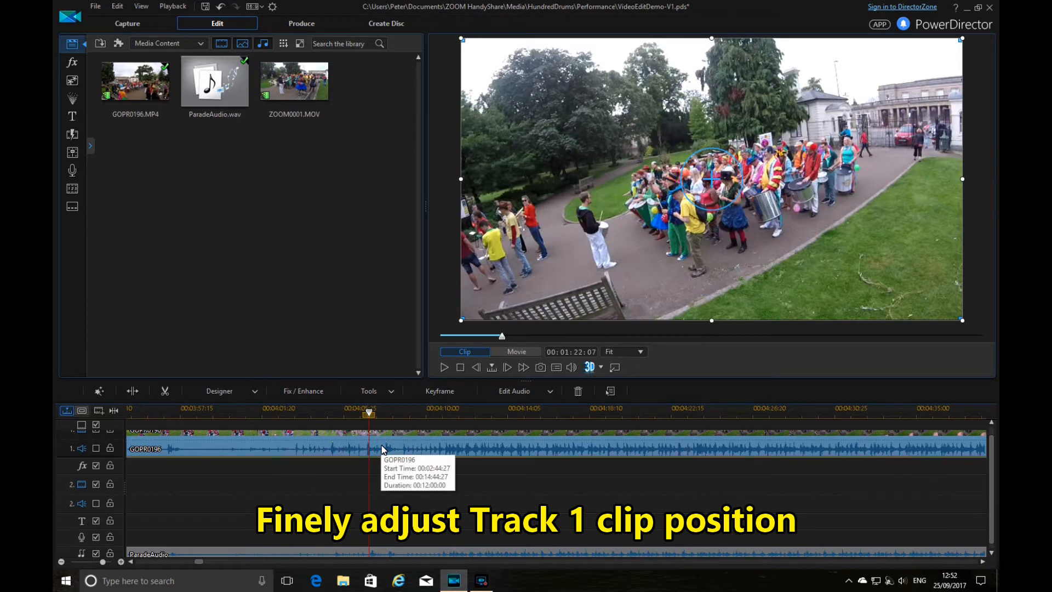
{"action": "left_click_drag", "start_coordinate": [382, 449], "coordinate": [383, 449]}
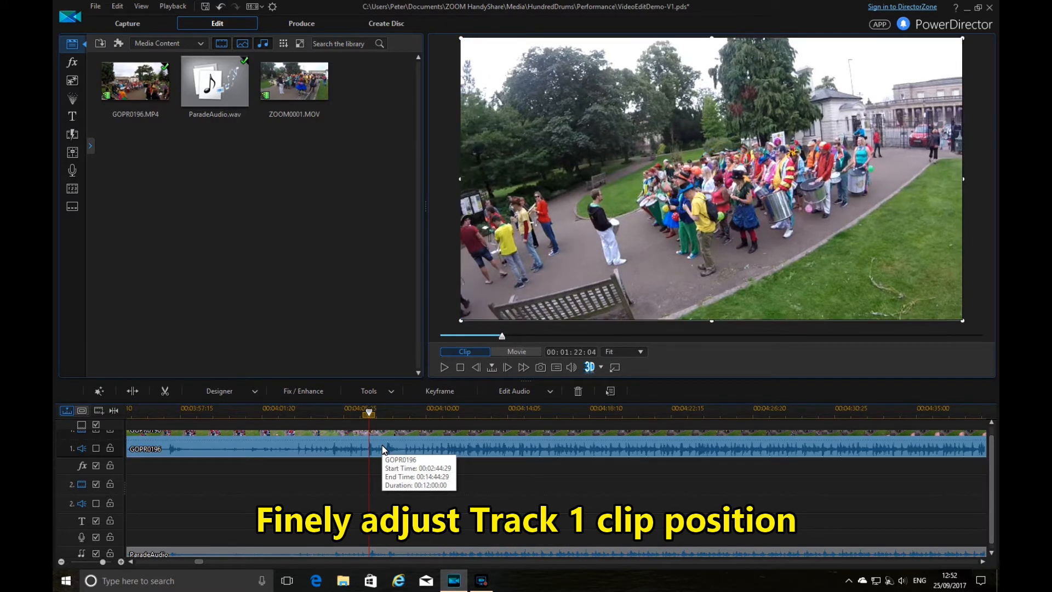
{"action": "left_click", "coordinate": [265, 421]}
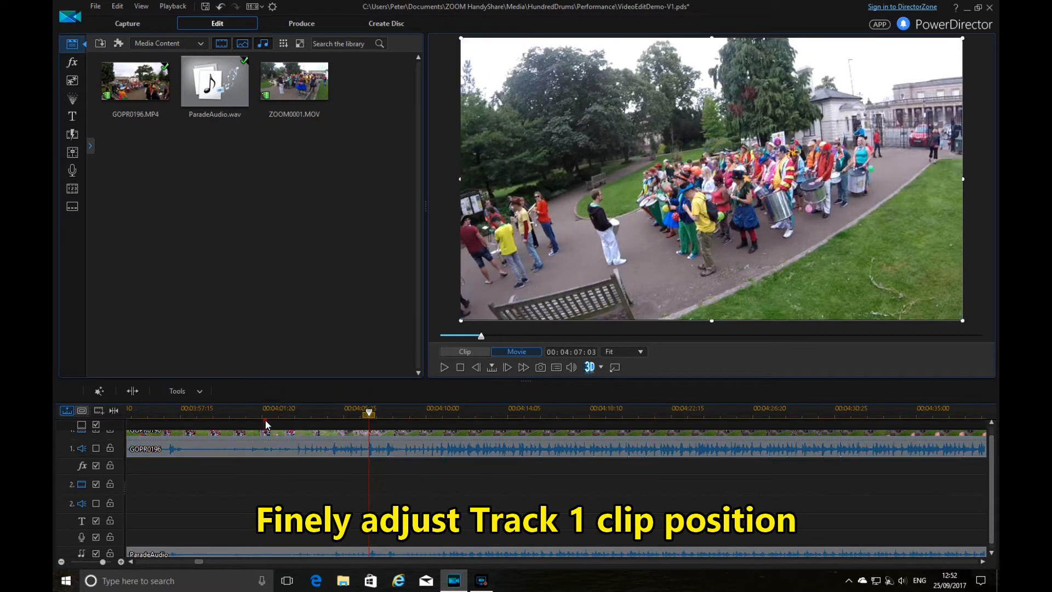
{"action": "left_click", "coordinate": [285, 420]}
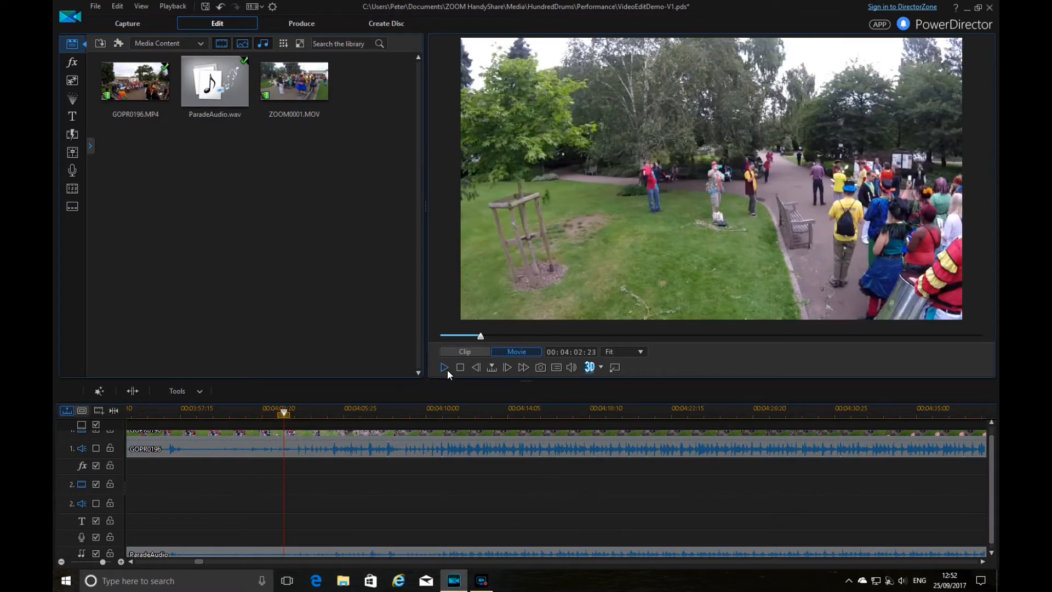
{"action": "left_click", "coordinate": [446, 368]}
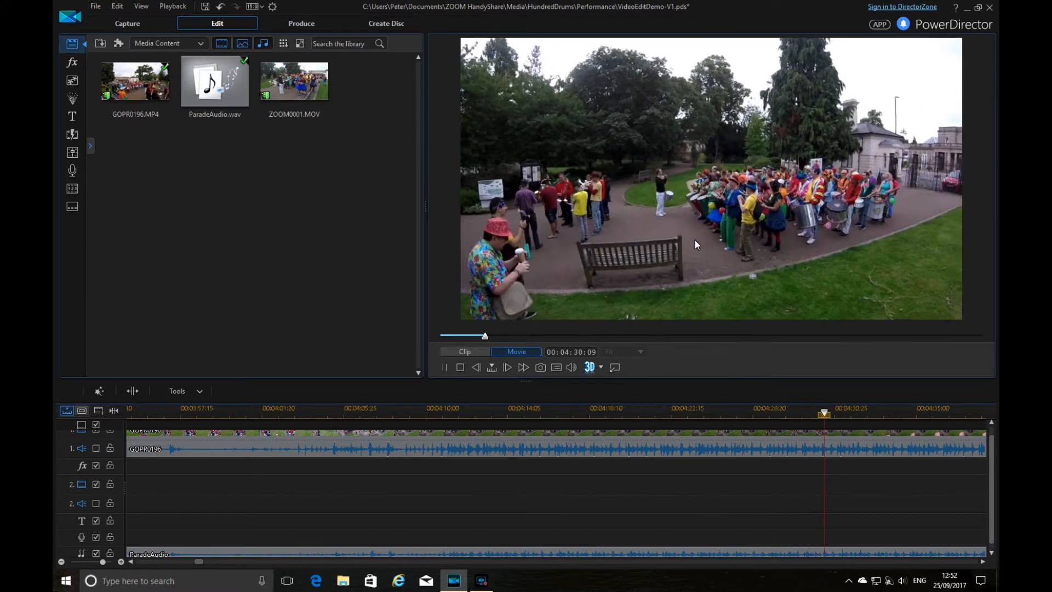
{"action": "left_click", "coordinate": [444, 367]}
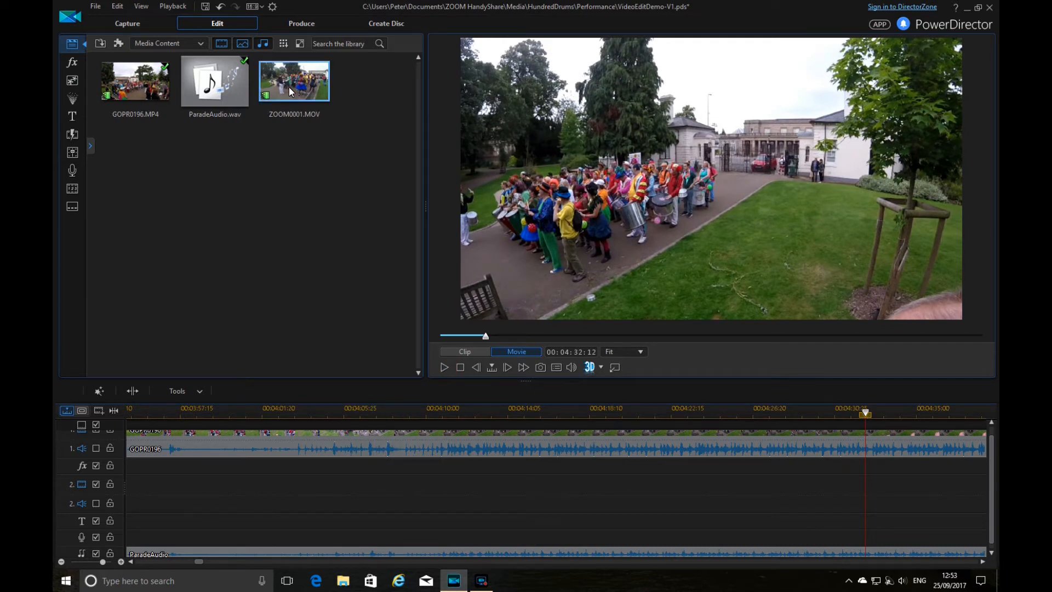
Place the roving camera clip ZOOM0001.MOV on track 2 and shift it to start at about 00:03:44, roughly in line with the music track
{"action": "left_click_drag", "start_coordinate": [288, 87], "coordinate": [218, 492]}
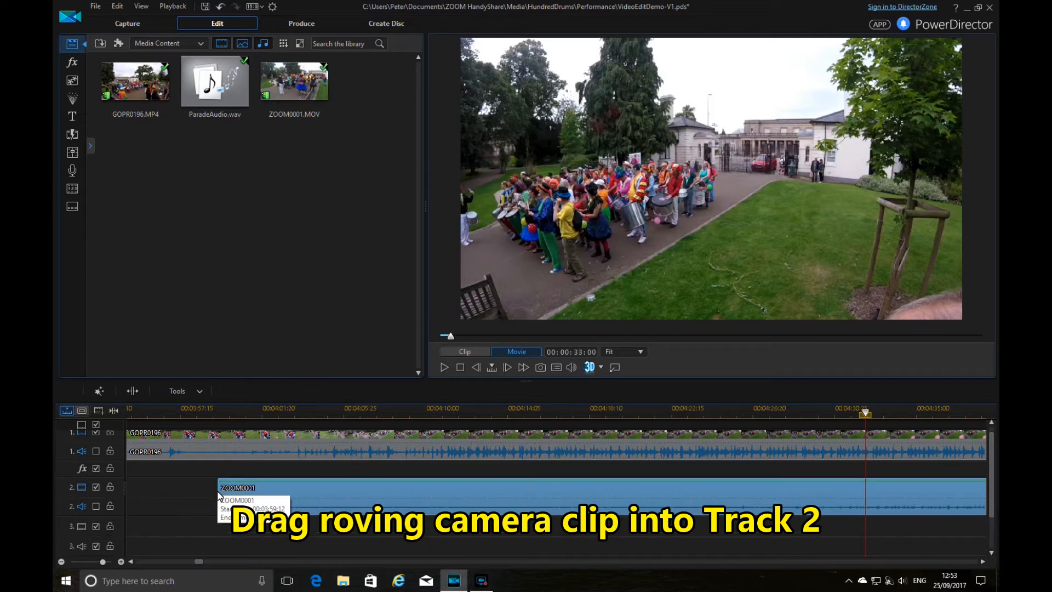
{"action": "left_click_drag", "start_coordinate": [512, 494], "coordinate": [484, 497]}
{"action": "left_click_drag", "start_coordinate": [560, 495], "coordinate": [494, 498]}
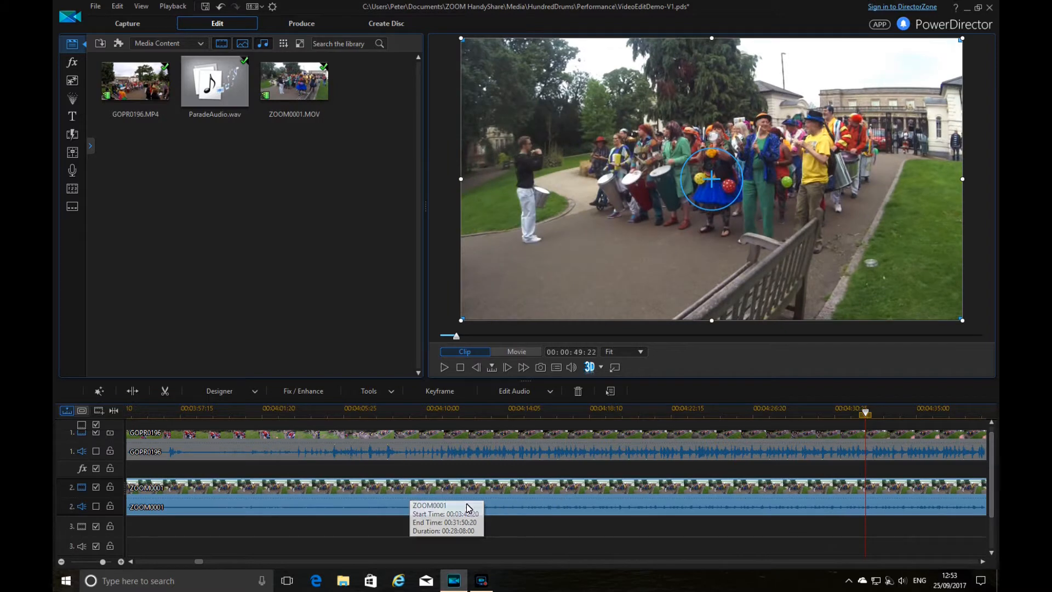
{"action": "left_click_drag", "start_coordinate": [416, 495], "coordinate": [448, 493]}
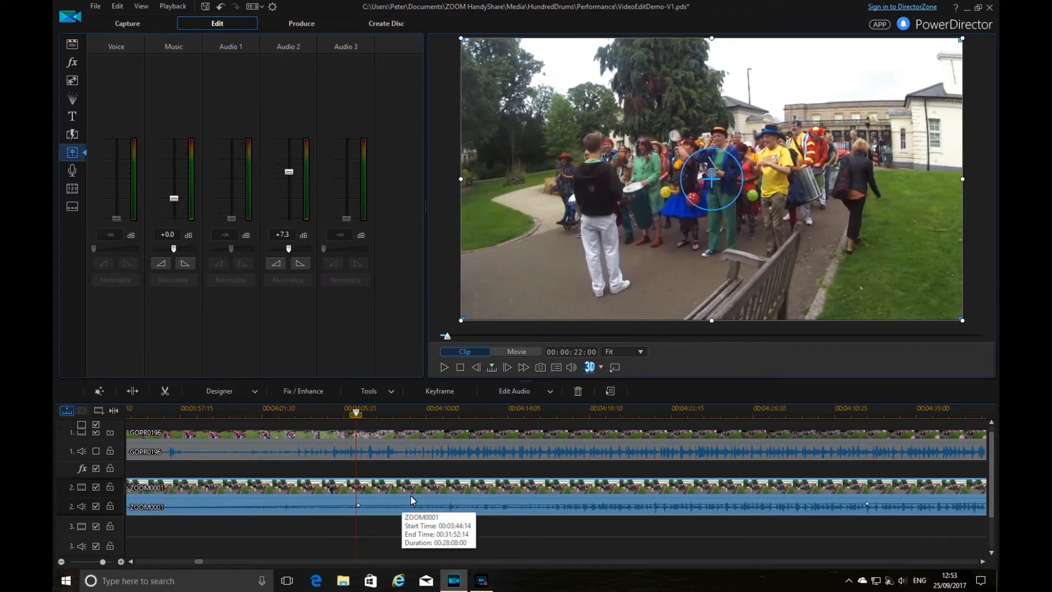
{"action": "left_click_drag", "start_coordinate": [410, 495], "coordinate": [356, 496]}
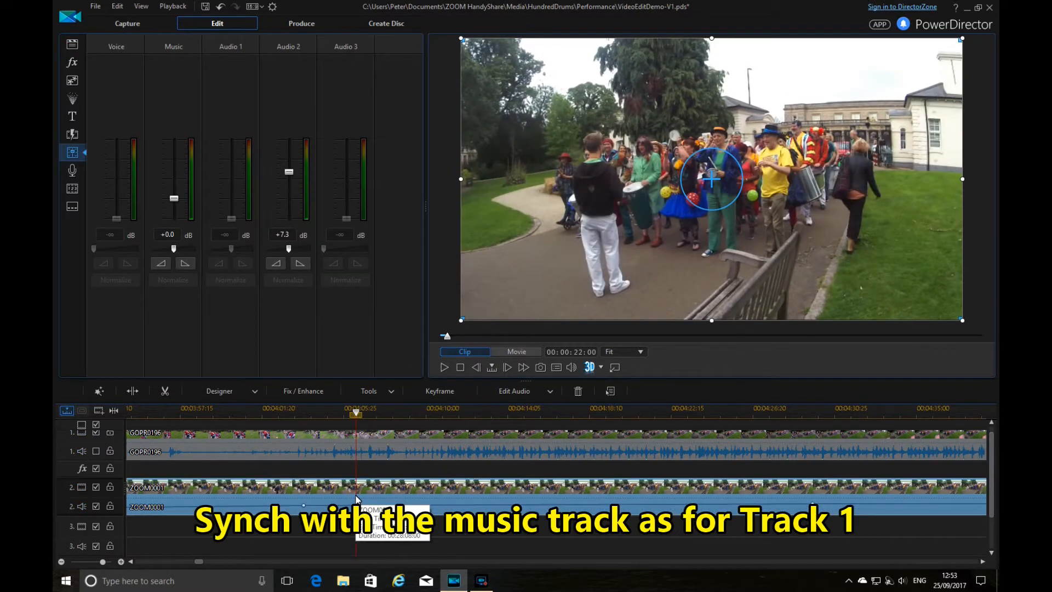
Switch the track 2 audio off and play the movie from about 00:03:56 to check ZOOM0001 against the music track
{"action": "left_click", "coordinate": [131, 562]}
{"action": "left_click_drag", "start_coordinate": [462, 498], "coordinate": [267, 496]}
{"action": "left_click", "coordinate": [96, 506]}
{"action": "left_click", "coordinate": [242, 411]}
{"action": "left_click", "coordinate": [515, 351]}
{"action": "left_click", "coordinate": [445, 368]}
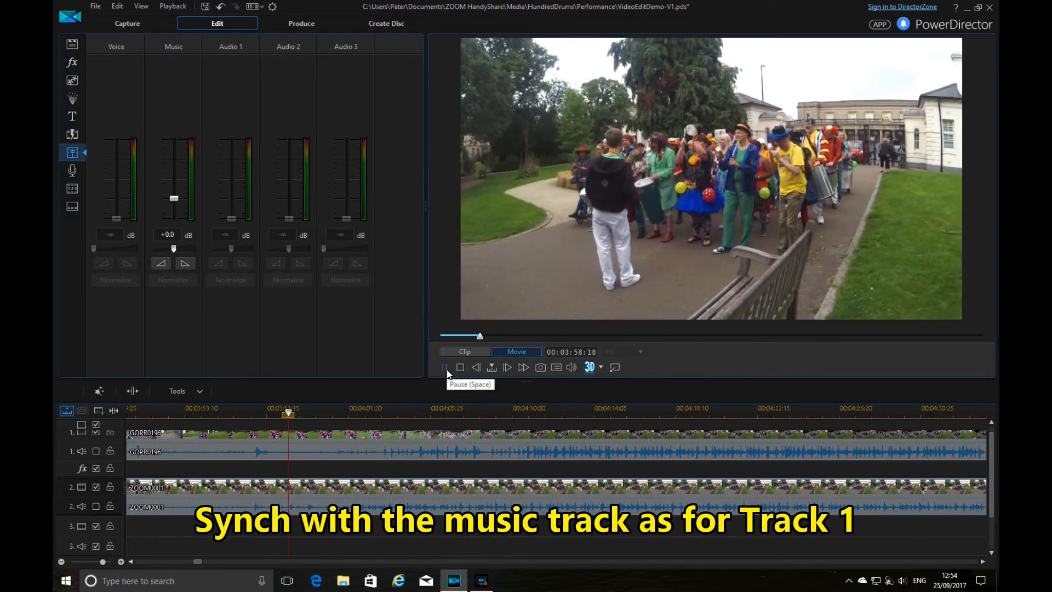
Shift the ZOOM0001 clip on track 2 slightly earlier and play from about 00:03:57 to recheck the synchronisation
{"action": "left_click", "coordinate": [353, 500]}
{"action": "left_click_drag", "start_coordinate": [354, 500], "coordinate": [310, 499]}
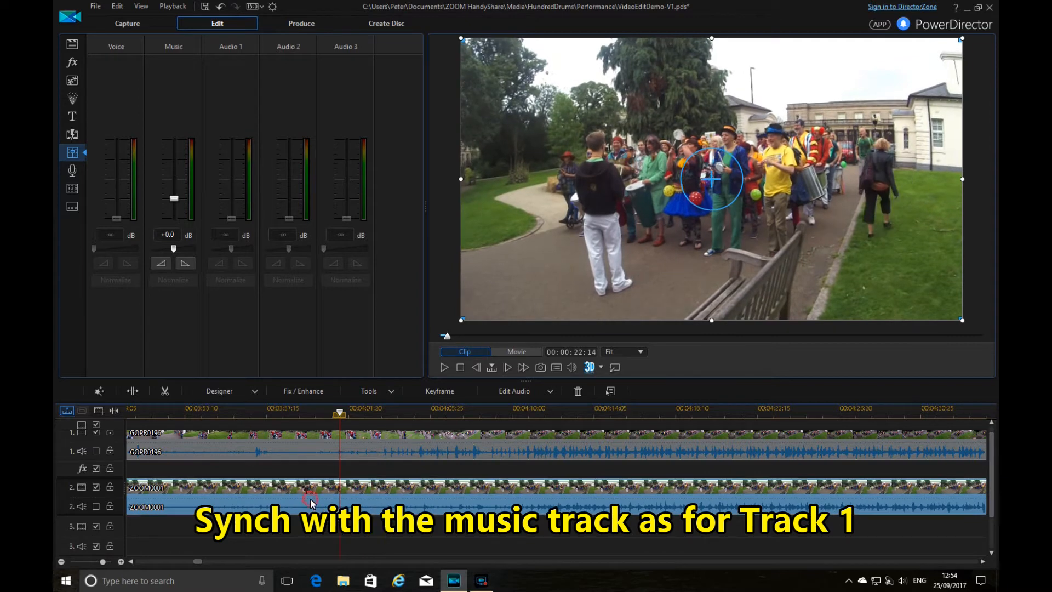
{"action": "left_click", "coordinate": [254, 420]}
{"action": "left_click", "coordinate": [444, 367]}
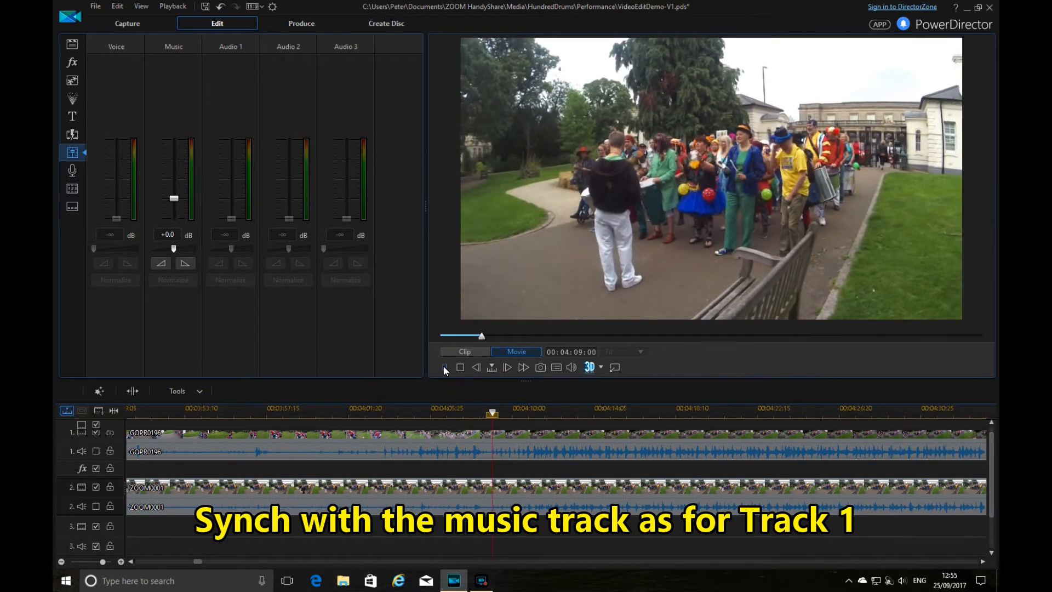
{"action": "left_click", "coordinate": [444, 367]}
Play the movie from about 00:04:05 to check that ZOOM0001 is in sync with ParadeAudio
{"action": "left_click", "coordinate": [420, 417]}
{"action": "scroll", "coordinate": [668, 536], "scroll_direction": "down", "scroll_amount": 2}
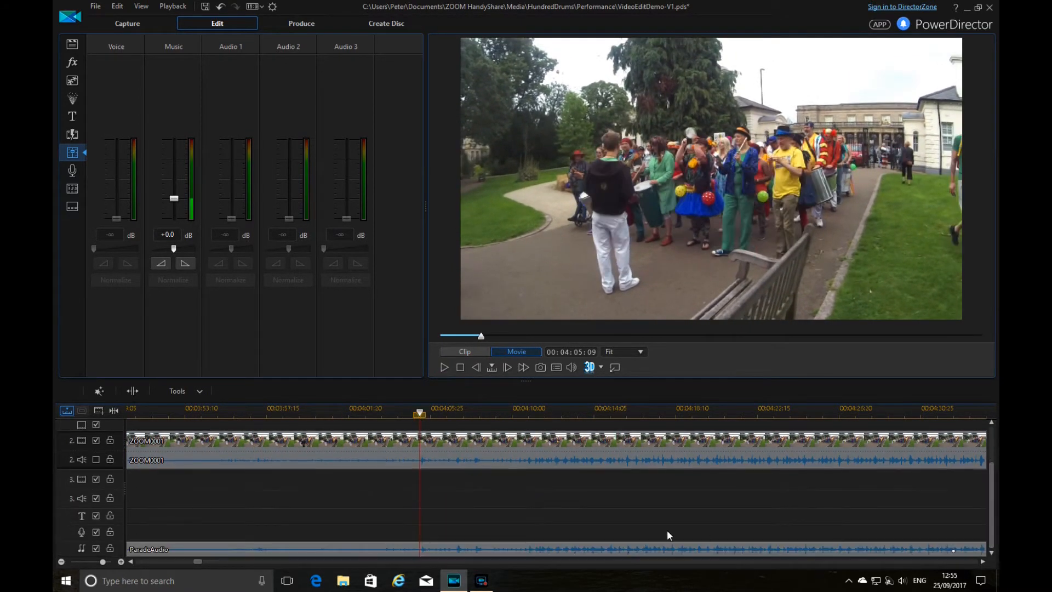
{"action": "left_click", "coordinate": [444, 367]}
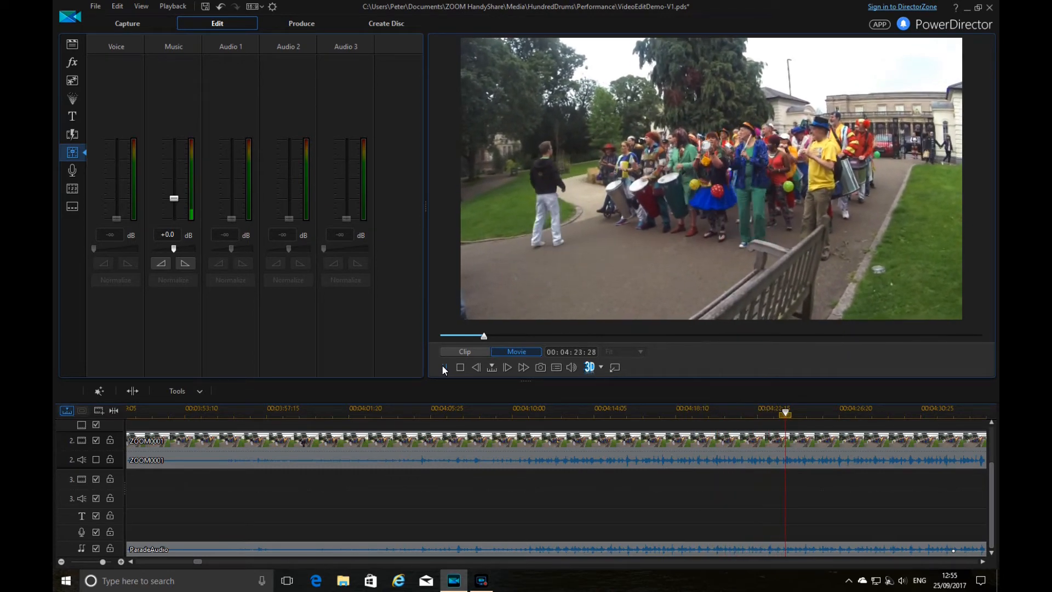
{"action": "left_click", "coordinate": [444, 367]}
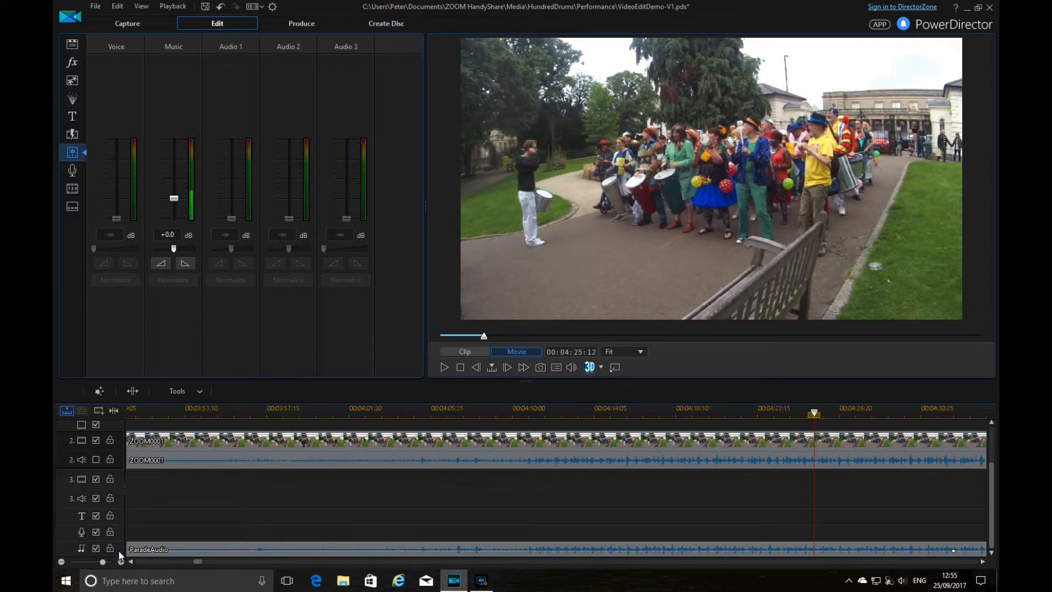
Return to the media library and move the playhead to about 00:12:39, near the intended start of the video
{"action": "left_click_drag", "start_coordinate": [990, 488], "coordinate": [991, 453]}
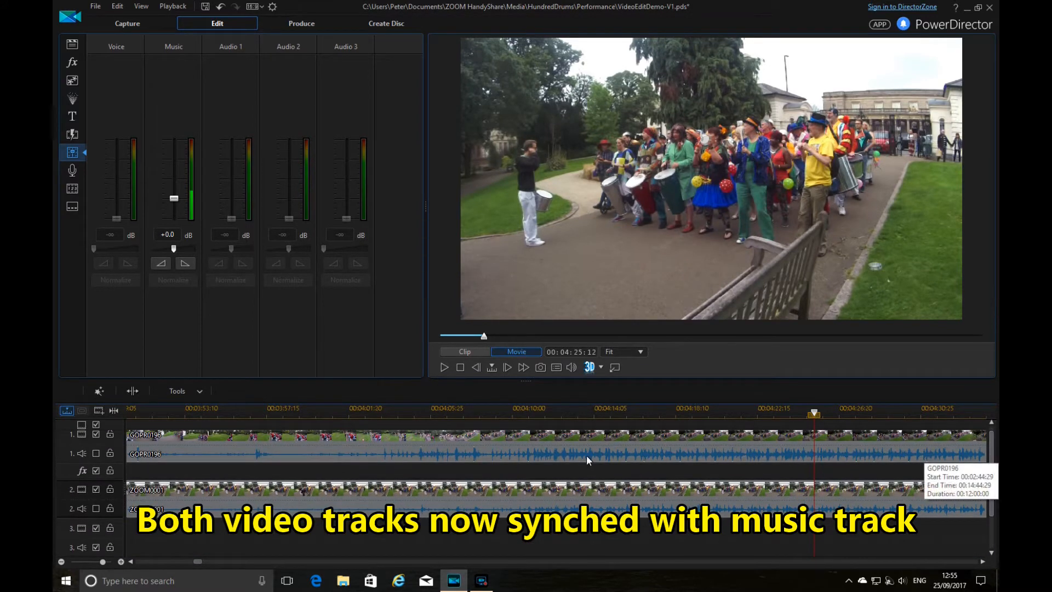
{"action": "left_click", "coordinate": [72, 43]}
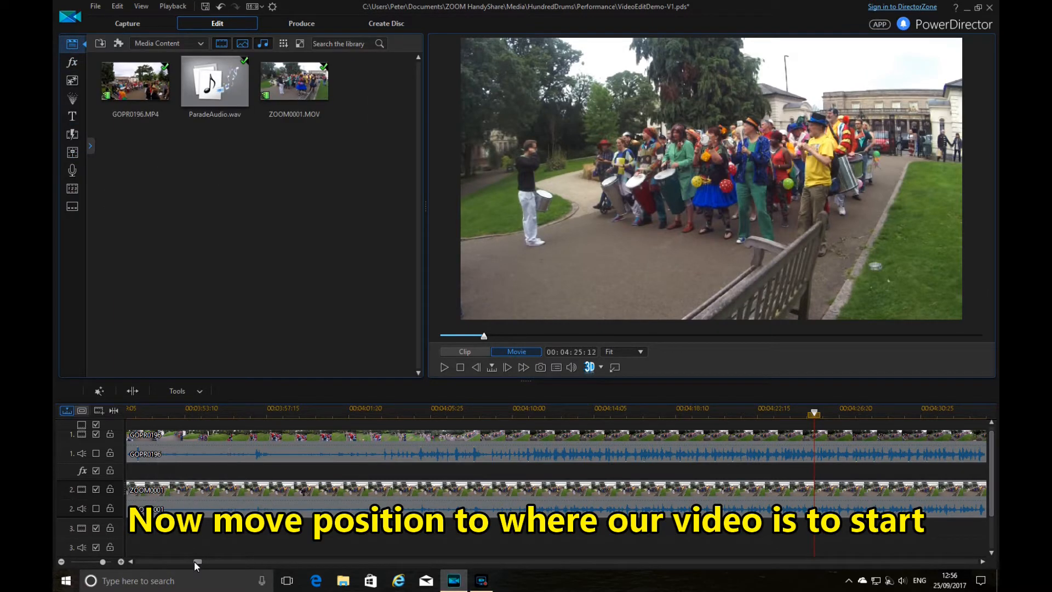
{"action": "left_click_drag", "start_coordinate": [196, 561], "coordinate": [330, 561]}
{"action": "left_click", "coordinate": [531, 414]}
{"action": "left_click", "coordinate": [174, 413]}
{"action": "left_click", "coordinate": [186, 414]}
{"action": "left_click", "coordinate": [162, 415]}
{"action": "left_click", "coordinate": [230, 414]}
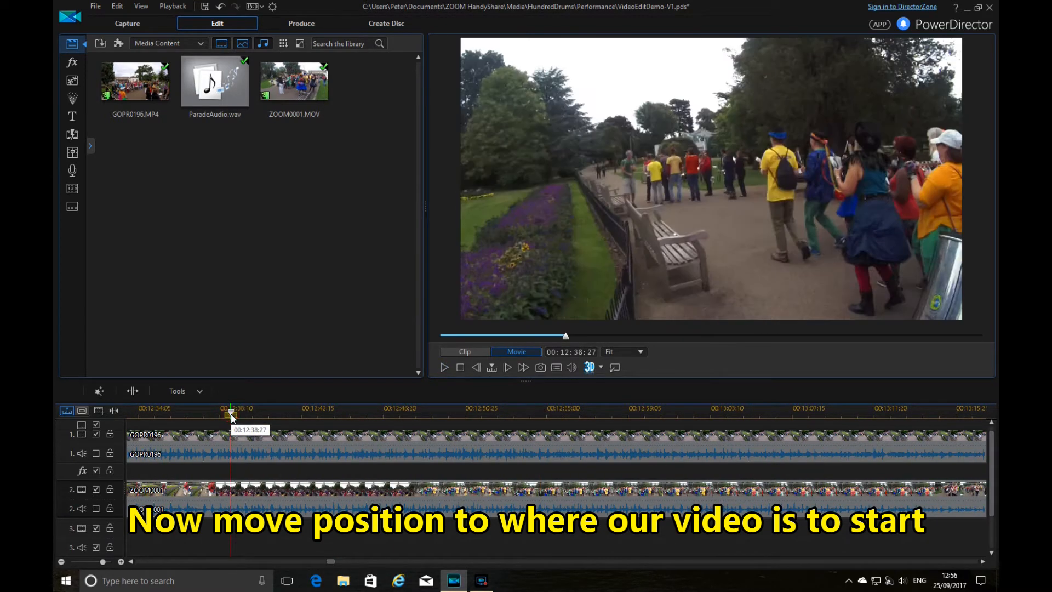
Switch the track 2 video off and set the playhead at 00:12:38:01 as the video's starting point
{"action": "left_click", "coordinate": [95, 489]}
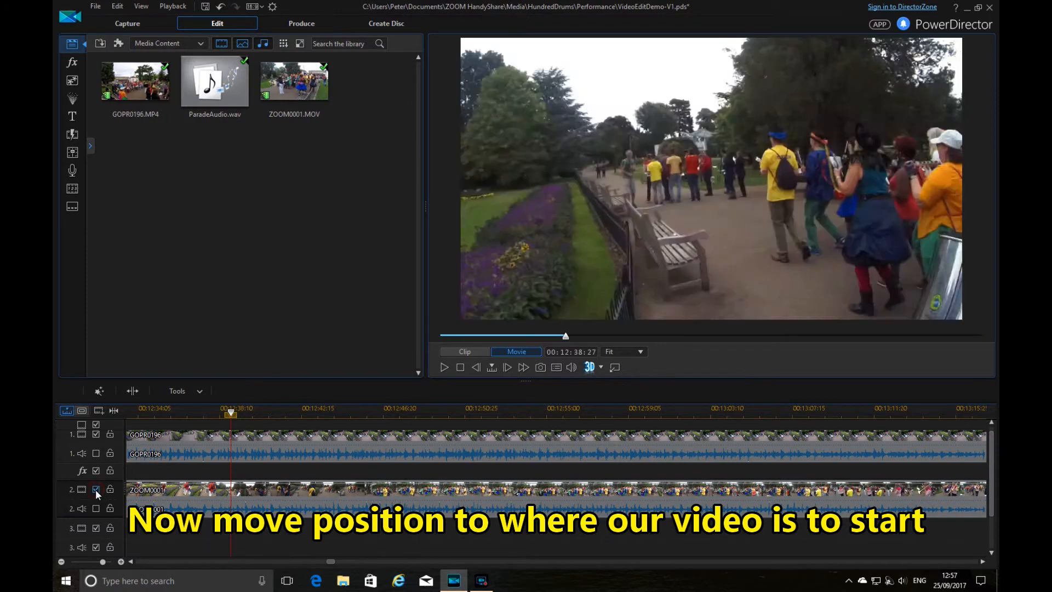
{"action": "key", "text": "space"}
{"action": "left_click", "coordinate": [214, 419]}
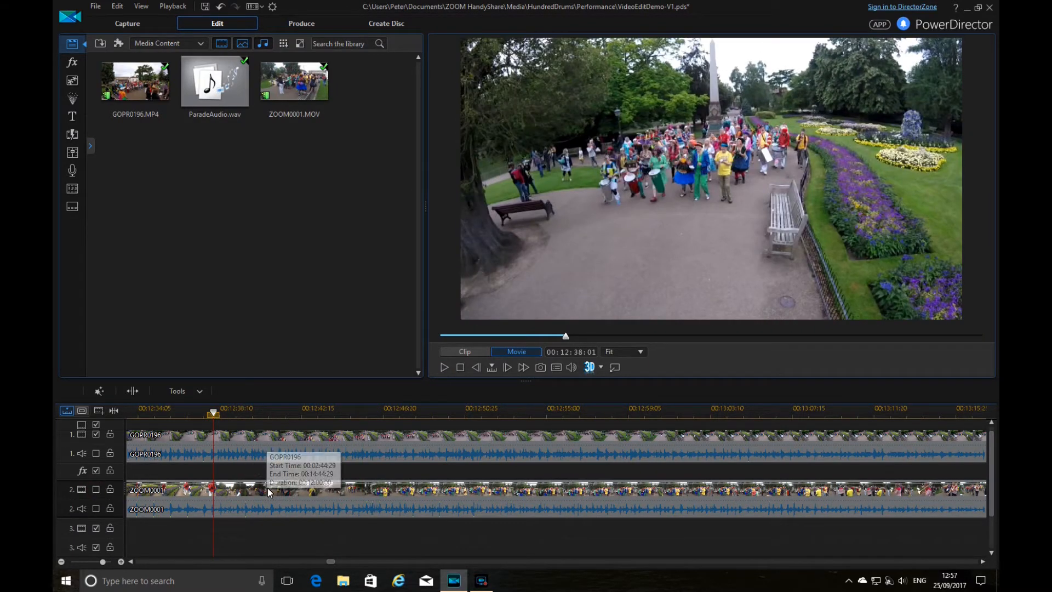
Split the GOPR0196, ZOOM0001 and ParadeAudio clips at the playhead position of 00:12:38:01
{"action": "left_click", "coordinate": [191, 442]}
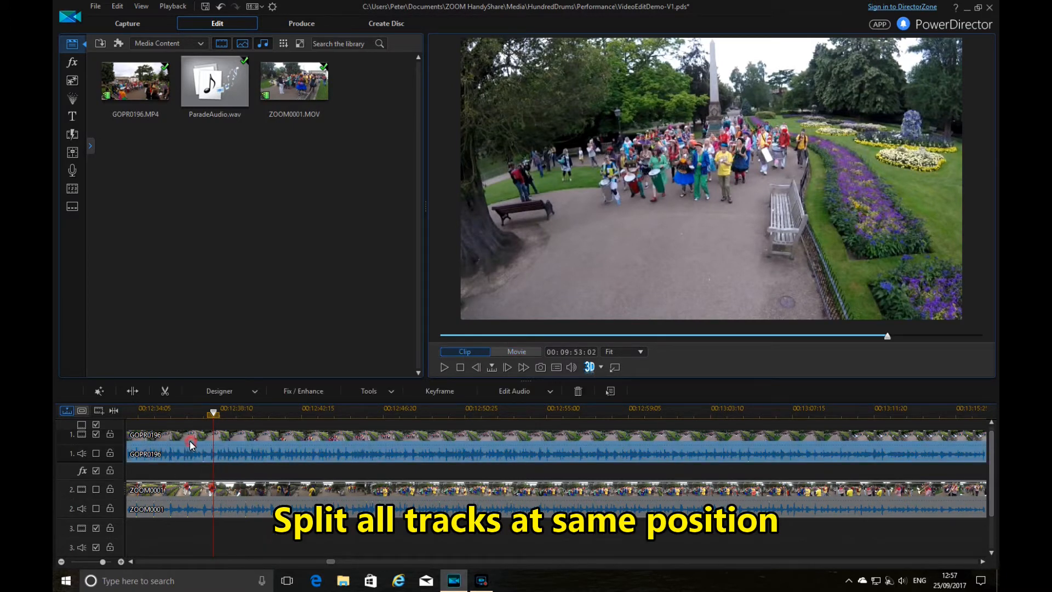
{"action": "left_click", "coordinate": [132, 391]}
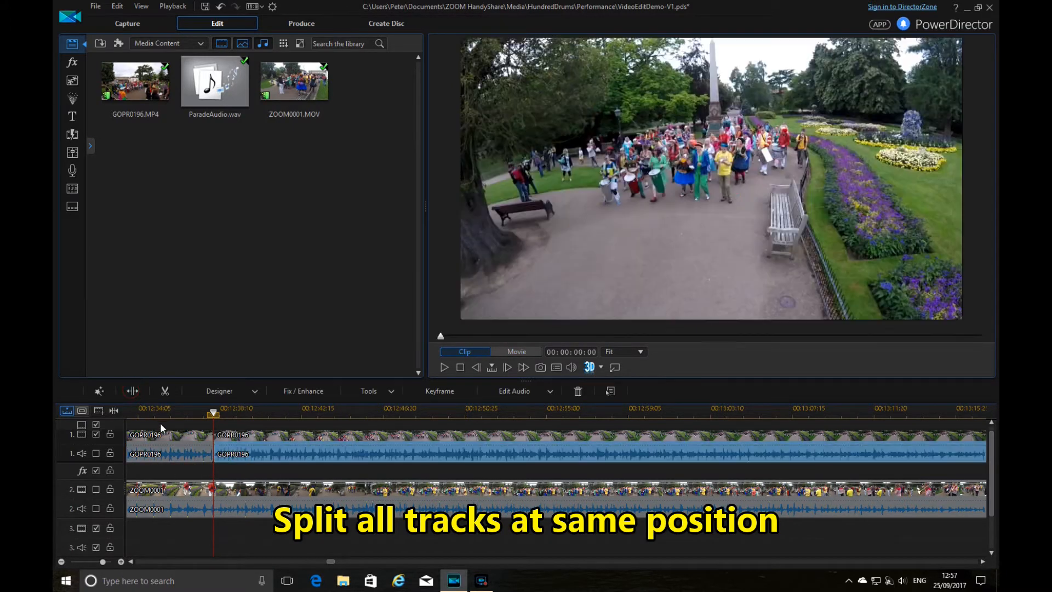
{"action": "left_click", "coordinate": [202, 494]}
{"action": "left_click", "coordinate": [132, 391]}
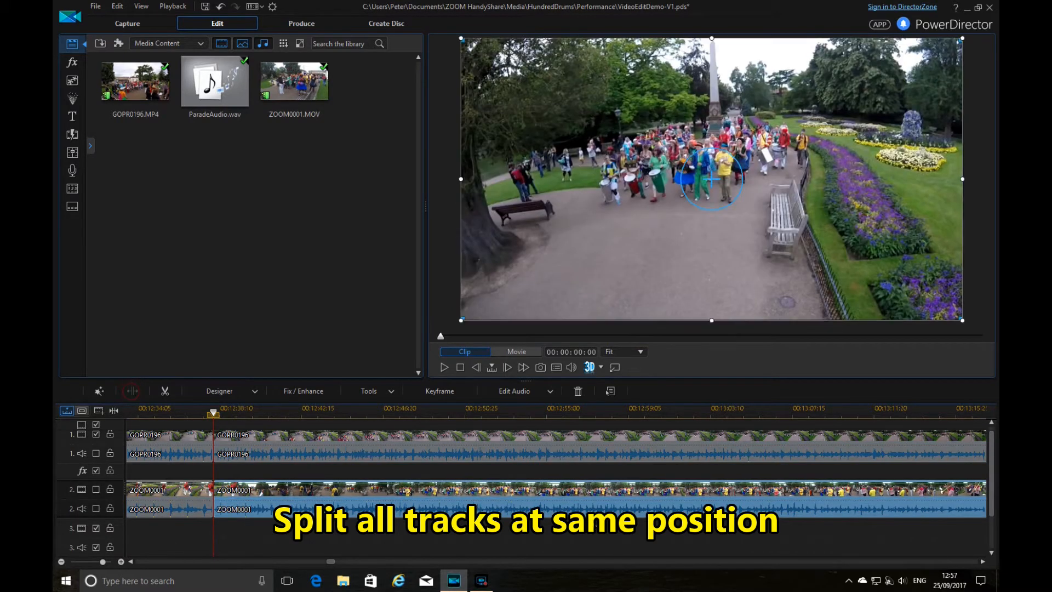
{"action": "left_click_drag", "start_coordinate": [992, 490], "coordinate": [993, 523]}
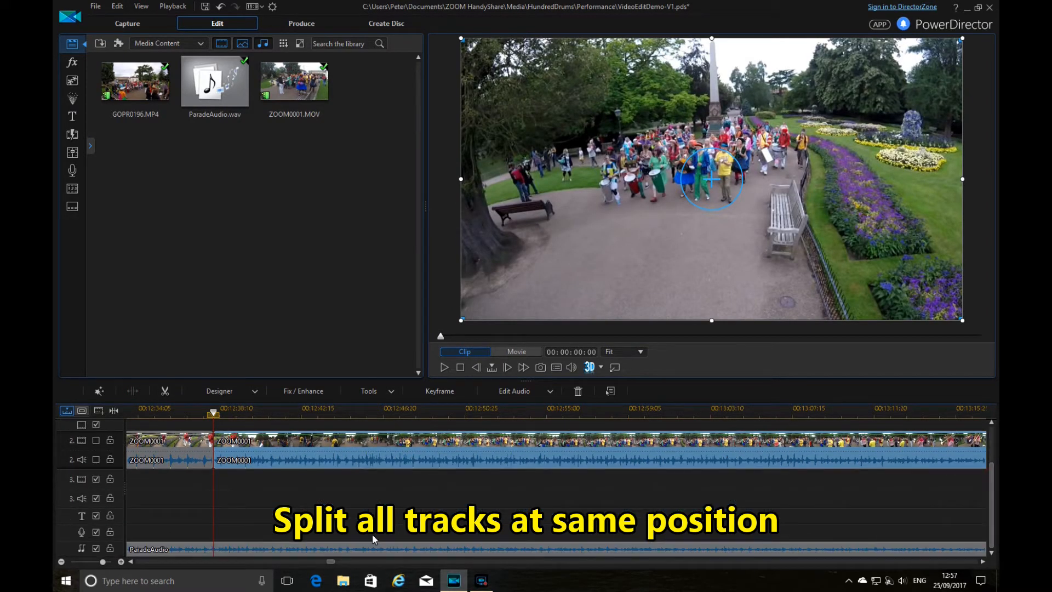
{"action": "left_click", "coordinate": [184, 549]}
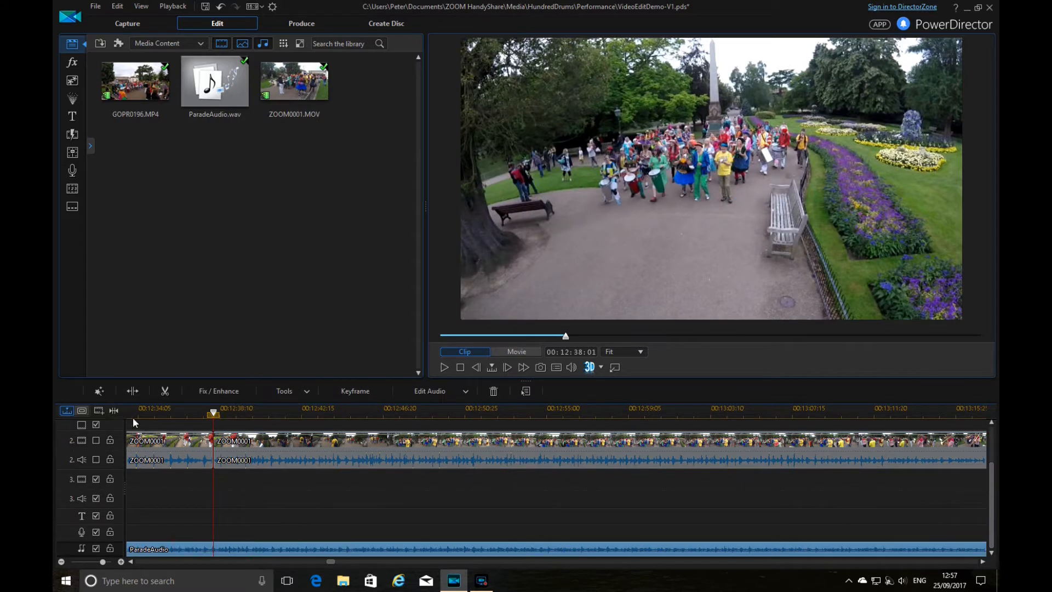
{"action": "left_click", "coordinate": [128, 392]}
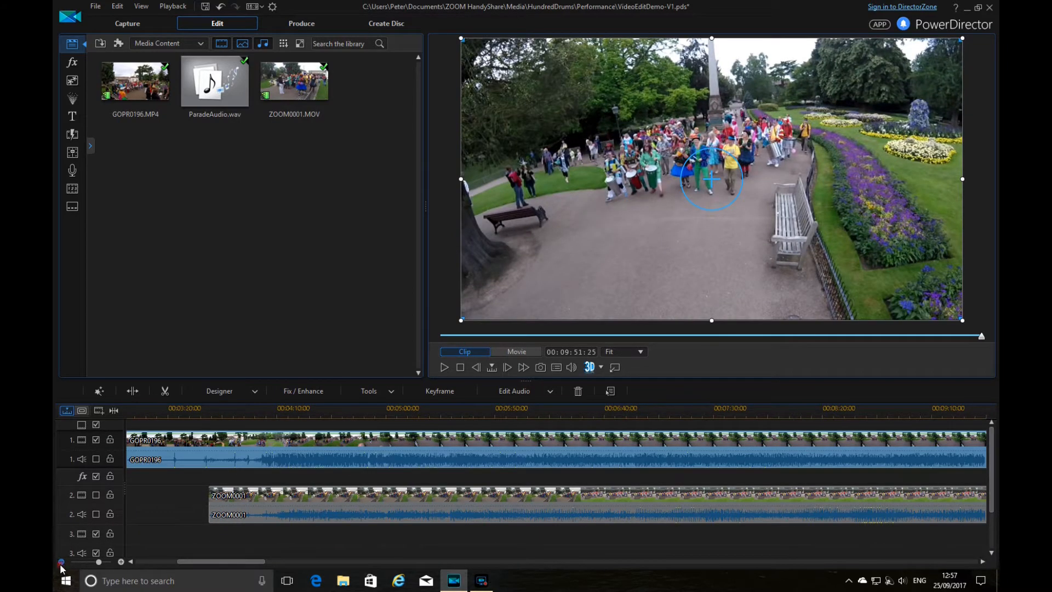
Remove the parts of GOPR0196 on track 1 and ZOOM0001 on track 2 before the split, leaving the gaps
{"action": "left_click", "coordinate": [61, 563]}
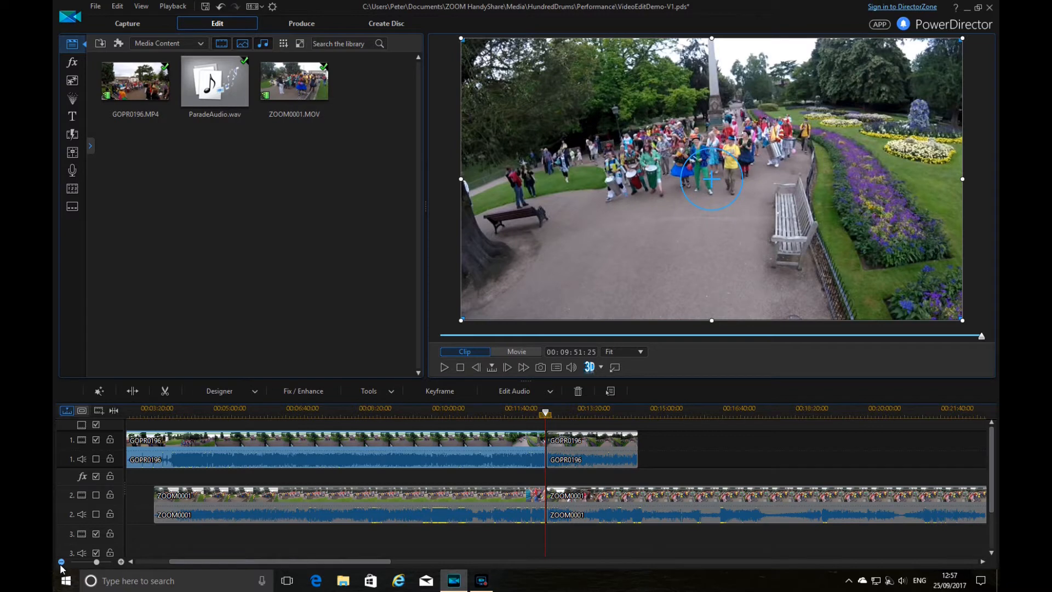
{"action": "left_click", "coordinate": [61, 561]}
{"action": "left_click_drag", "start_coordinate": [174, 561], "coordinate": [138, 570]}
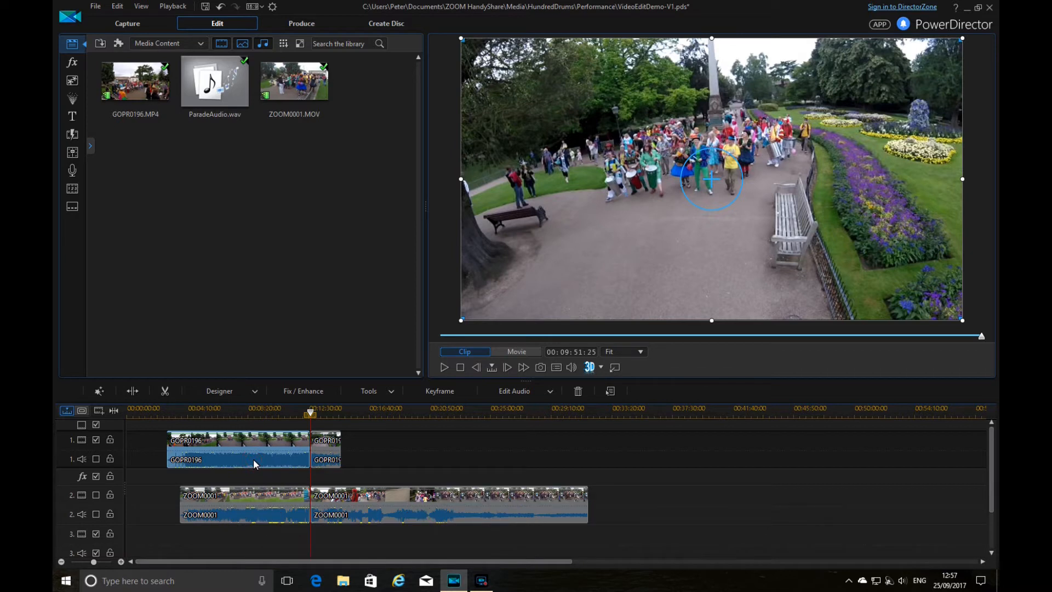
{"action": "right_click", "coordinate": [313, 453]}
{"action": "left_click", "coordinate": [352, 461]}
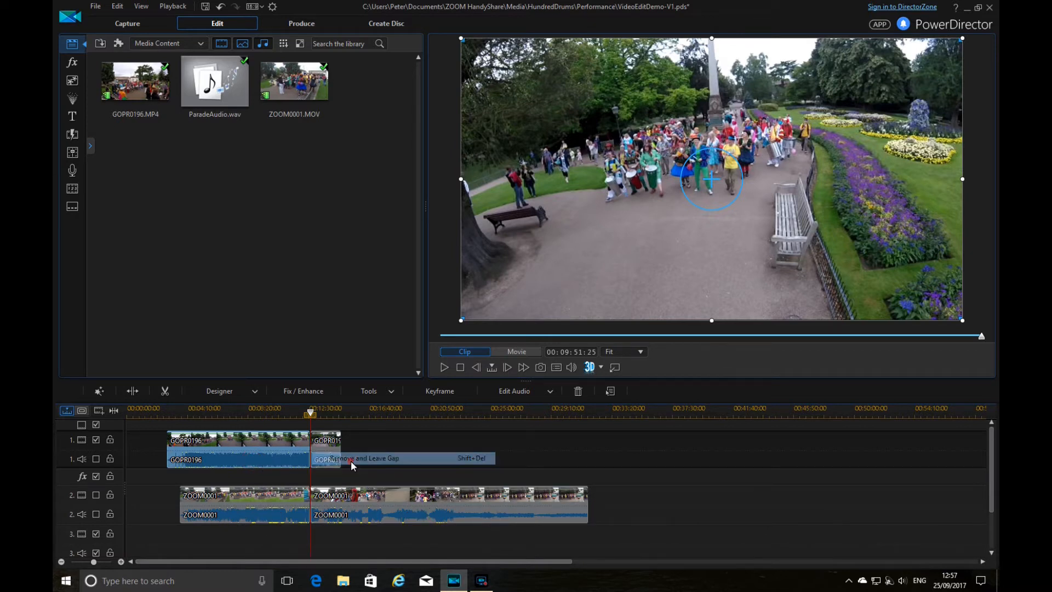
{"action": "left_click", "coordinate": [255, 499]}
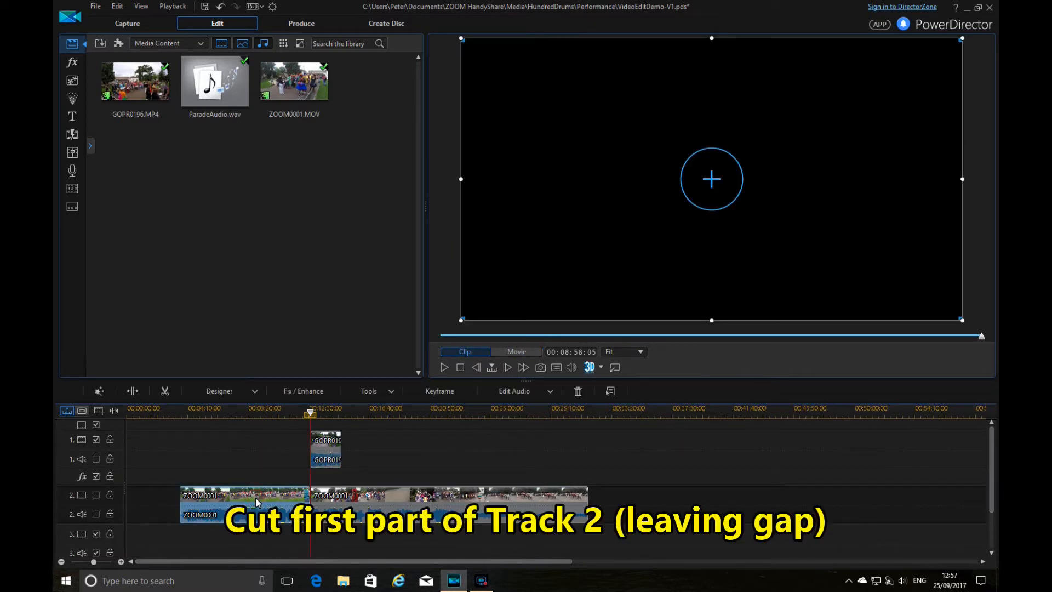
{"action": "key", "text": "Delete"}
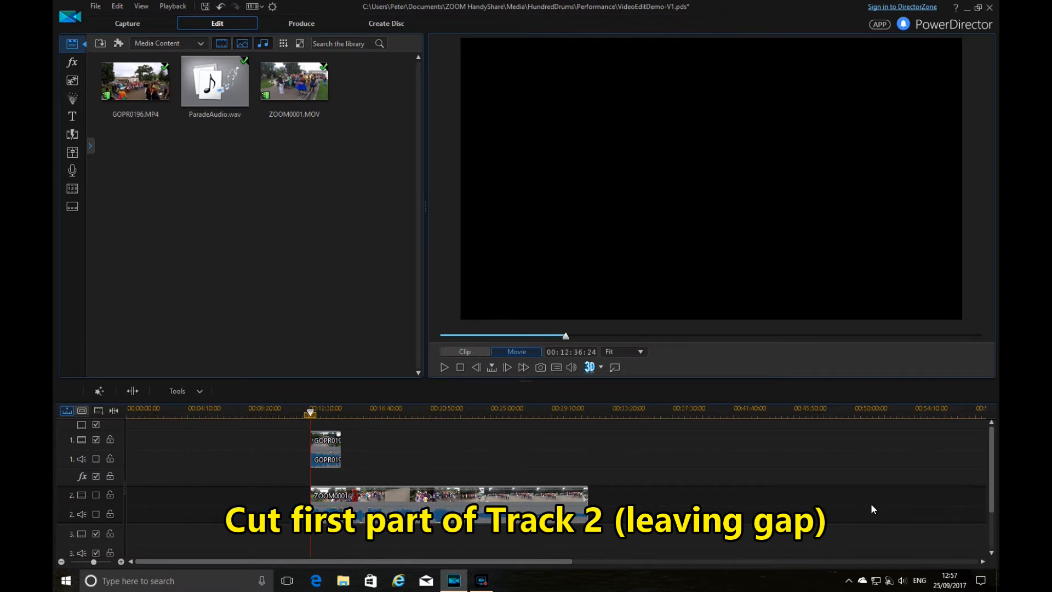
Remove the part of ParadeAudio before the split, filling the gap and moving all clips to the timeline start
{"action": "scroll", "coordinate": [983, 516], "scroll_direction": "down", "scroll_amount": 3}
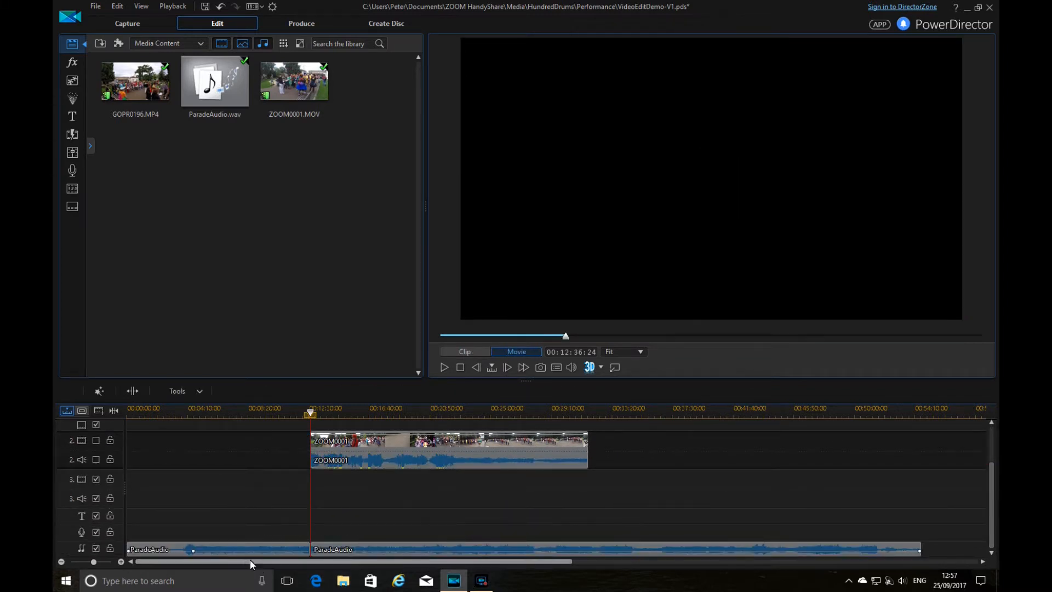
{"action": "left_click", "coordinate": [239, 549]}
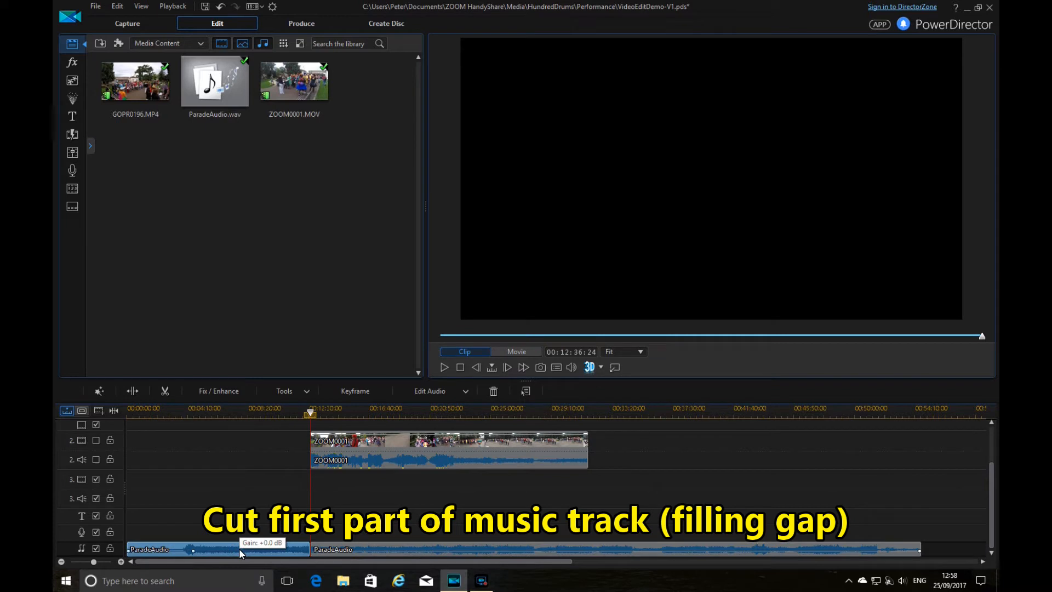
{"action": "key", "text": "Delete"}
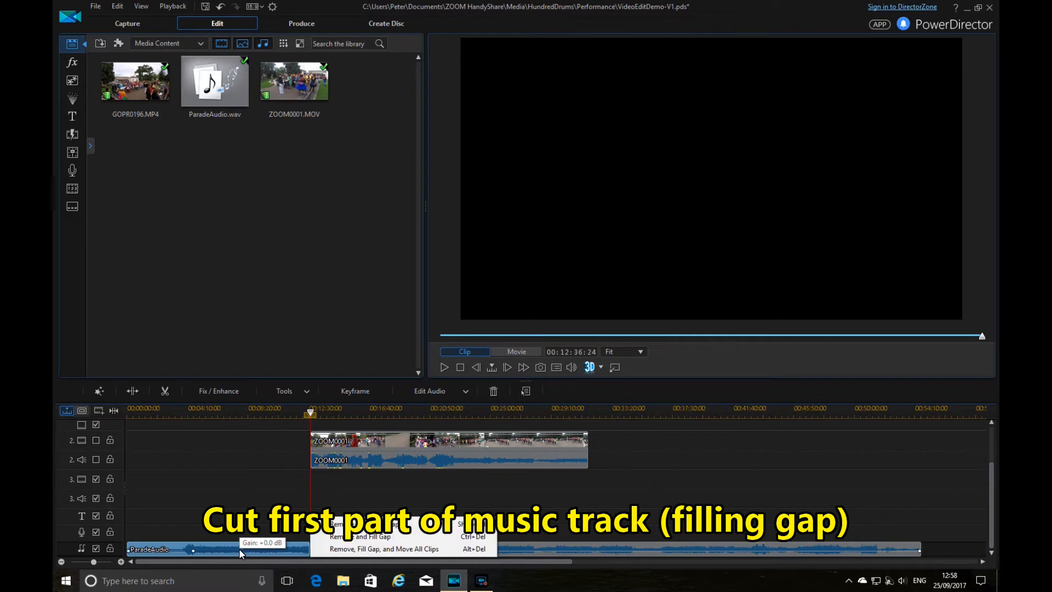
{"action": "left_click", "coordinate": [355, 549]}
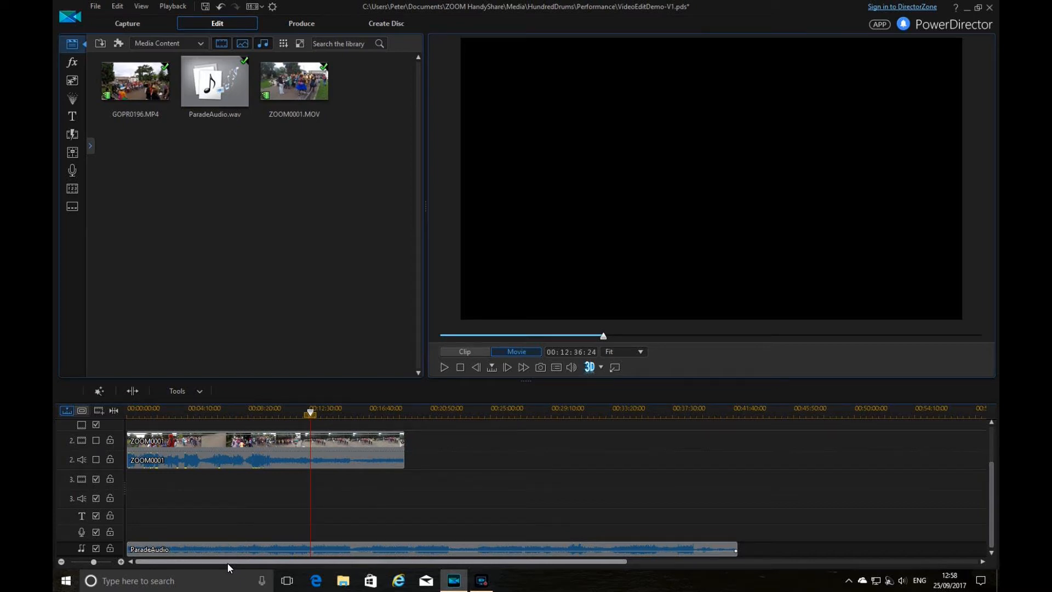
Play the movie from the start to 00:00:13:18 and switch the track 2 video on
{"action": "key", "text": "Home"}
{"action": "key", "text": "space"}
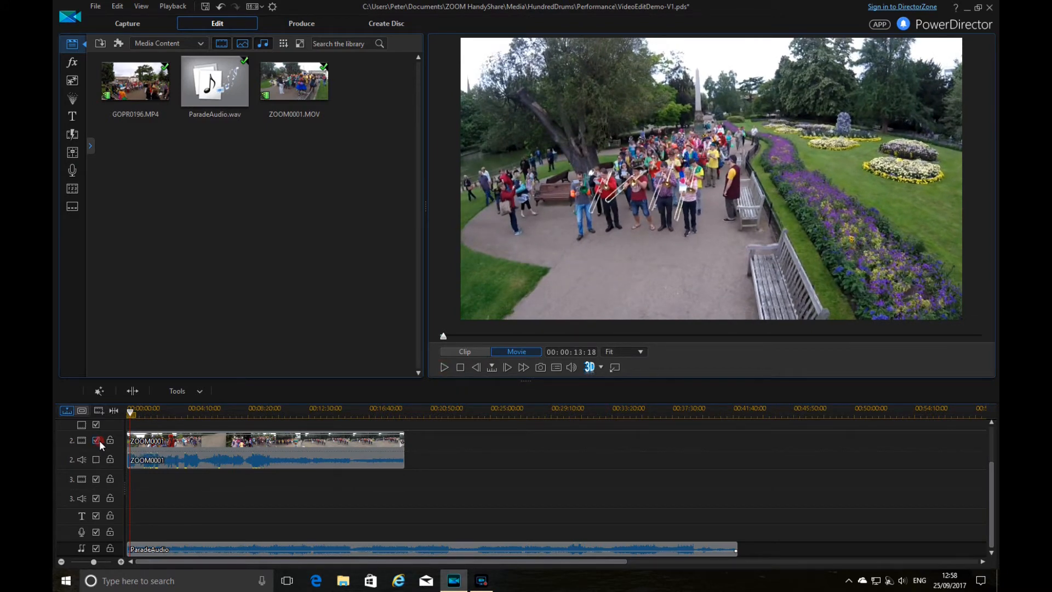
{"action": "left_click", "coordinate": [97, 440]}
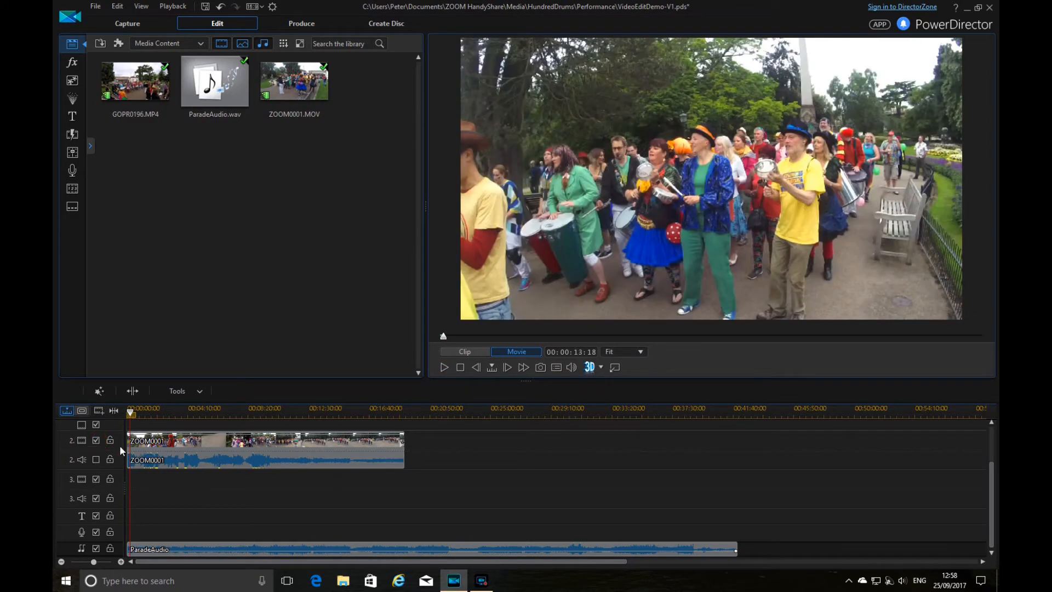
Split ZOOM0001 on track 2 at 00:00:13:18 and remove the part before it, leaving the gap
{"action": "left_click", "coordinate": [120, 561]}
{"action": "left_click", "coordinate": [120, 562]}
{"action": "left_click", "coordinate": [120, 562]}
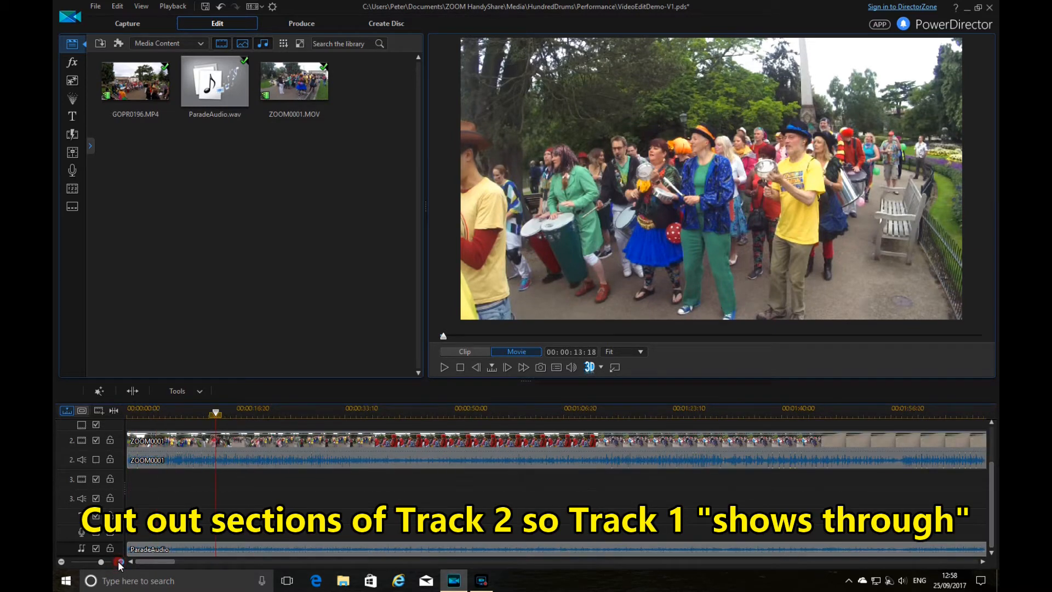
{"action": "left_click", "coordinate": [120, 562]}
{"action": "left_click", "coordinate": [274, 452]}
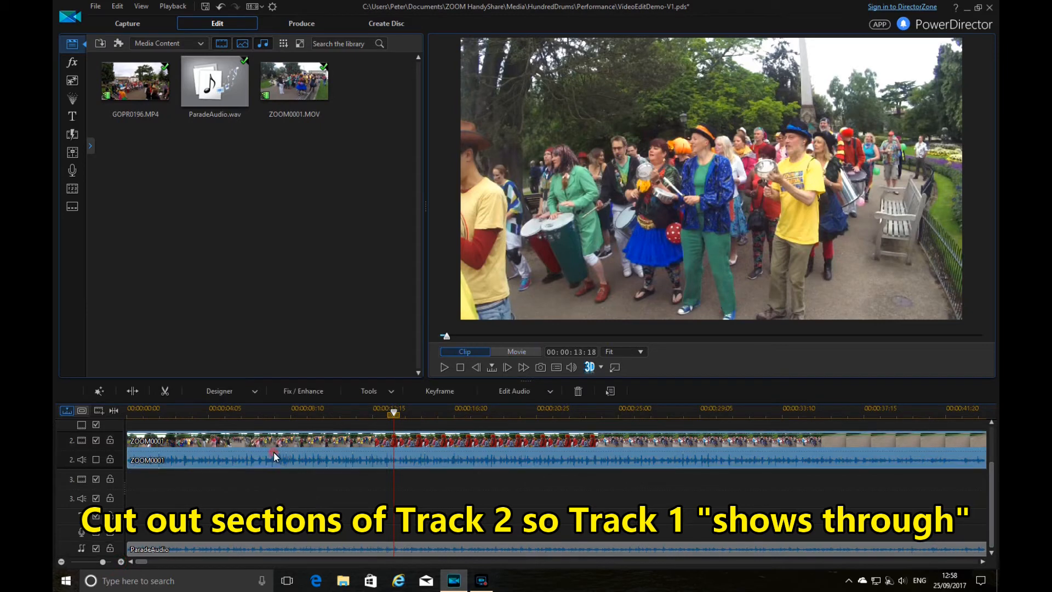
{"action": "left_click", "coordinate": [133, 391]}
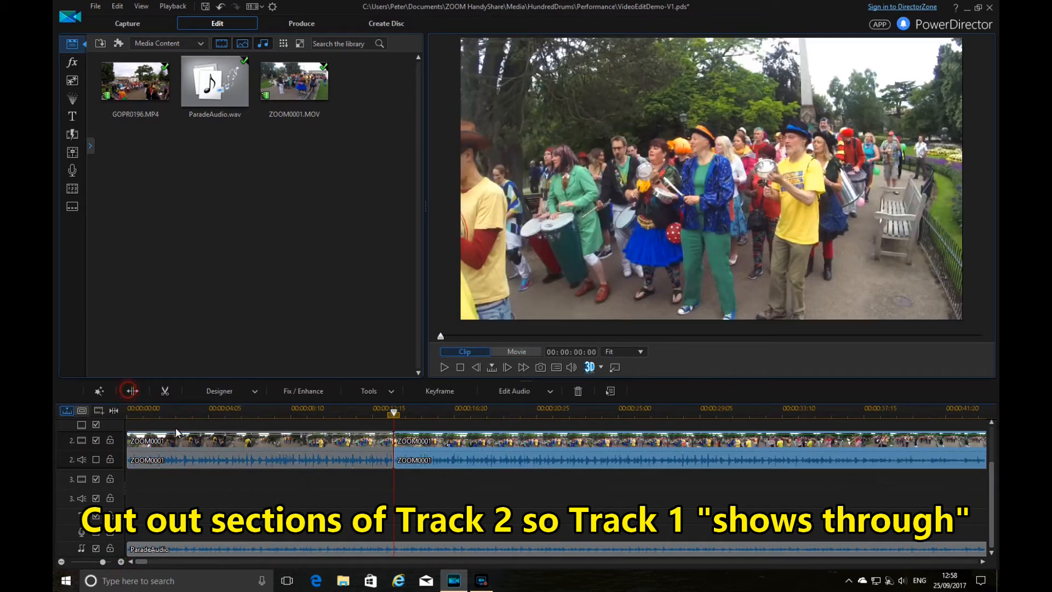
{"action": "left_click", "coordinate": [218, 448]}
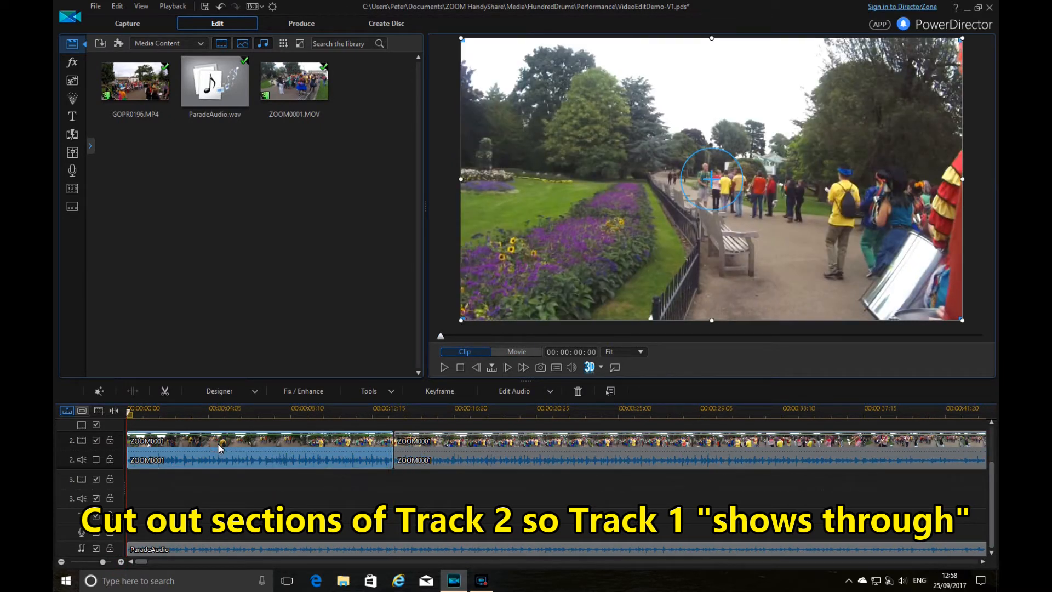
{"action": "key", "text": "Delete"}
{"action": "left_click", "coordinate": [418, 459]}
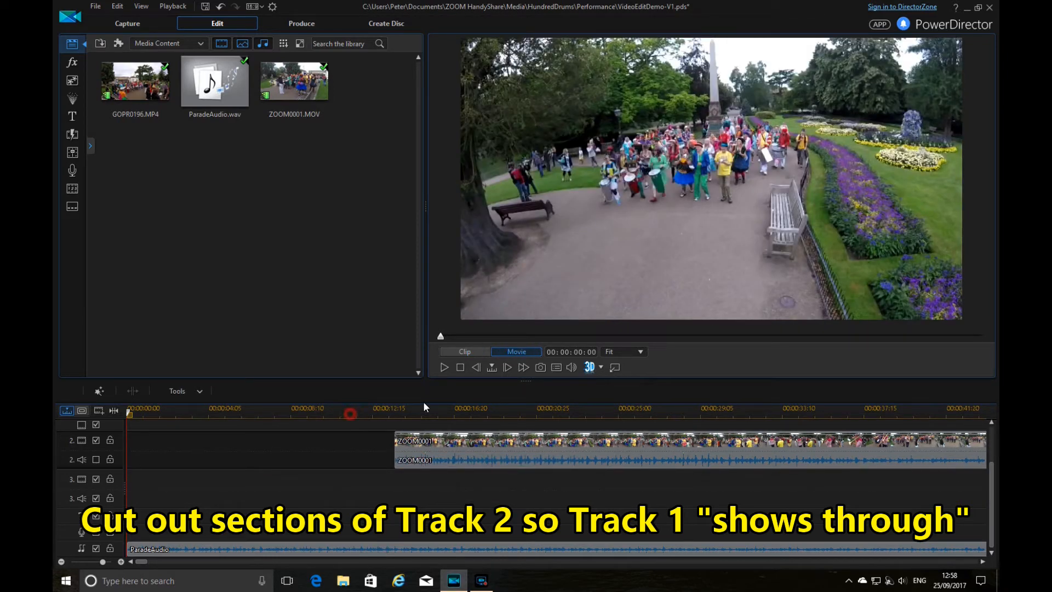
Split ZOOM0001 at about 00:00:25 and 00:00:39 and remove the section between, so that track 1 shows through
{"action": "left_click", "coordinate": [334, 412]}
{"action": "left_click", "coordinate": [444, 367]}
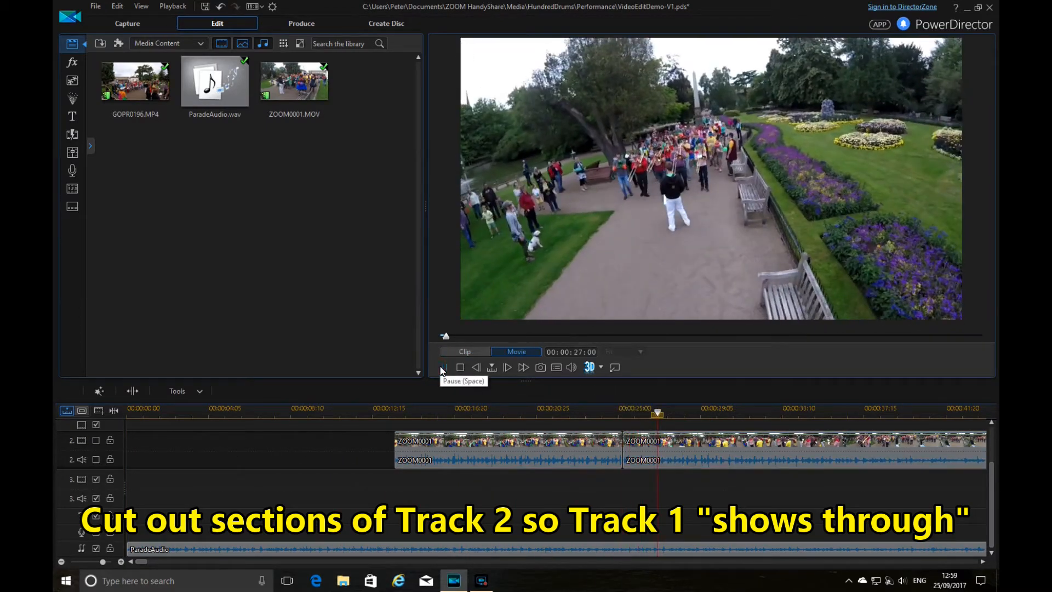
{"action": "left_click", "coordinate": [442, 368]}
{"action": "left_click", "coordinate": [634, 461]}
{"action": "key", "text": "ctrl+t"}
{"action": "key", "text": "Delete"}
Play on and split the last ZOOM0001 clip on track 2 at 00:00:59:14
{"action": "left_click", "coordinate": [445, 367]}
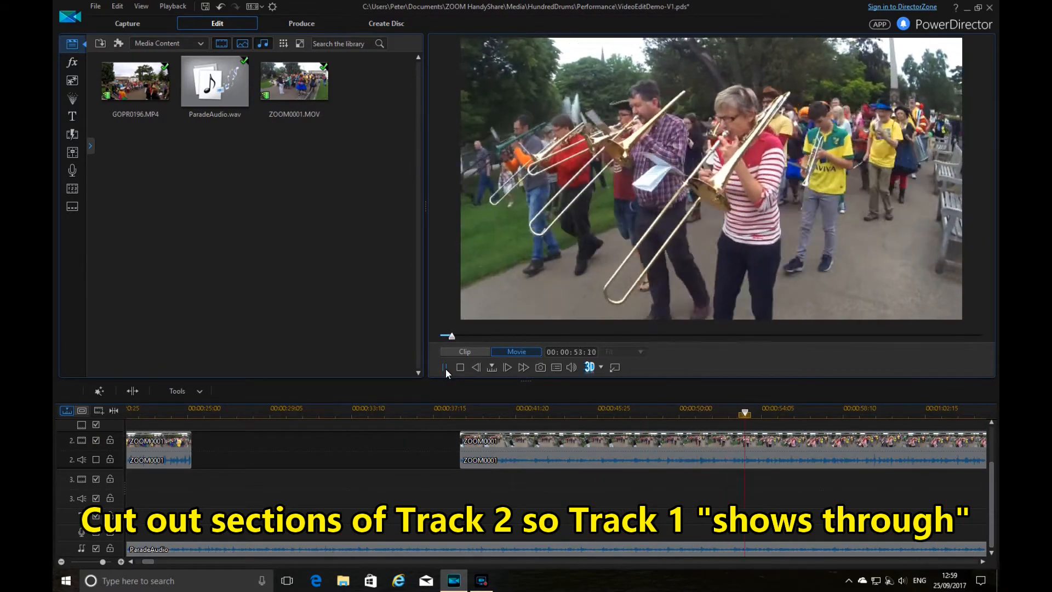
{"action": "left_click", "coordinate": [445, 368]}
{"action": "left_click", "coordinate": [548, 459]}
{"action": "key", "text": "ctrl+t"}
Switch the track 2 video off and play track 1 on to 00:01:09:26, the end point of the pictures
{"action": "left_click", "coordinate": [96, 440]}
{"action": "left_click", "coordinate": [443, 367]}
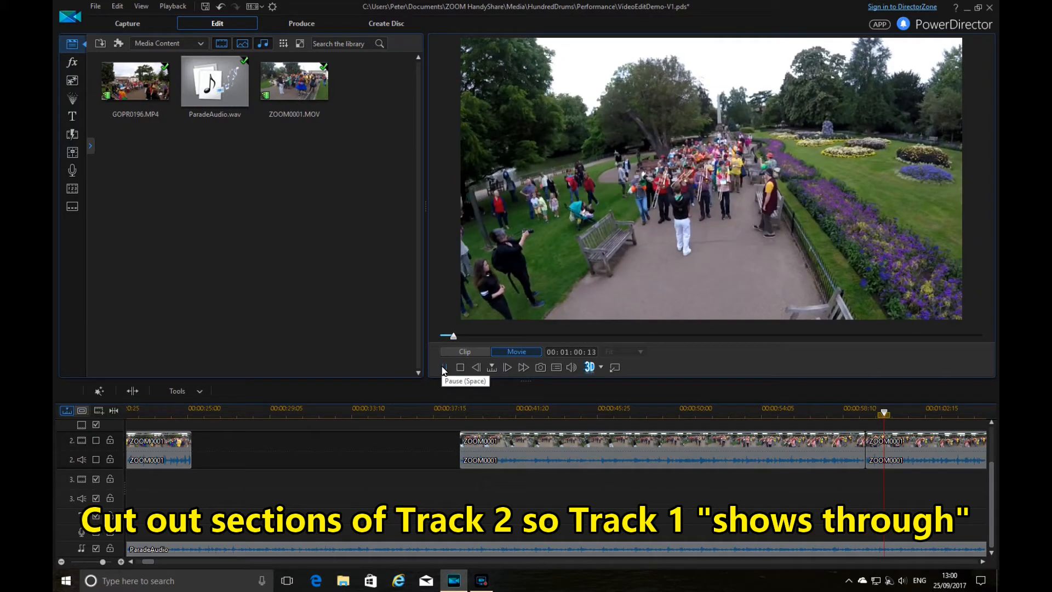
{"action": "left_click", "coordinate": [443, 367]}
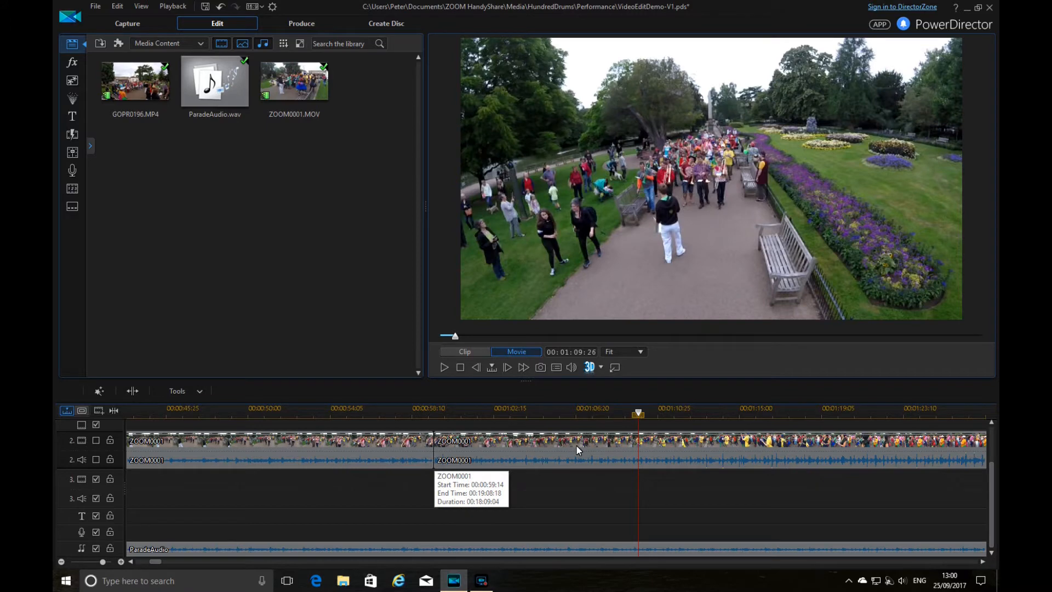
Remove the part of ZOOM0001 on track 2 after the 00:00:59:14 split
{"action": "left_click", "coordinate": [61, 562]}
{"action": "left_click", "coordinate": [60, 562]}
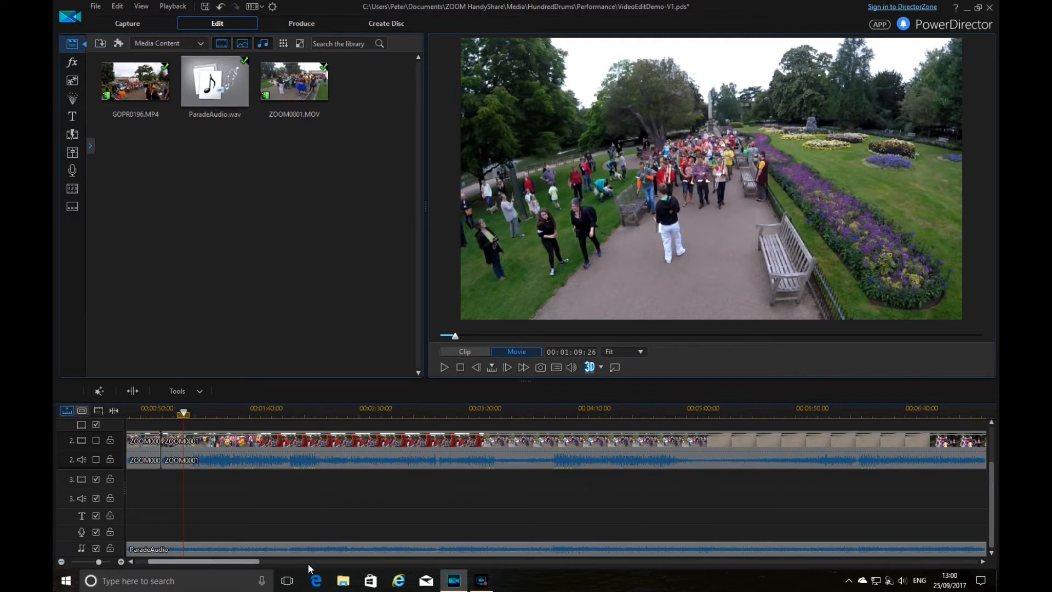
{"action": "left_click", "coordinate": [988, 434]}
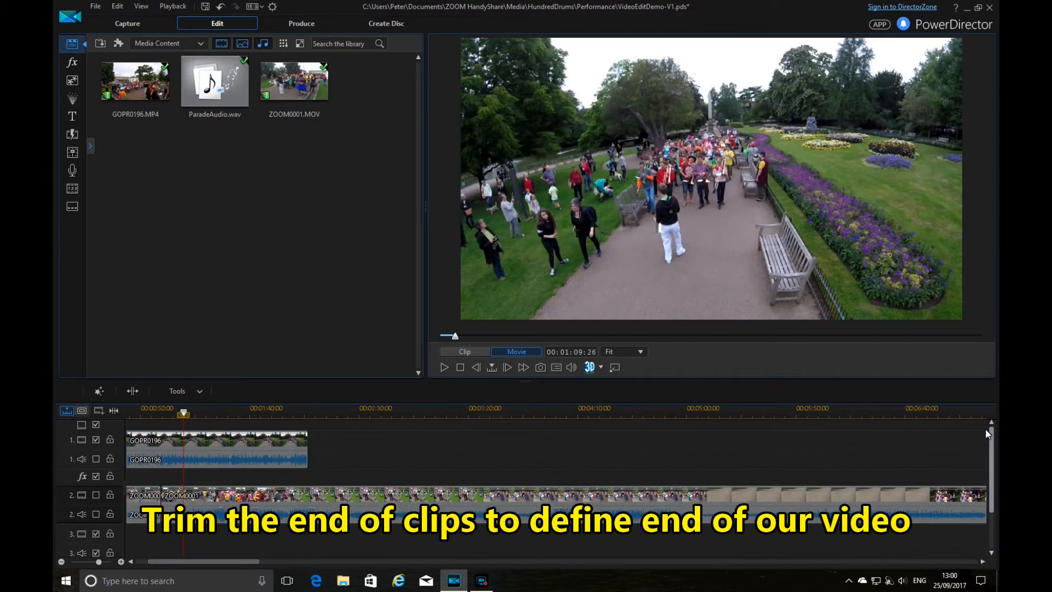
{"action": "left_click", "coordinate": [185, 491]}
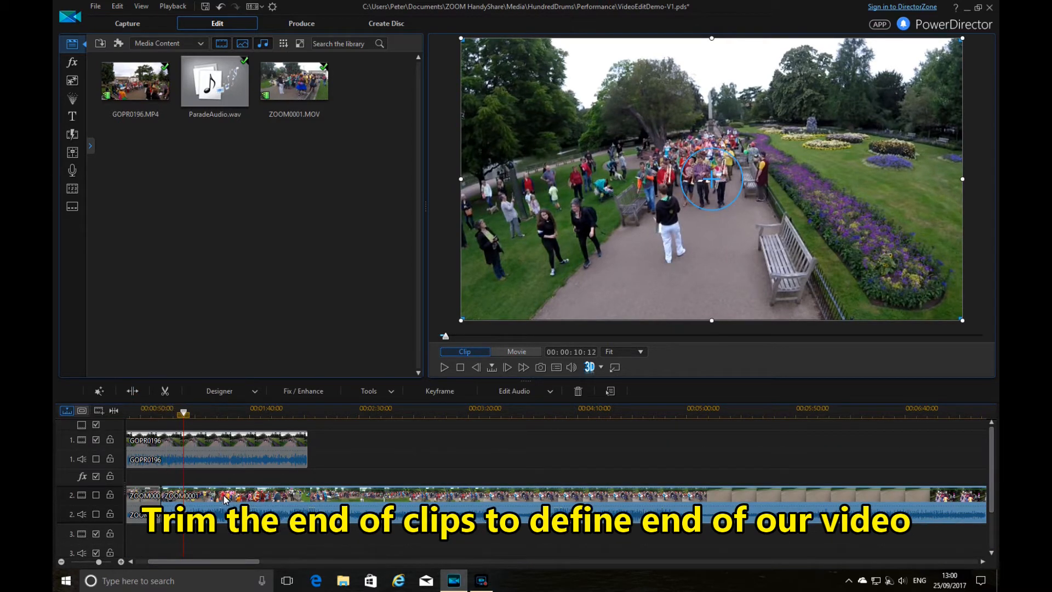
{"action": "key", "text": "Delete"}
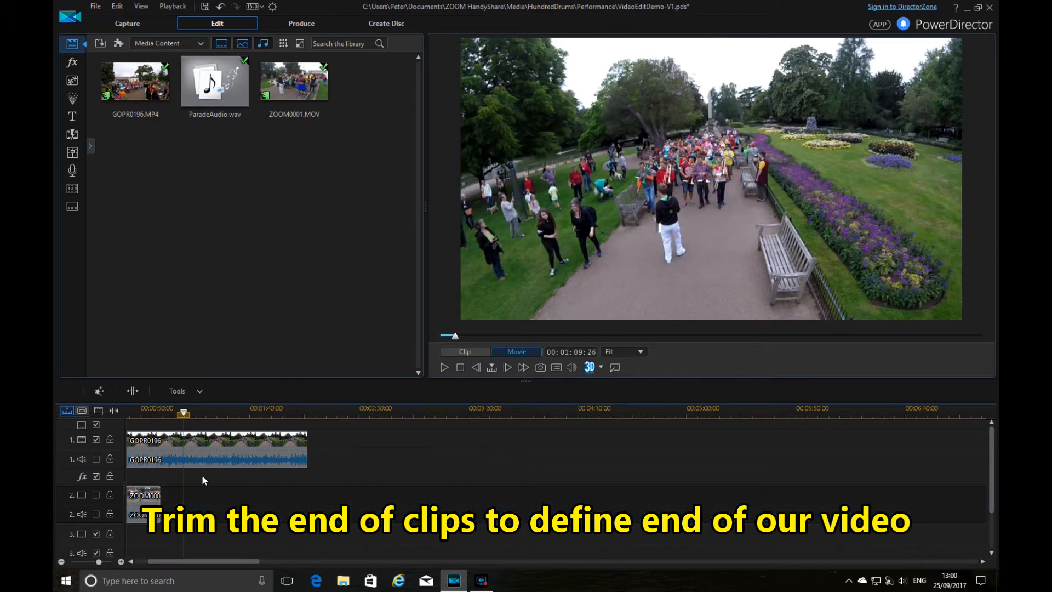
Split GOPR0196 on track 1 at 00:01:09:26 and remove the part after it
{"action": "left_click", "coordinate": [204, 439]}
{"action": "left_click", "coordinate": [132, 391]}
{"action": "left_click", "coordinate": [209, 444]}
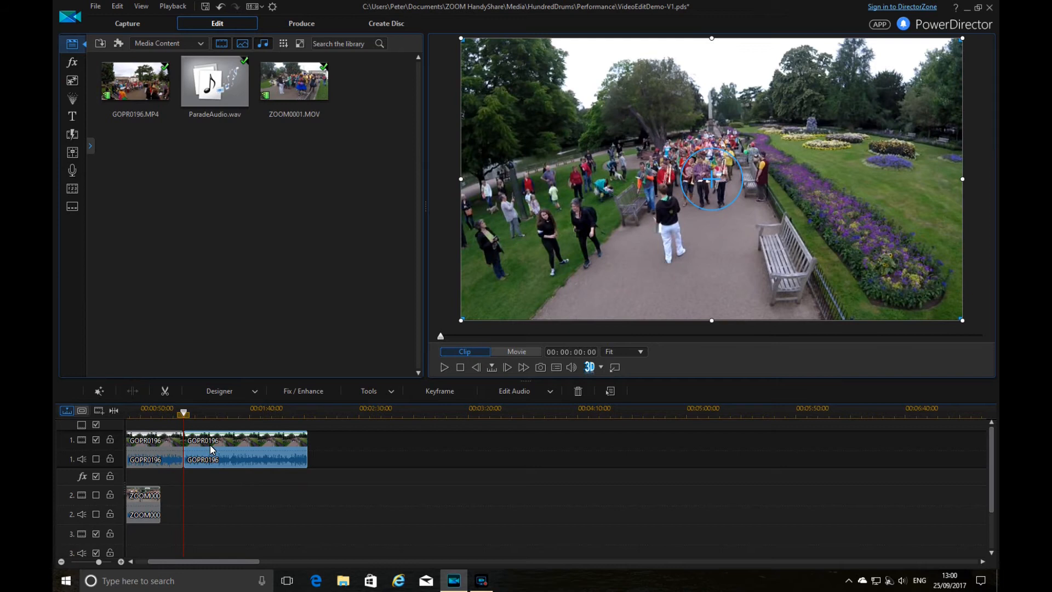
{"action": "key", "text": "Delete"}
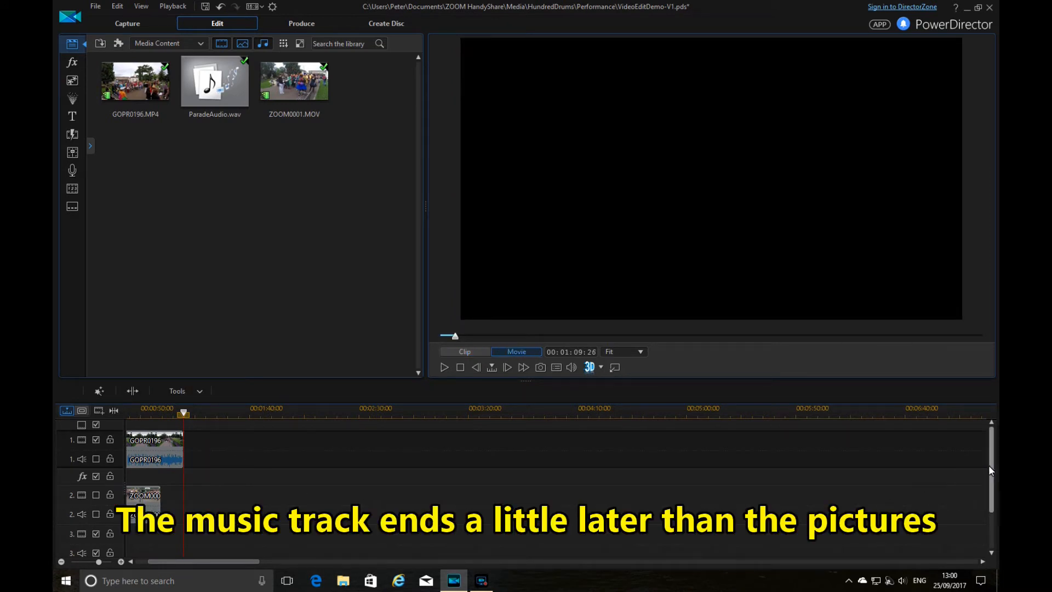
Split ParadeAudio at 00:01:35:20, a little beyond the end of the pictures, and remove the rest
{"action": "left_click_drag", "start_coordinate": [988, 465], "coordinate": [989, 501]}
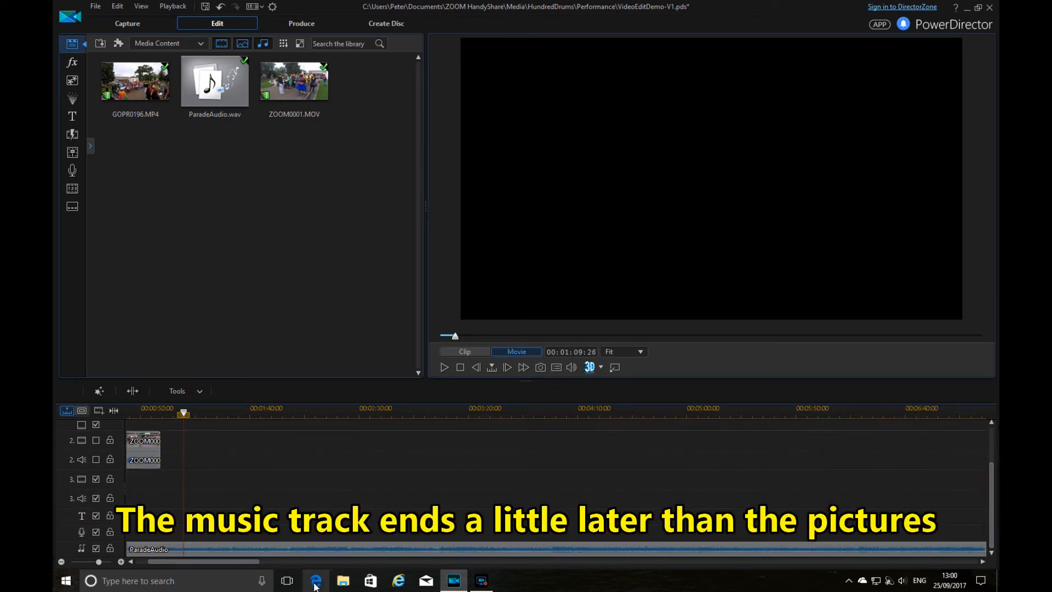
{"action": "left_click", "coordinate": [239, 429]}
{"action": "left_click", "coordinate": [257, 547]}
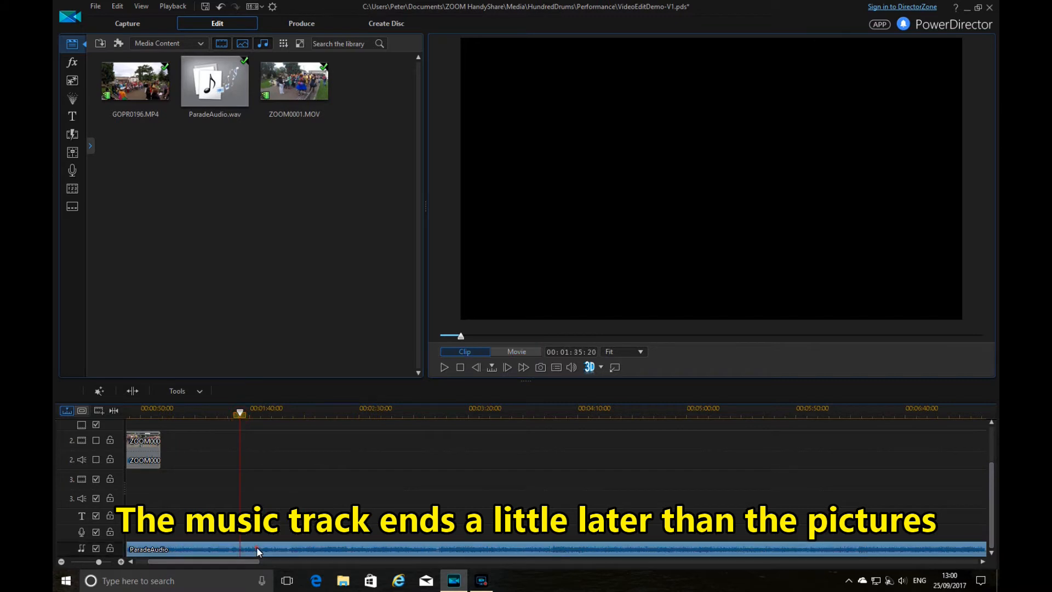
{"action": "left_click", "coordinate": [131, 391]}
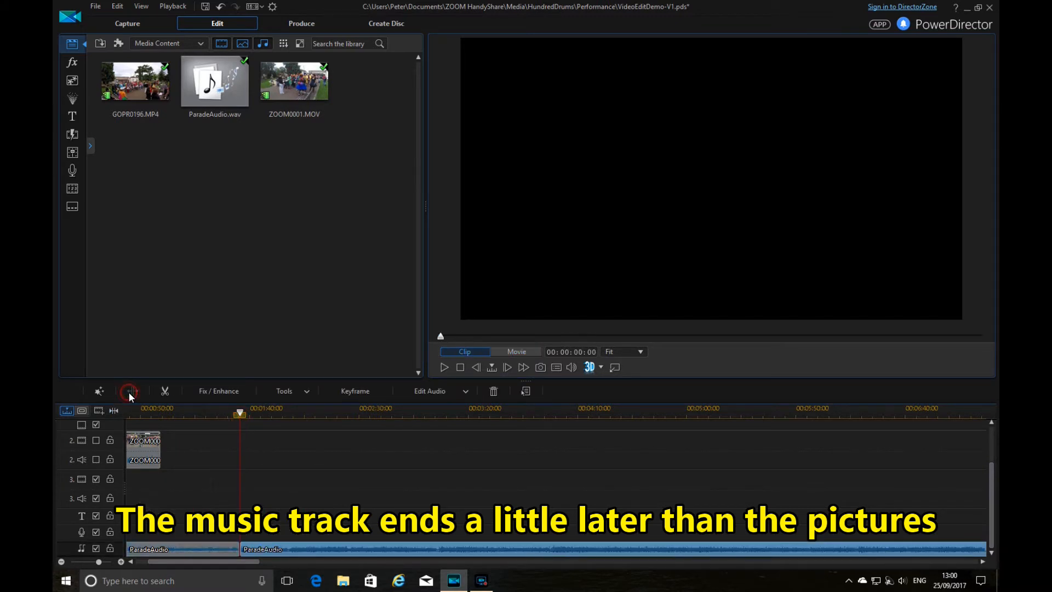
{"action": "key", "text": "Delete"}
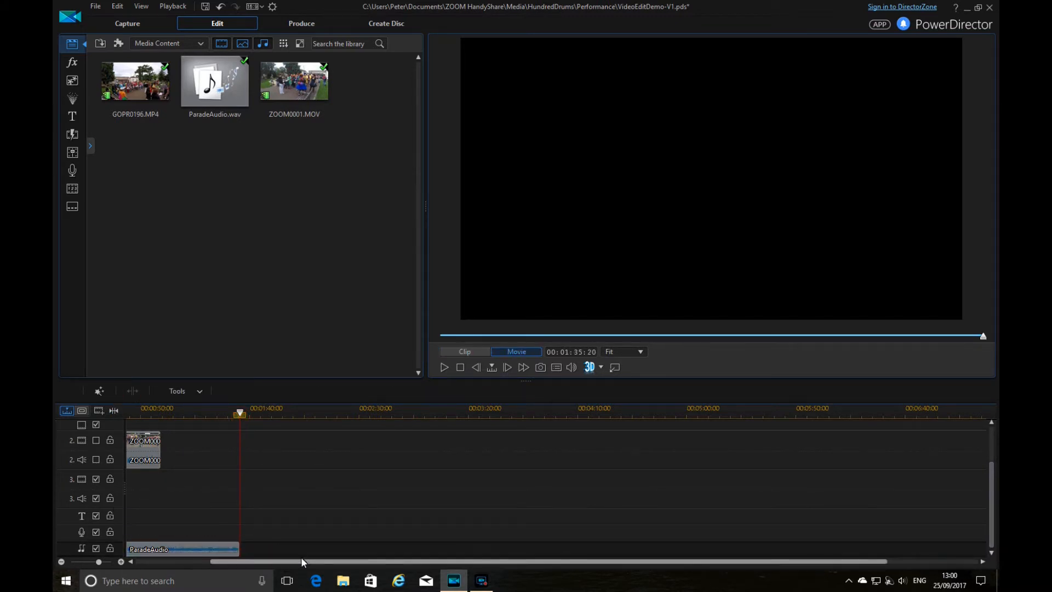
Switch the track 2 video back on and play the edited movie from the start to the end of the pictures
{"action": "left_click_drag", "start_coordinate": [305, 561], "coordinate": [203, 560]}
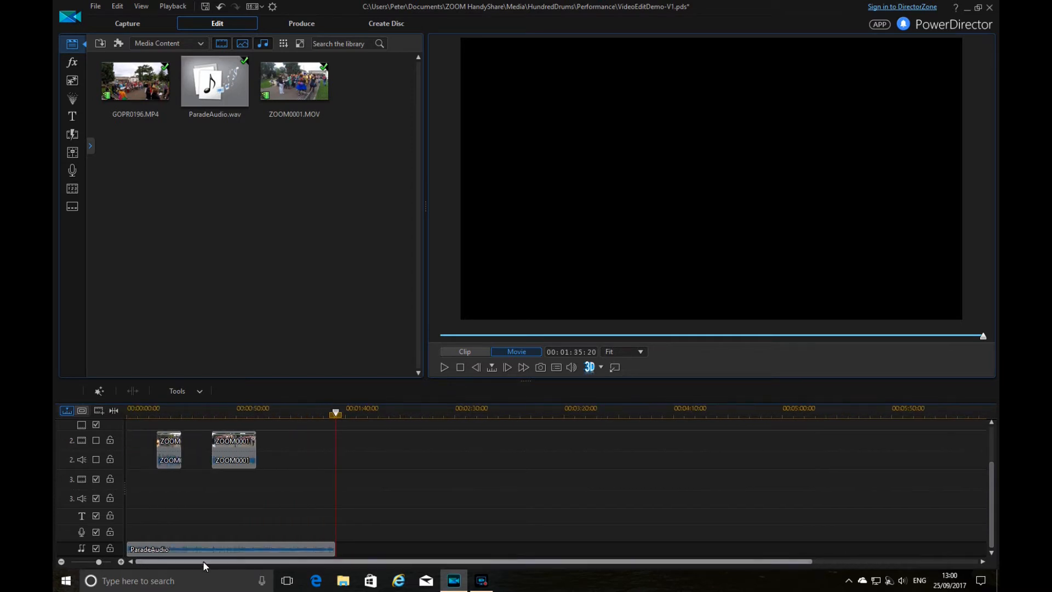
{"action": "left_click_drag", "start_coordinate": [993, 492], "coordinate": [988, 439]}
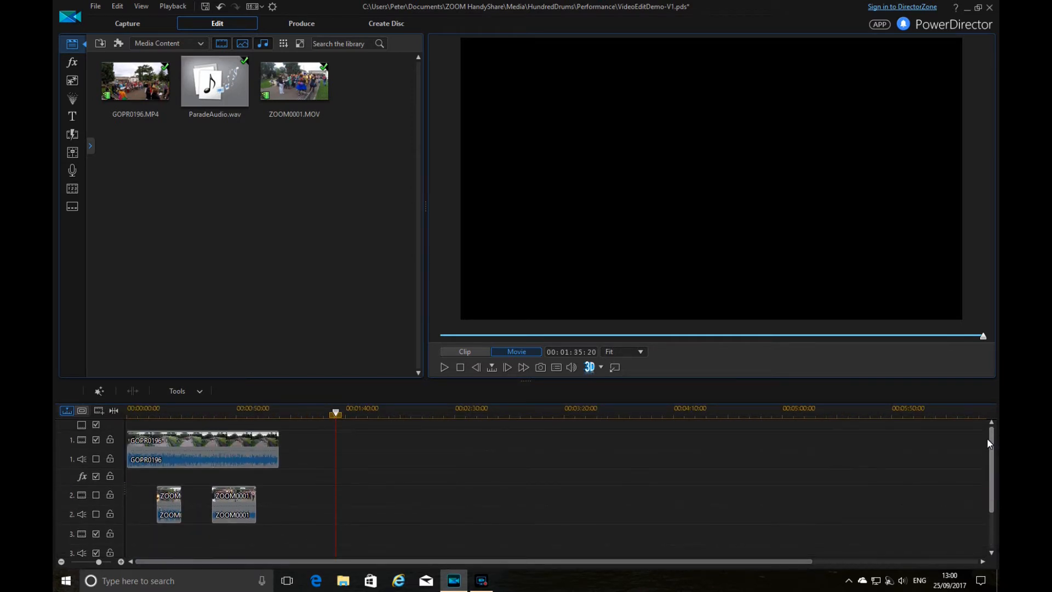
{"action": "left_click", "coordinate": [187, 412]}
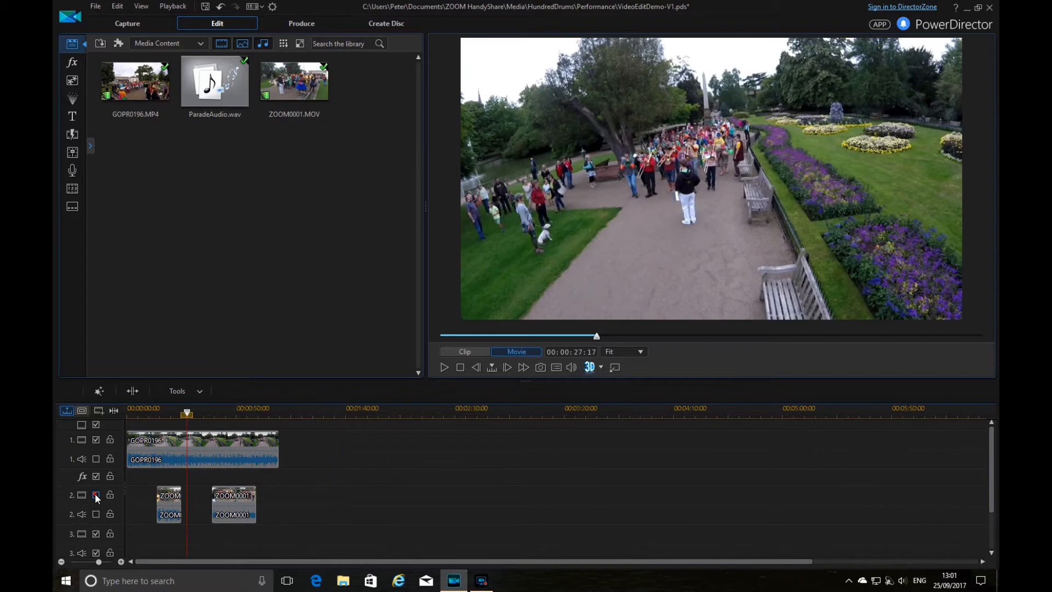
{"action": "left_click", "coordinate": [131, 420]}
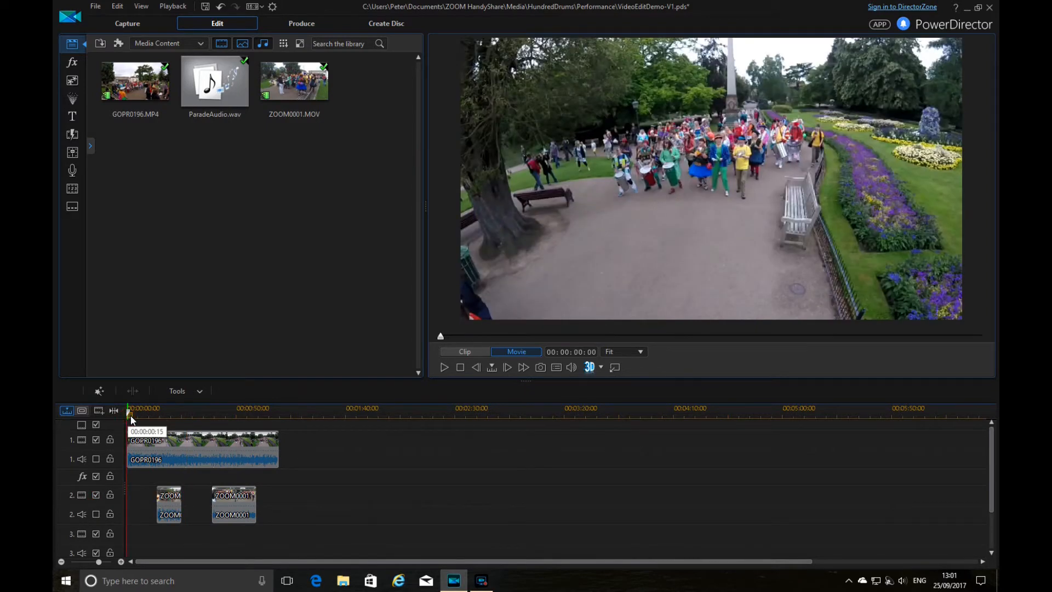
{"action": "key", "text": "space"}
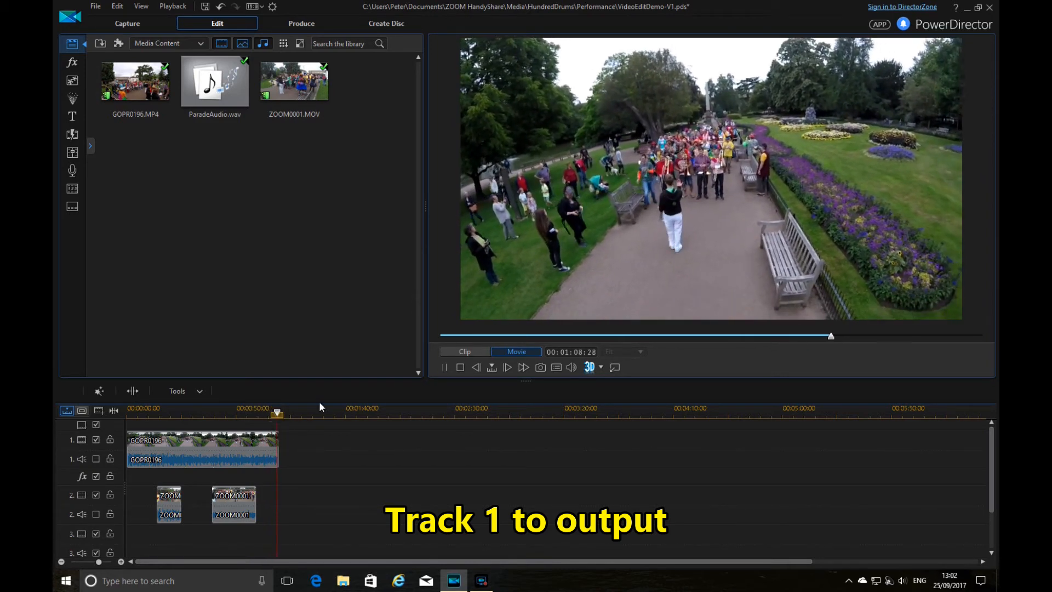
{"action": "left_click", "coordinate": [445, 367]}
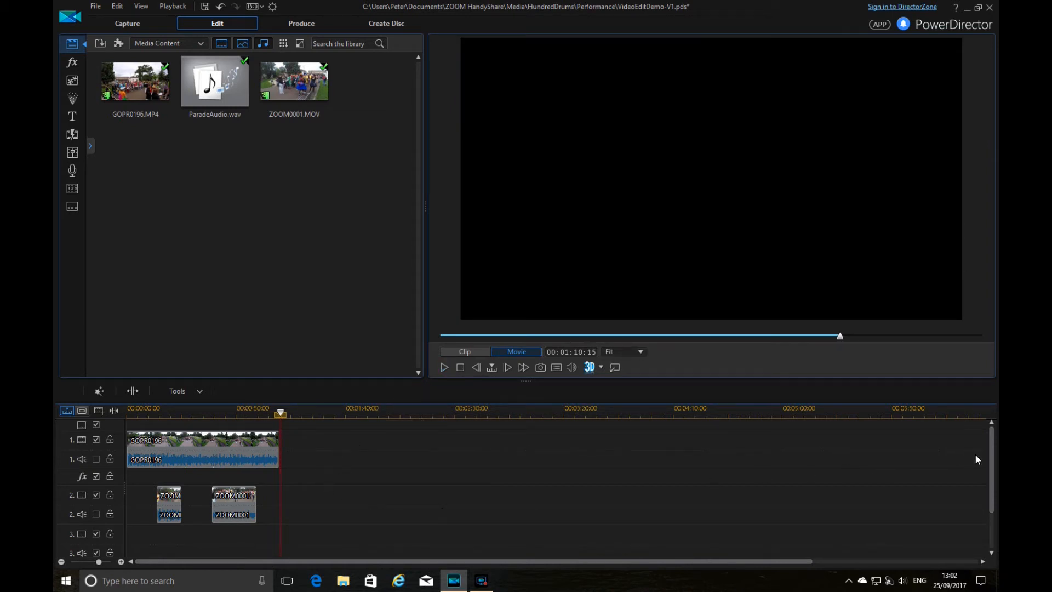
Enable fade-in and fade-out for the first ZOOM0001 clip on track 2 in the PiP Designer
{"action": "scroll", "coordinate": [981, 459], "scroll_direction": "down", "scroll_amount": 3}
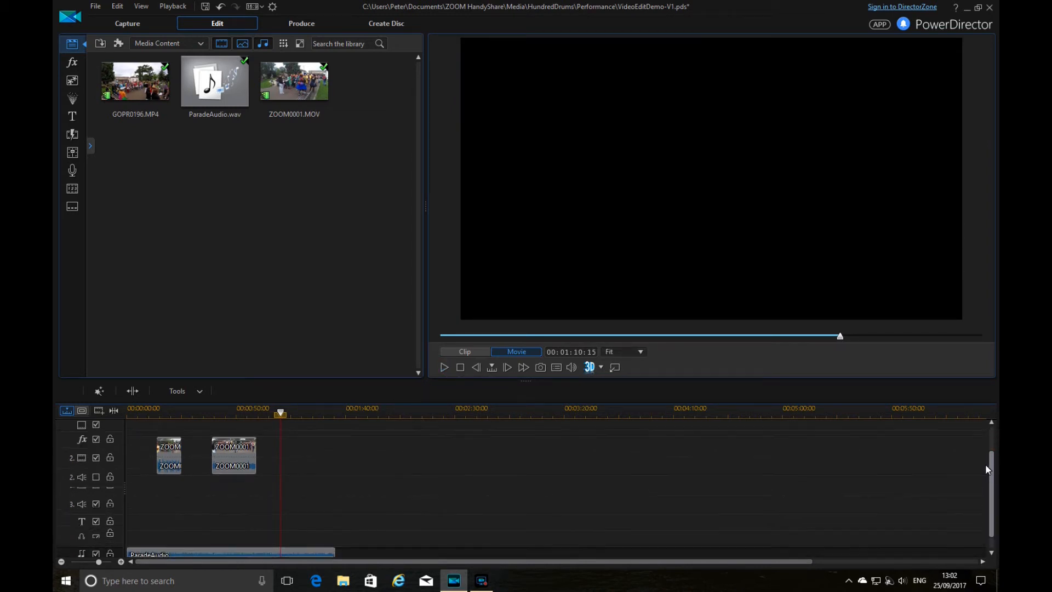
{"action": "scroll", "coordinate": [981, 449], "scroll_direction": "up", "scroll_amount": 3}
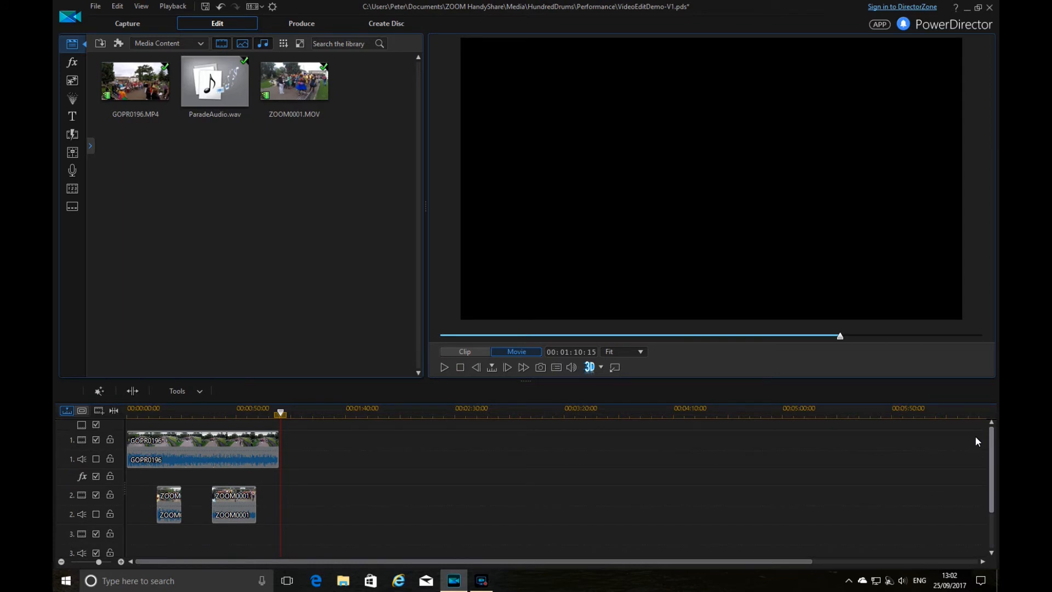
{"action": "left_click", "coordinate": [170, 499]}
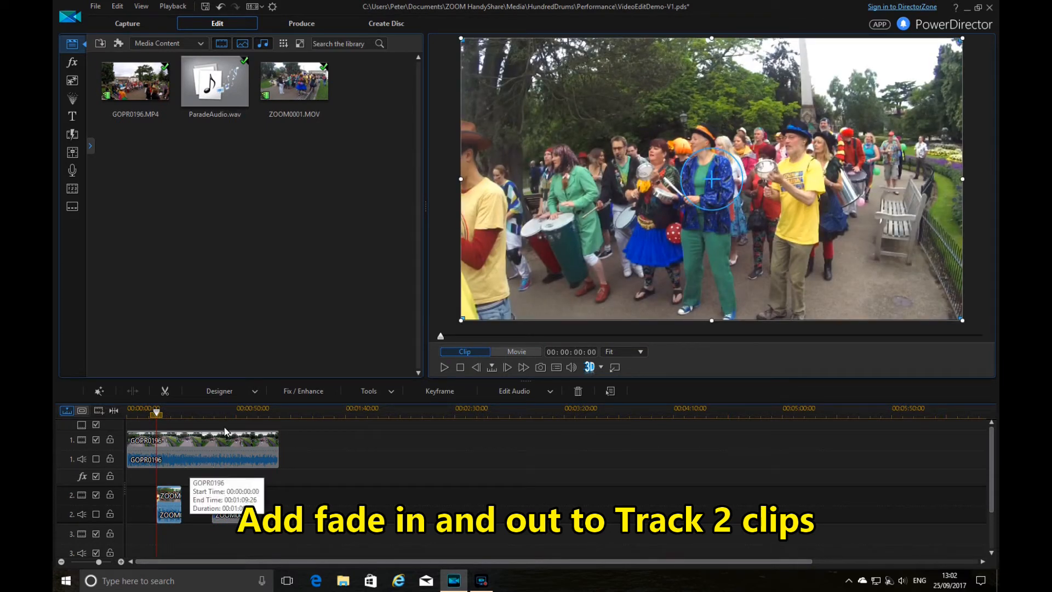
{"action": "left_click", "coordinate": [254, 391]}
{"action": "left_click", "coordinate": [240, 410]}
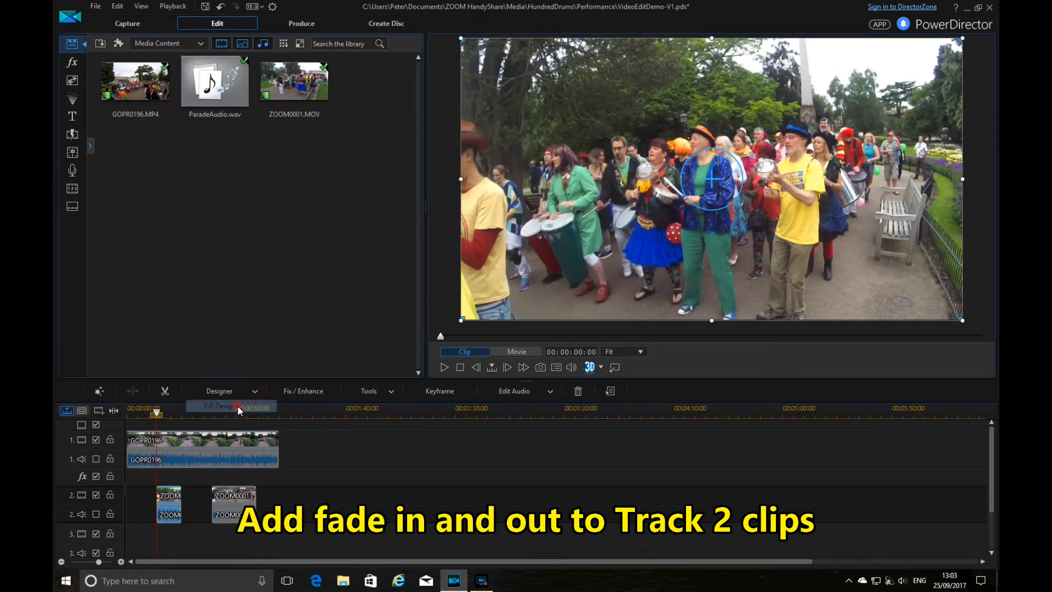
{"action": "scroll", "coordinate": [649, 297], "scroll_direction": "down", "scroll_amount": 10}
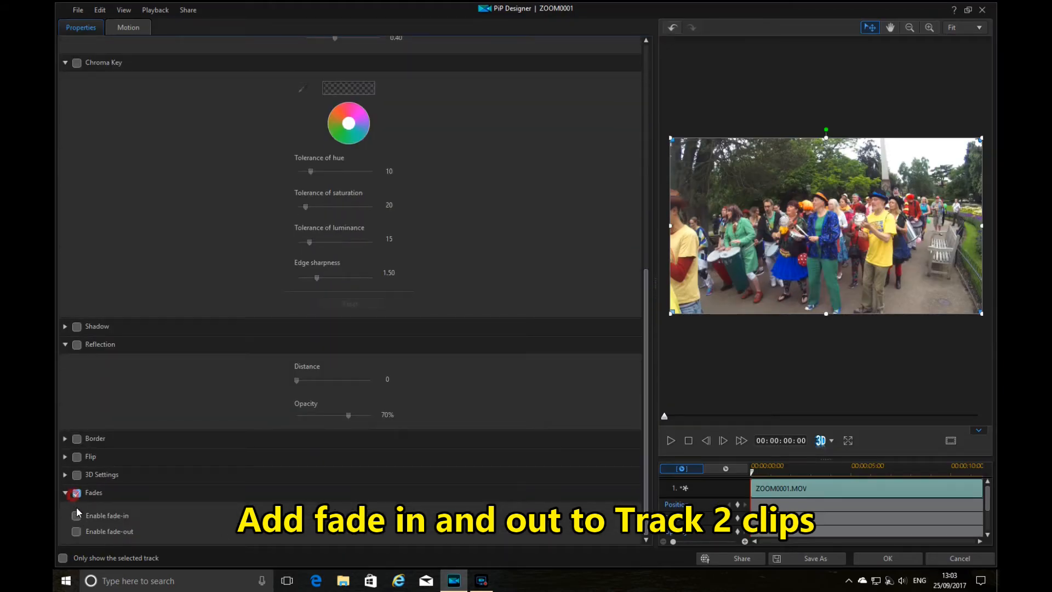
{"action": "left_click", "coordinate": [77, 515]}
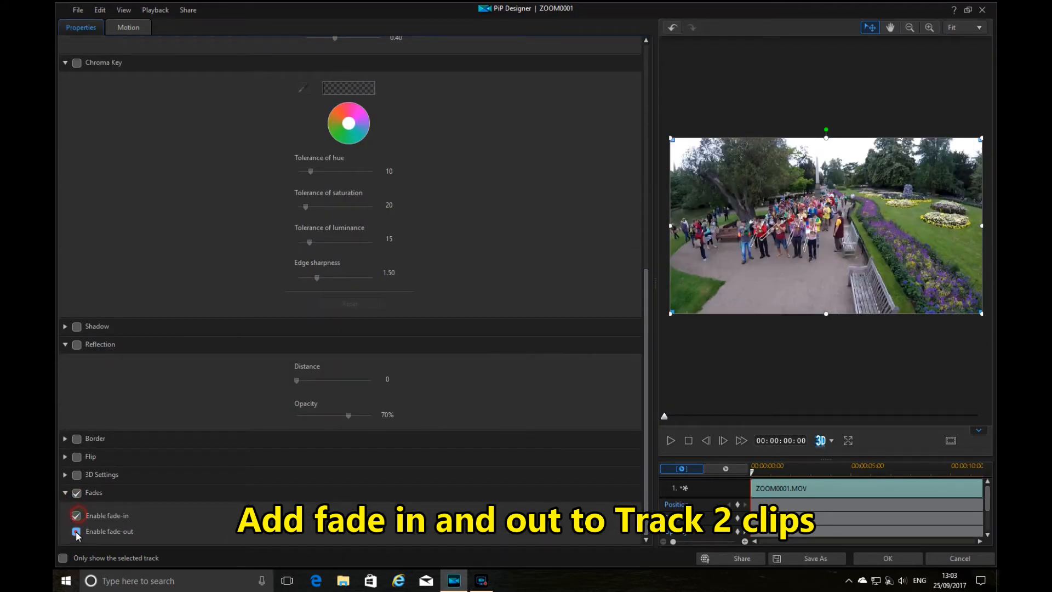
{"action": "left_click", "coordinate": [903, 563]}
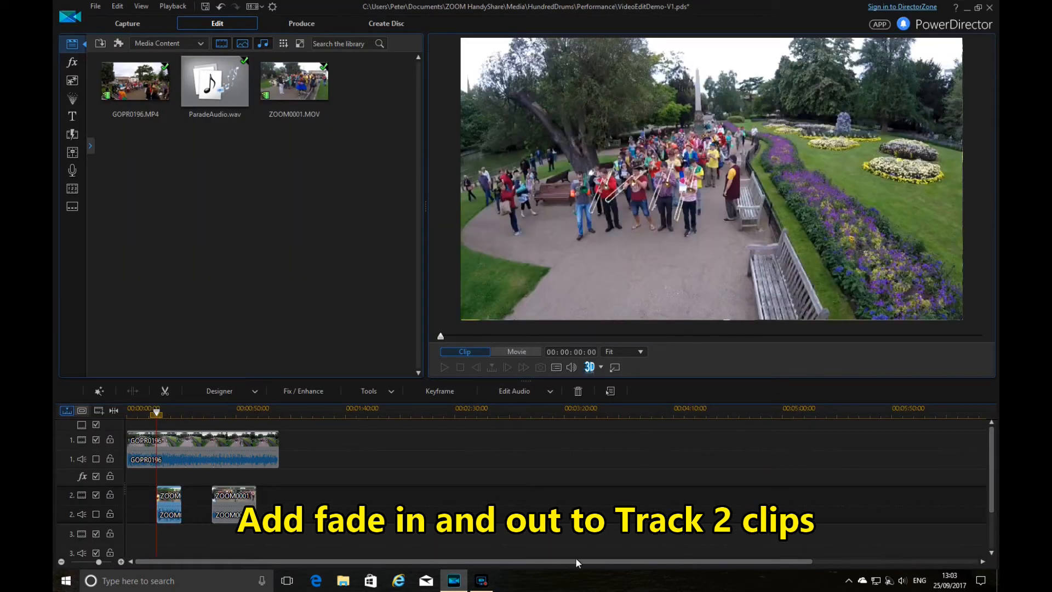
Enable fade-in and fade-out for the second ZOOM0001 clip on track 2
{"action": "double_click", "coordinate": [222, 514]}
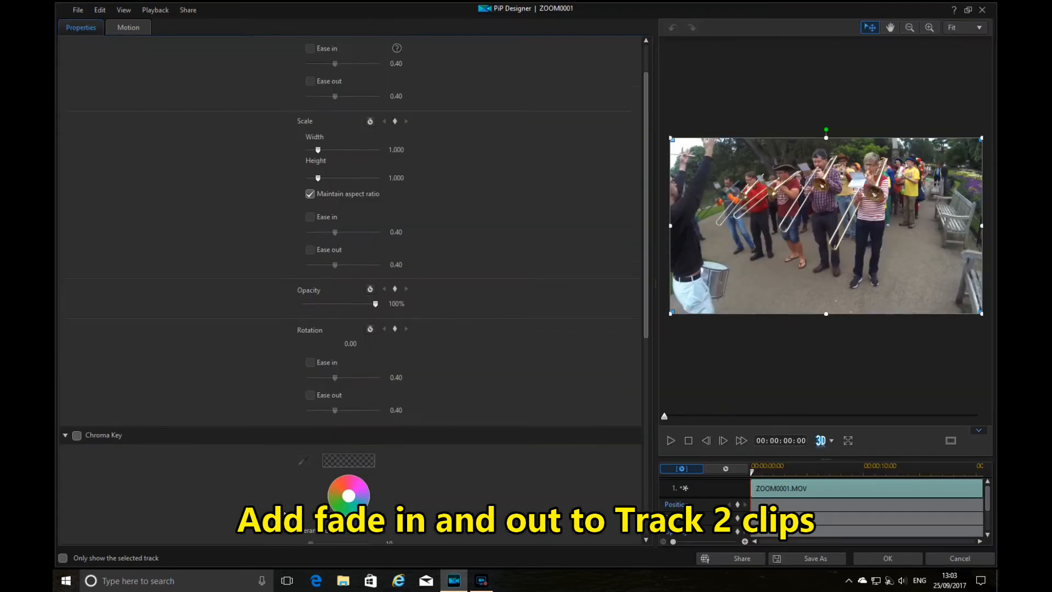
{"action": "scroll", "coordinate": [284, 513], "scroll_direction": "down", "scroll_amount": 10}
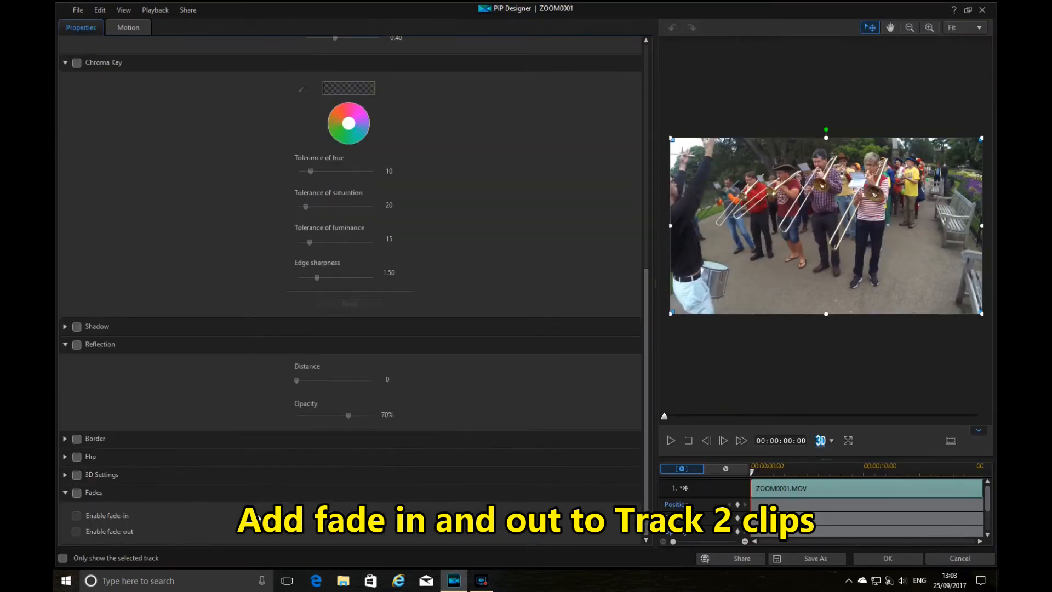
{"action": "left_click", "coordinate": [76, 518]}
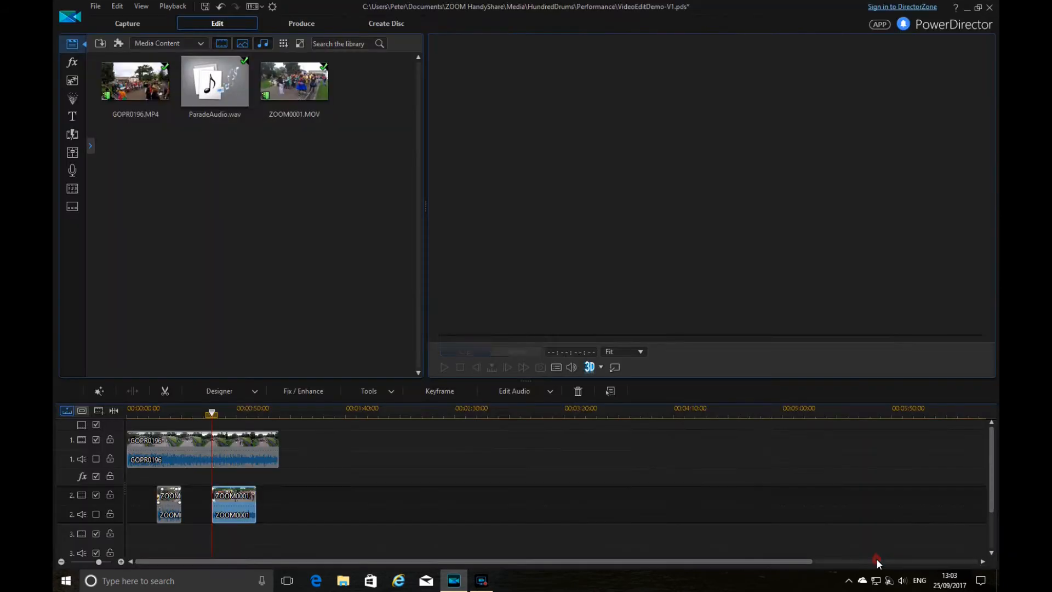
{"action": "left_click", "coordinate": [877, 558]}
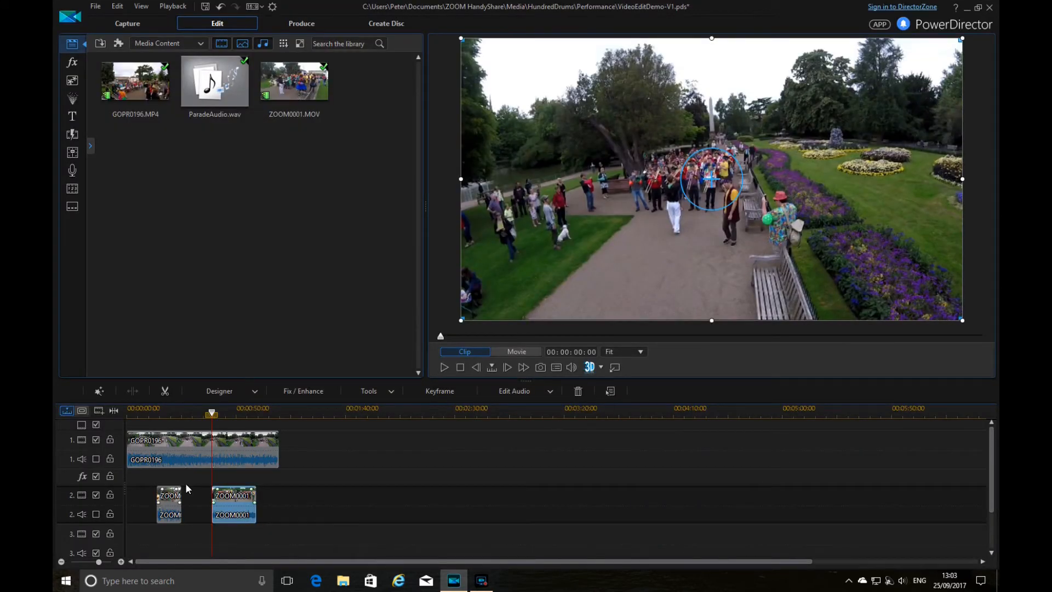
Play the movie from 00:00:10:17 until just past the first track 2 clip to check its fades
{"action": "left_click", "coordinate": [149, 412]}
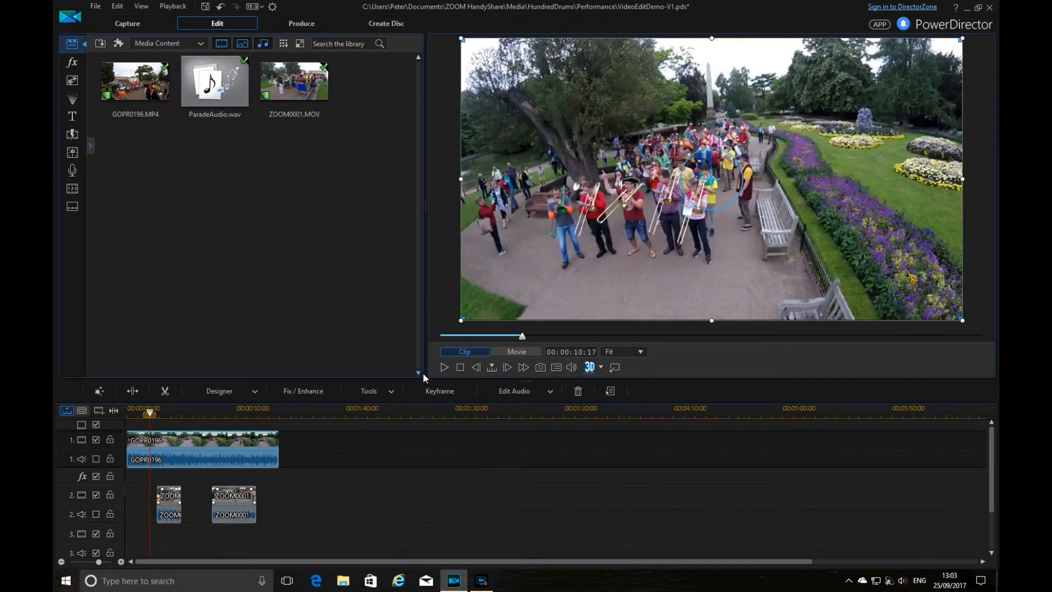
{"action": "left_click", "coordinate": [443, 367]}
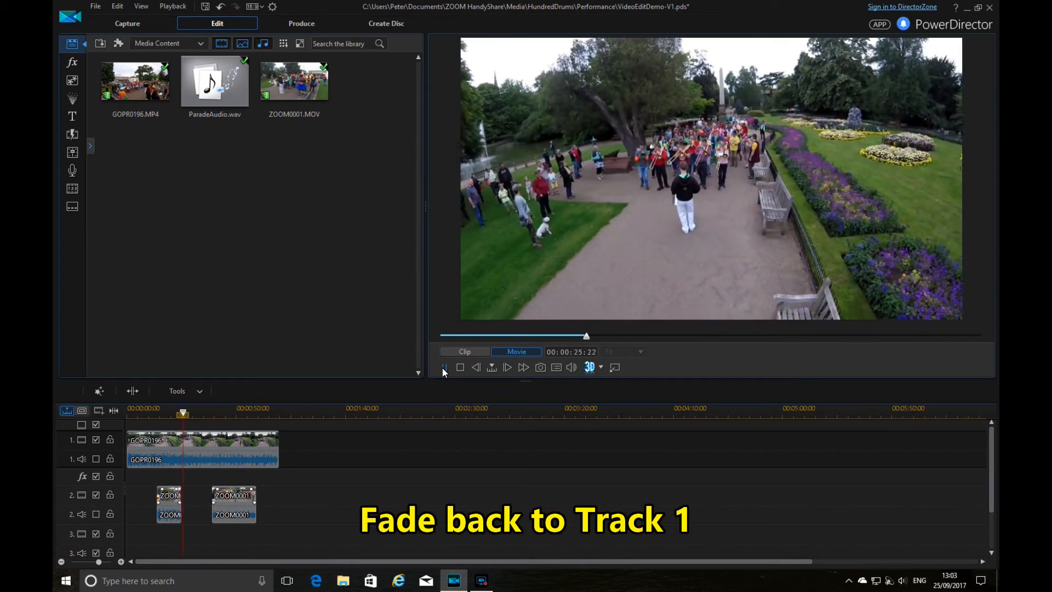
{"action": "left_click", "coordinate": [442, 367]}
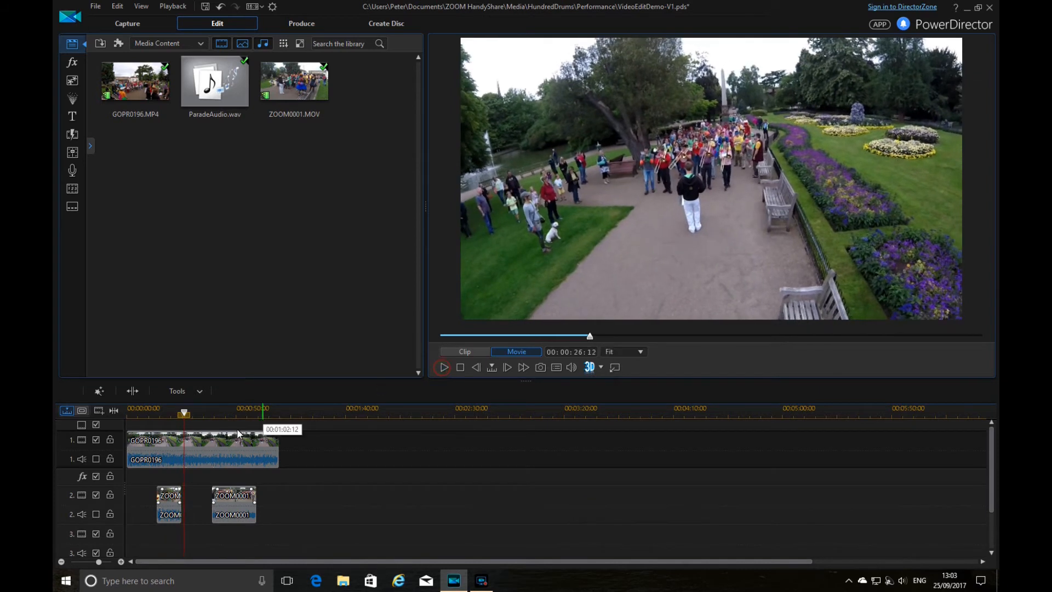
Enable fade-in and fade-out for the main camera clip GOPR0196 on track 1
{"action": "left_click", "coordinate": [137, 440]}
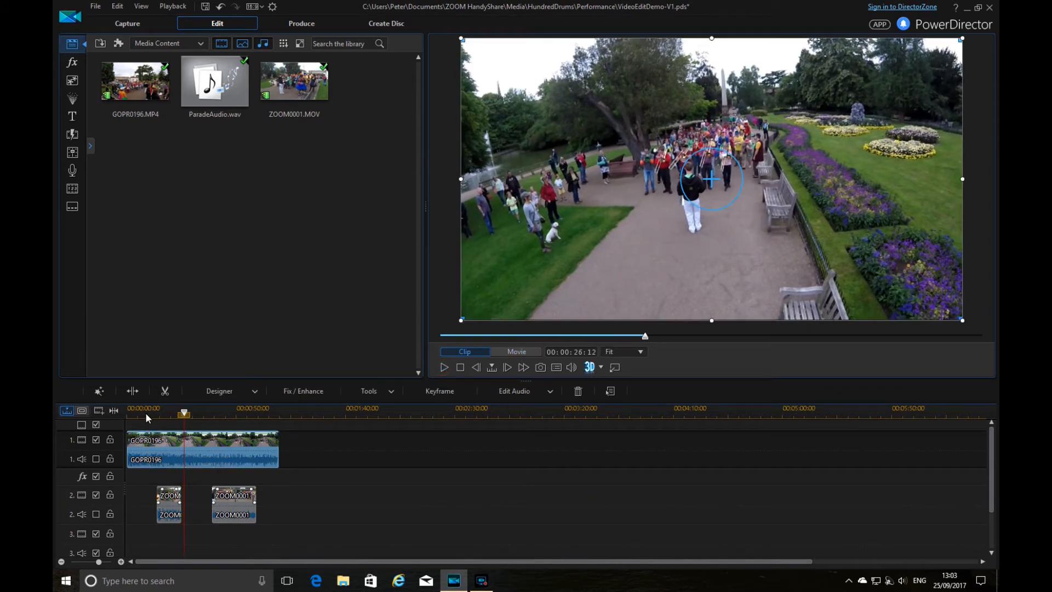
{"action": "double_click", "coordinate": [143, 440]}
{"action": "scroll", "coordinate": [249, 487], "scroll_direction": "down", "scroll_amount": 10}
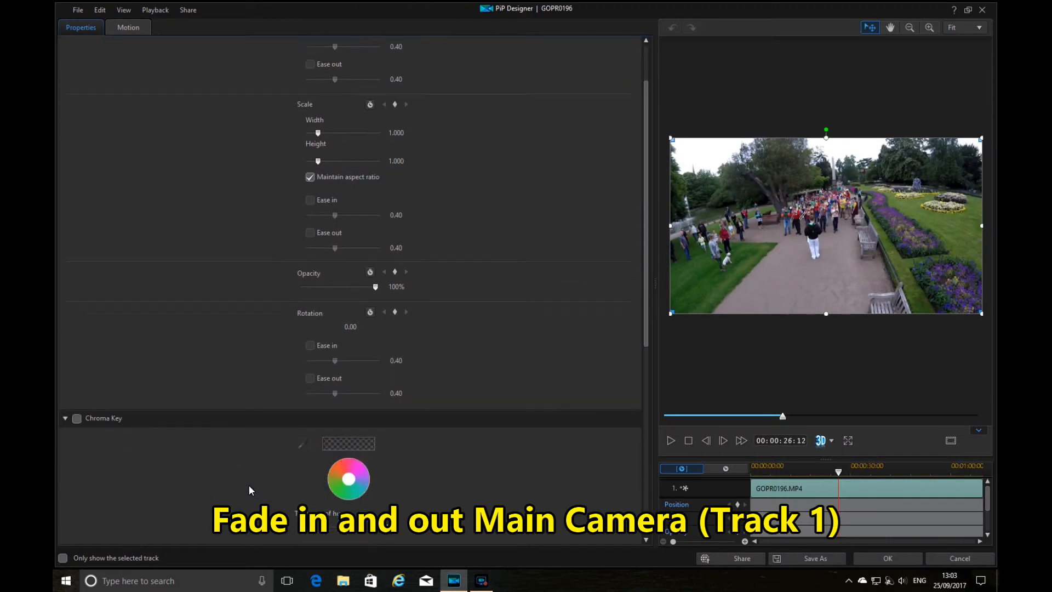
{"action": "scroll", "coordinate": [198, 496], "scroll_direction": "down", "scroll_amount": 2}
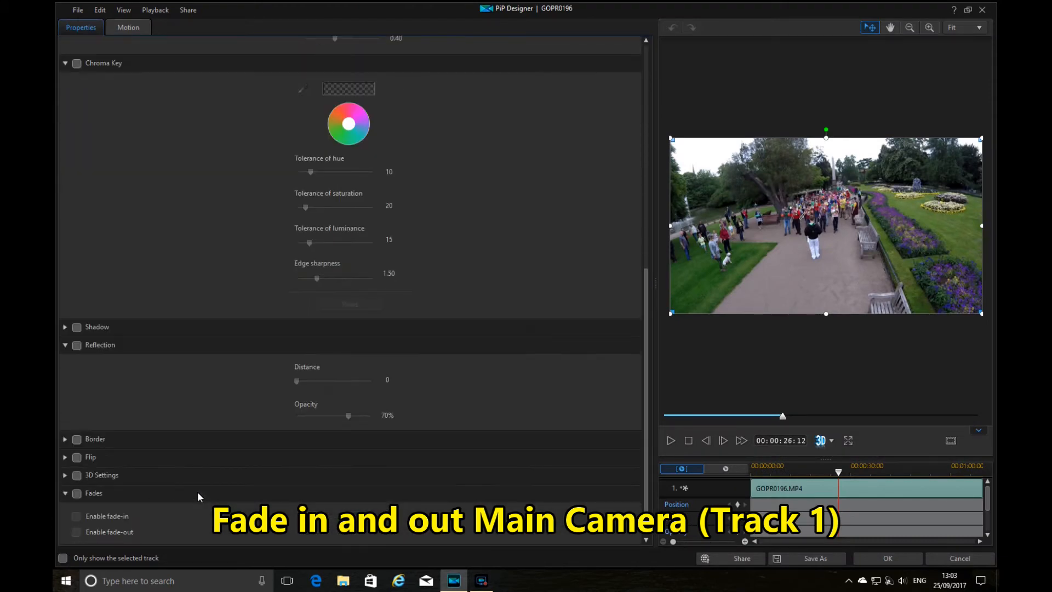
{"action": "left_click", "coordinate": [77, 492]}
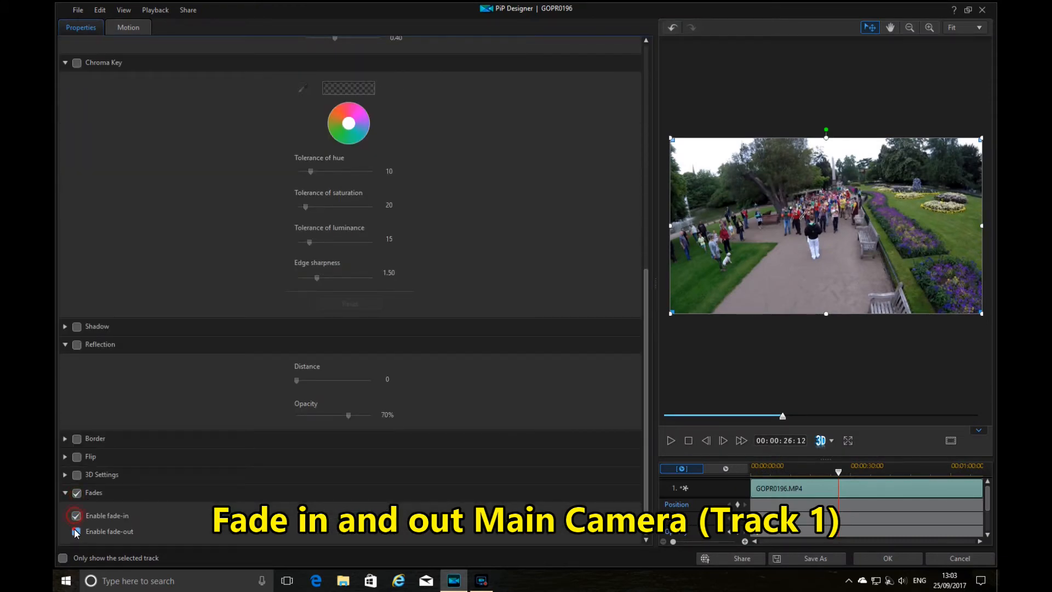
{"action": "left_click", "coordinate": [865, 558]}
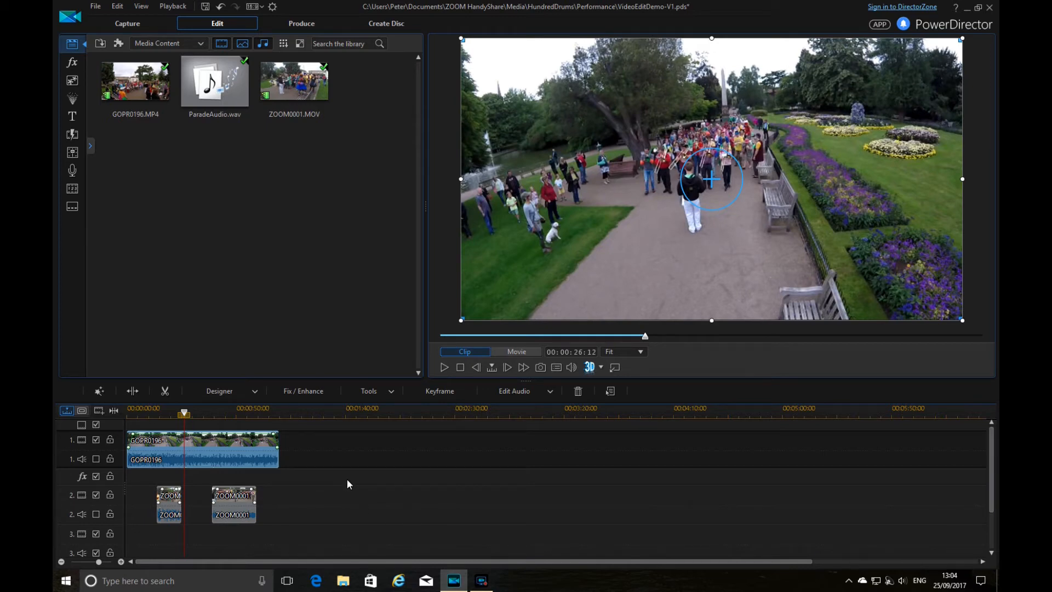
Play the first seconds of the movie from the start to check the opening fade-in of the picture
{"action": "key", "text": "Home"}
{"action": "key", "text": "space"}
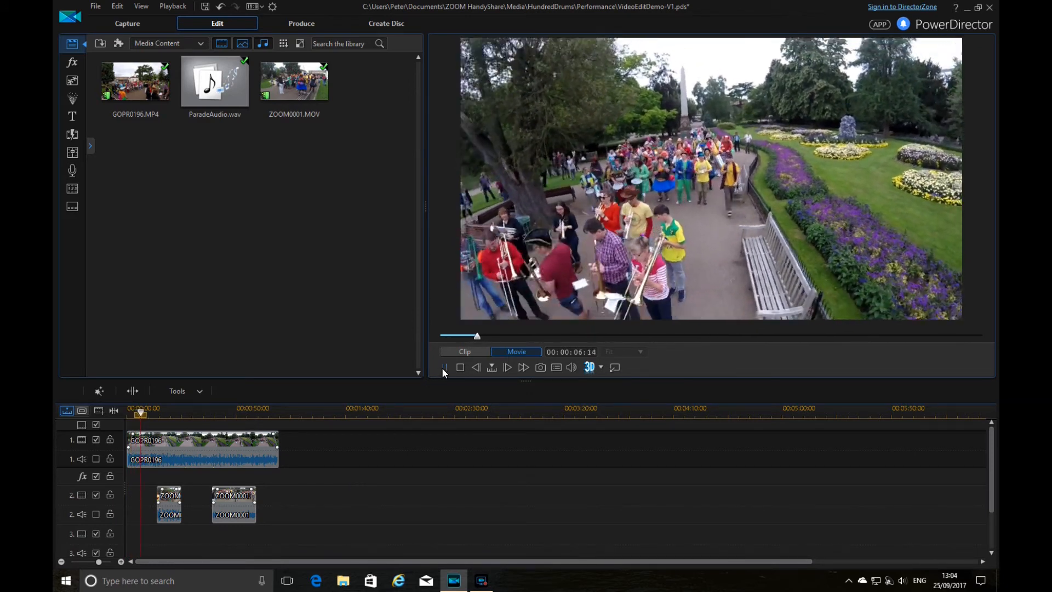
{"action": "left_click", "coordinate": [443, 369]}
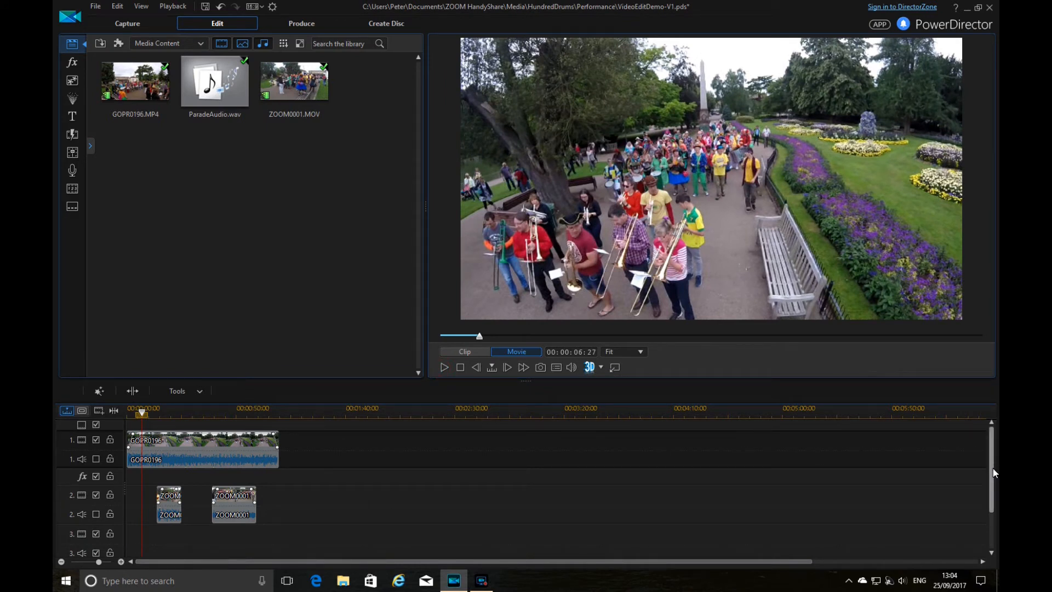
Fade in the ParadeAudio music track from its beginning to 00:00:01:14 with the audio mixer
{"action": "left_click_drag", "start_coordinate": [991, 477], "coordinate": [988, 524]}
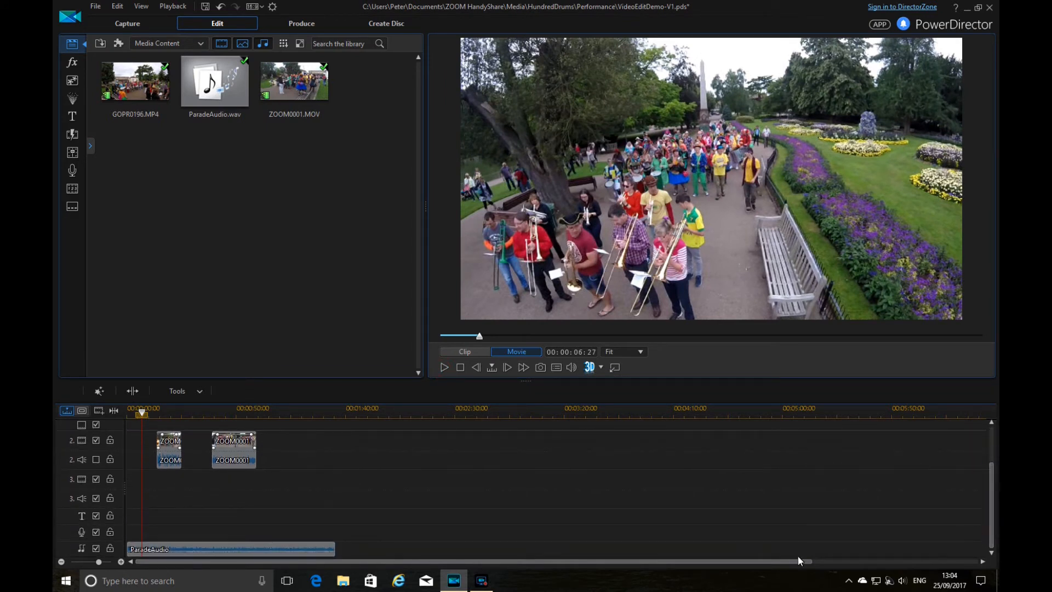
{"action": "left_click", "coordinate": [179, 544]}
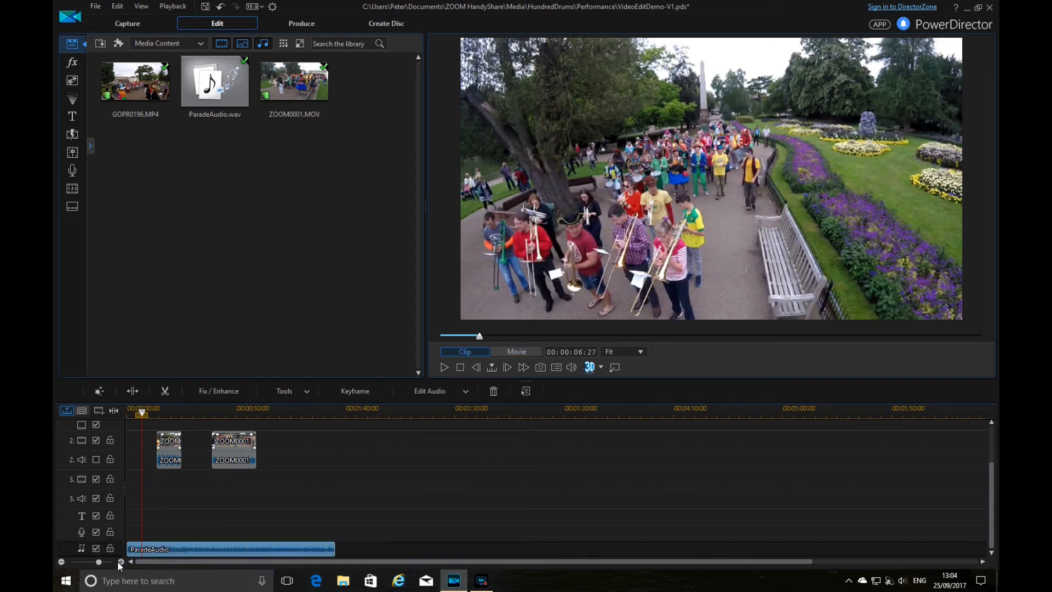
{"action": "left_click", "coordinate": [118, 561]}
{"action": "left_click", "coordinate": [120, 561]}
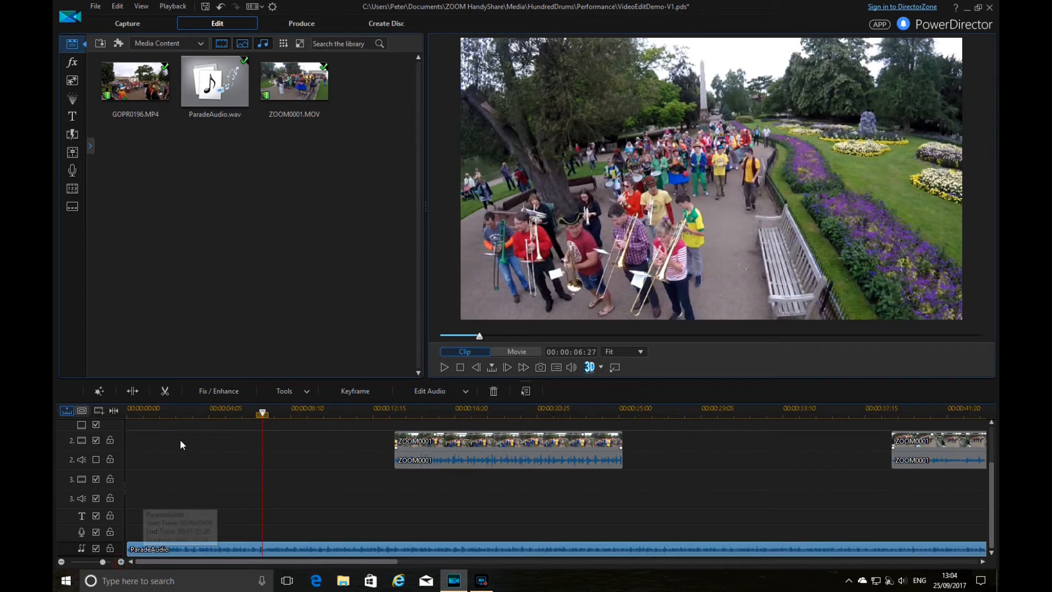
{"action": "left_click", "coordinate": [174, 417]}
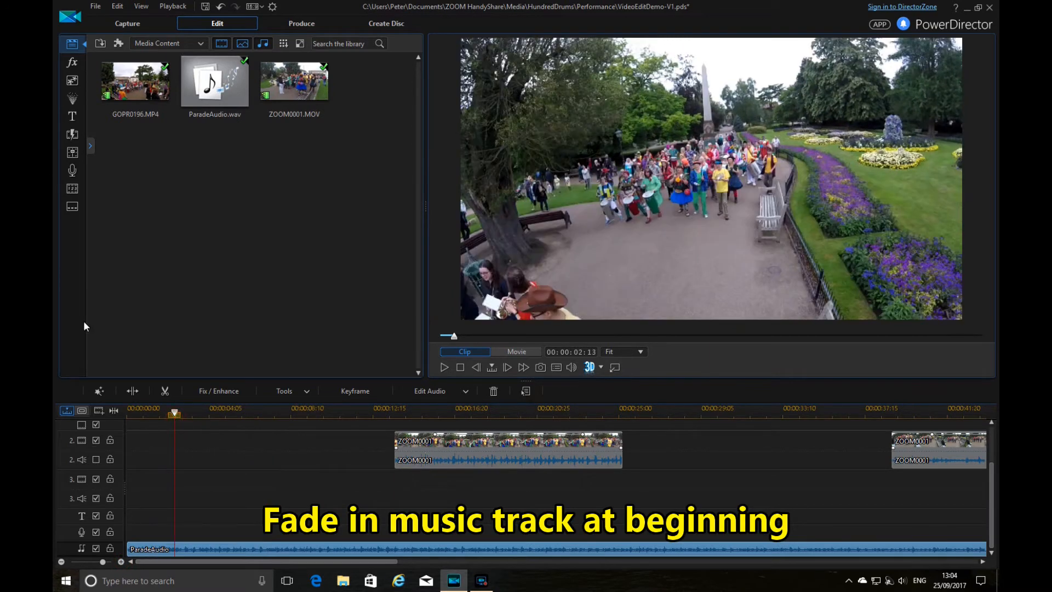
{"action": "left_click", "coordinate": [73, 152]}
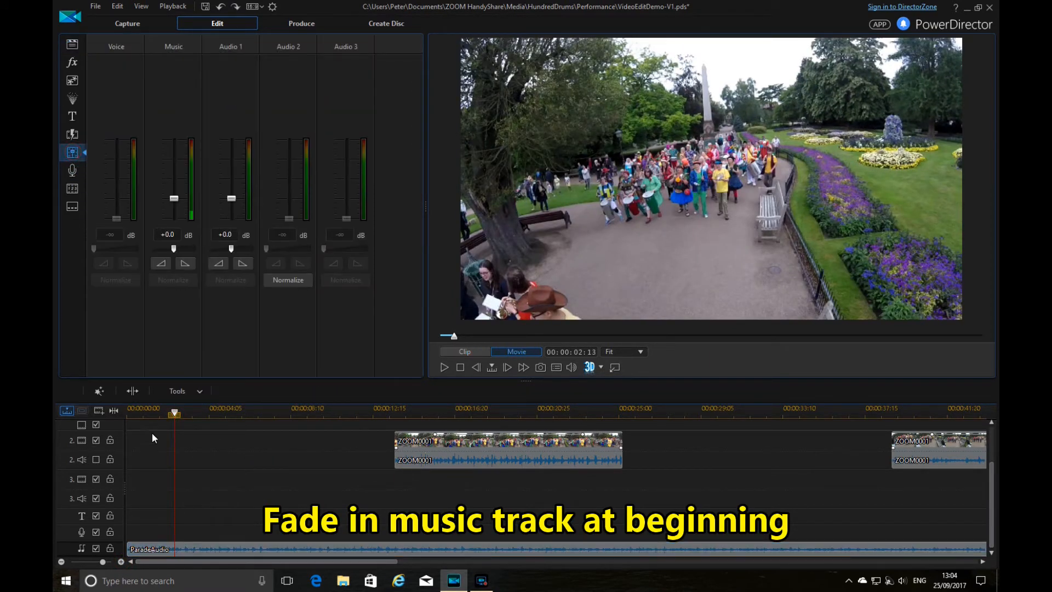
{"action": "left_click", "coordinate": [156, 414]}
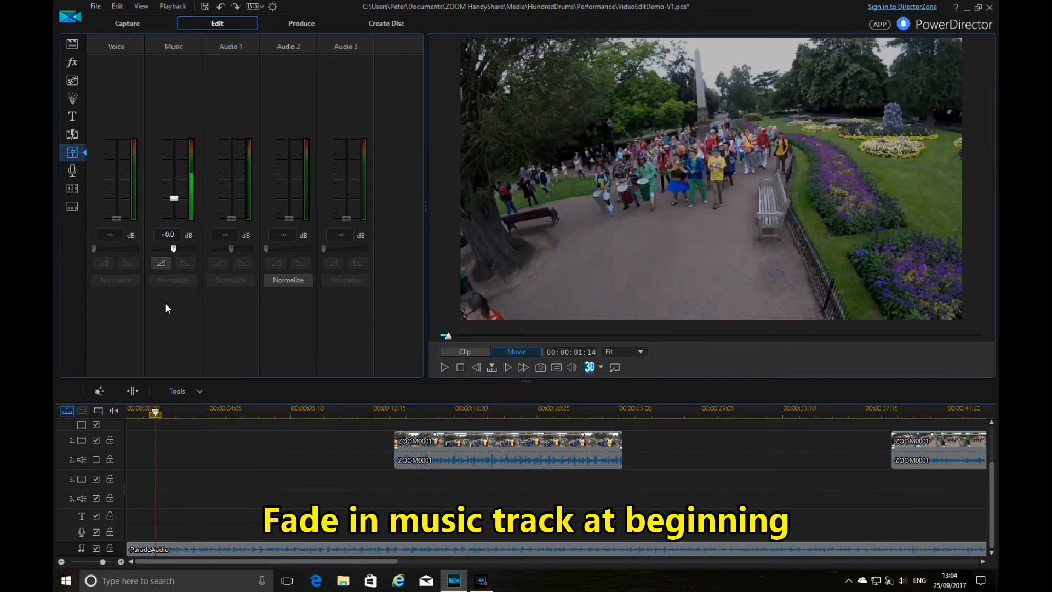
{"action": "left_click", "coordinate": [160, 263]}
Play the opening seconds of the movie to check the music fade-in
{"action": "key", "text": "Home"}
{"action": "key", "text": "space"}
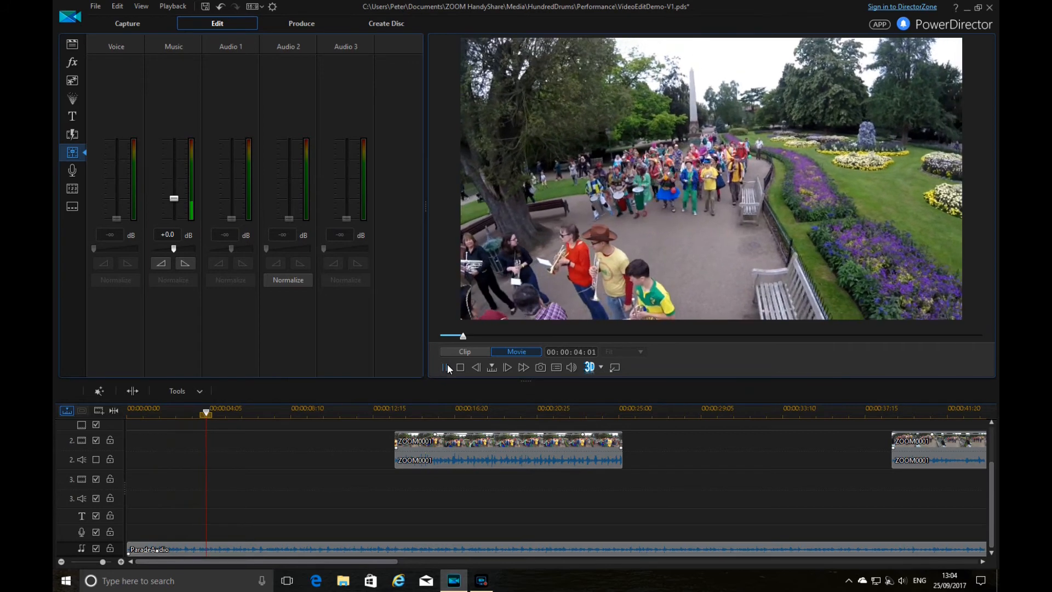
{"action": "left_click", "coordinate": [446, 366]}
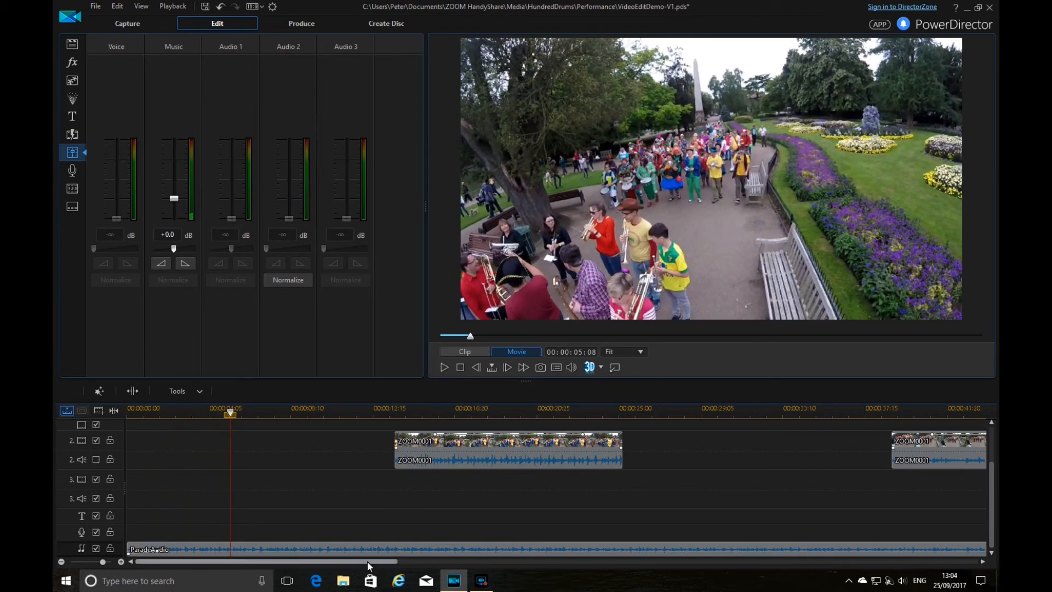
Split ParadeAudio at 00:01:16:23, a few seconds after the pictures end, and remove the part after it
{"action": "key", "text": "End"}
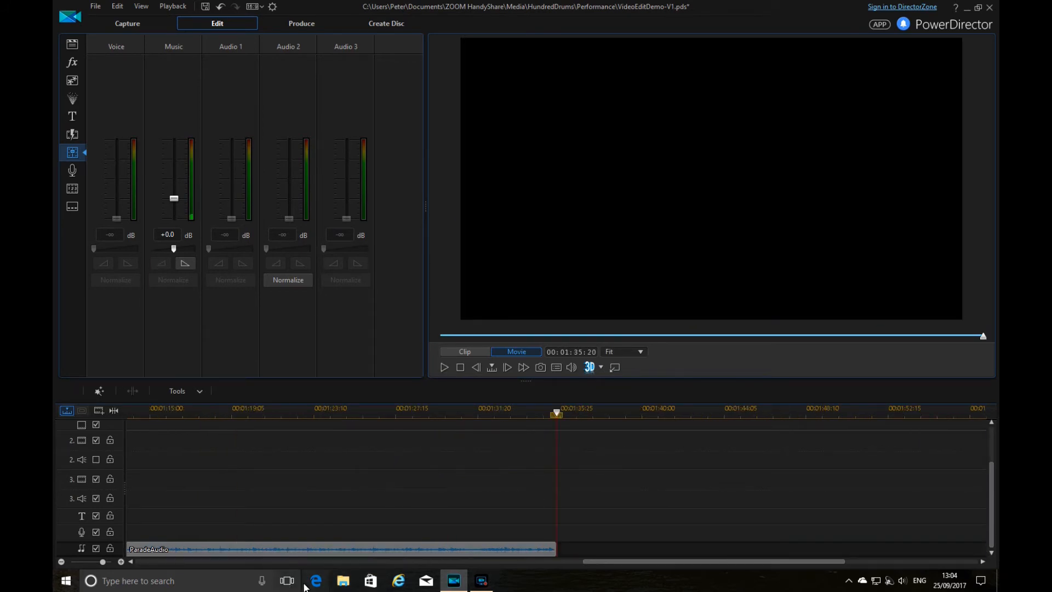
{"action": "left_click_drag", "start_coordinate": [589, 562], "coordinate": [439, 565]}
{"action": "left_click_drag", "start_coordinate": [499, 415], "coordinate": [673, 415]}
{"action": "left_click", "coordinate": [706, 549]}
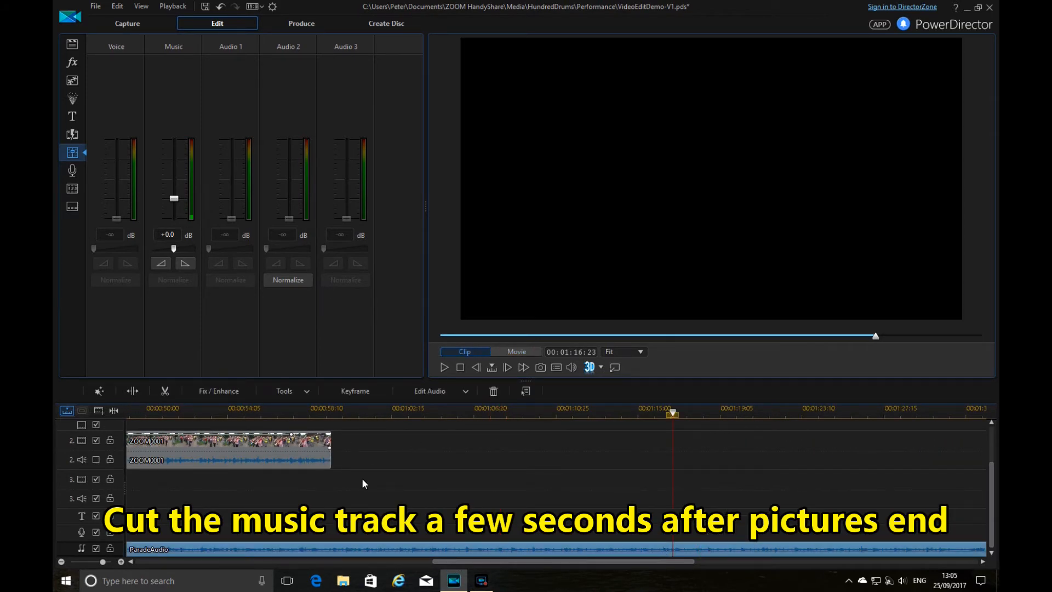
{"action": "left_click", "coordinate": [131, 391]}
{"action": "left_click", "coordinate": [711, 548]}
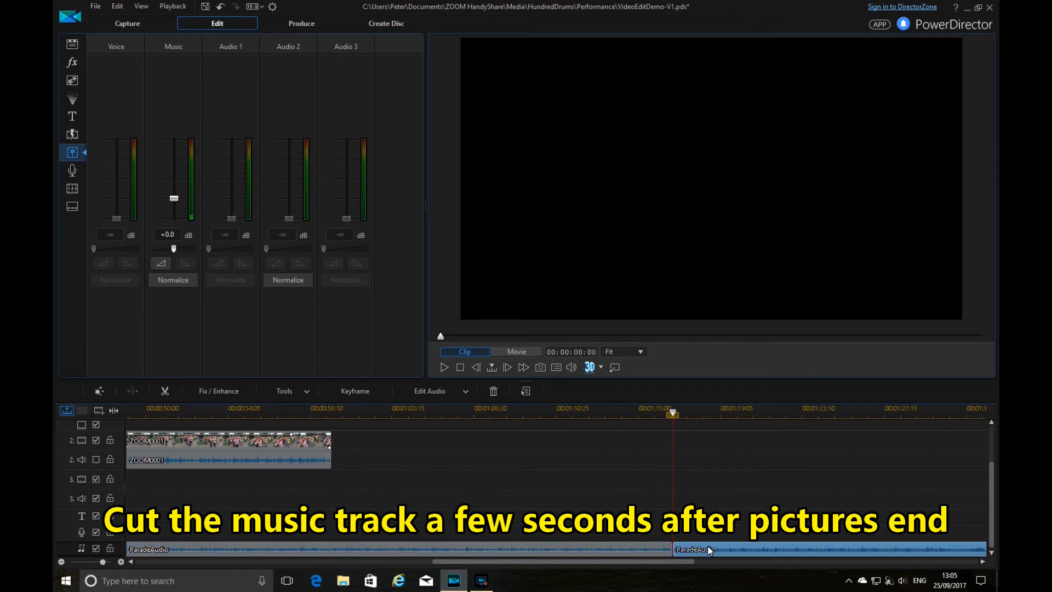
{"action": "key", "text": "Delete"}
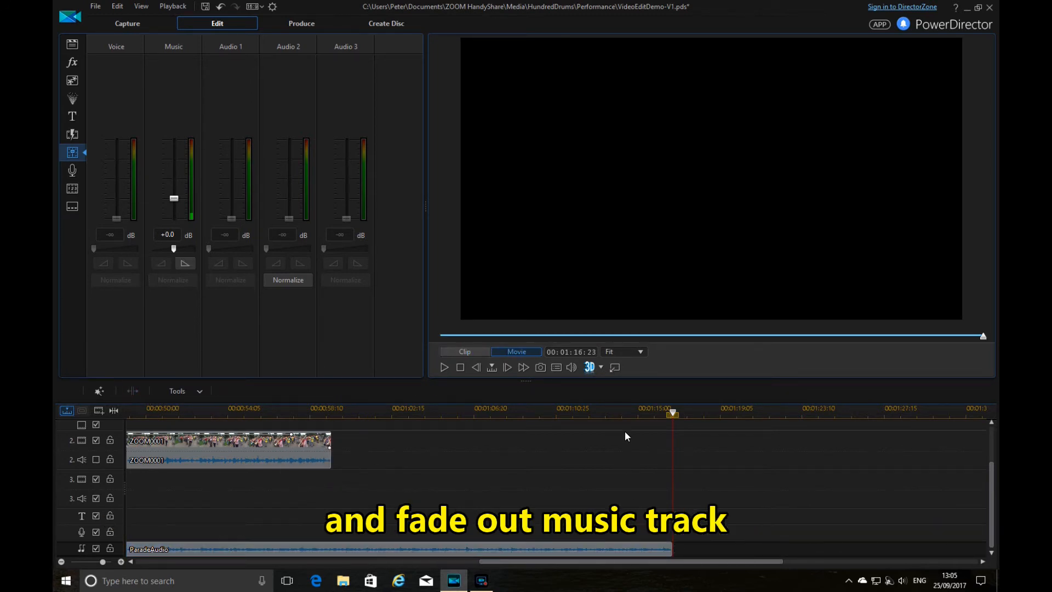
Fade out the ParadeAudio music track from 00:01:14:03 to its end and play the closing seconds to check it
{"action": "left_click", "coordinate": [620, 413]}
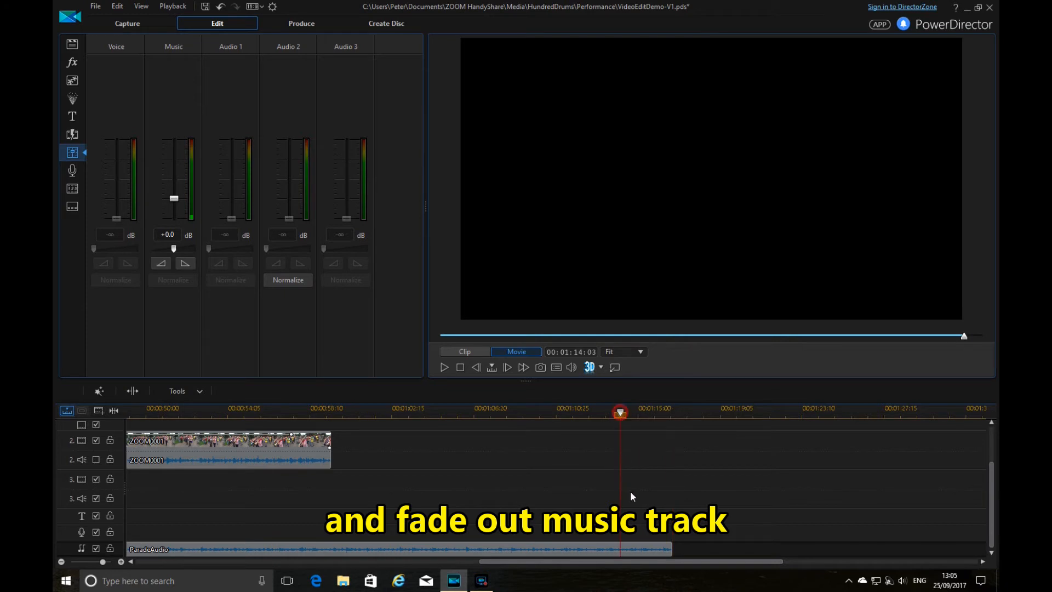
{"action": "left_click", "coordinate": [643, 545]}
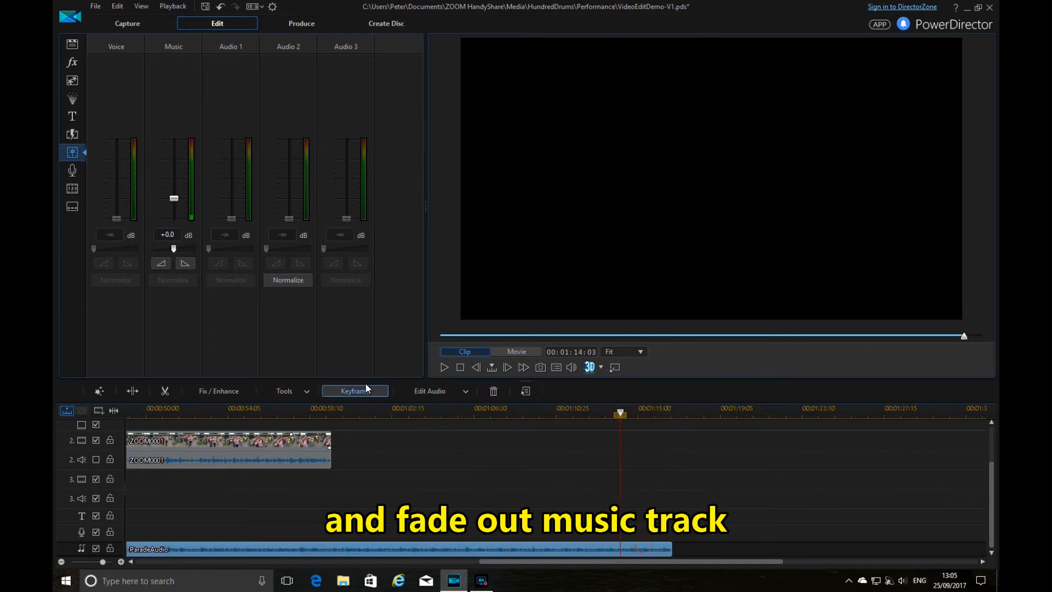
{"action": "left_click", "coordinate": [183, 262]}
{"action": "left_click_drag", "start_coordinate": [657, 554], "coordinate": [667, 558]}
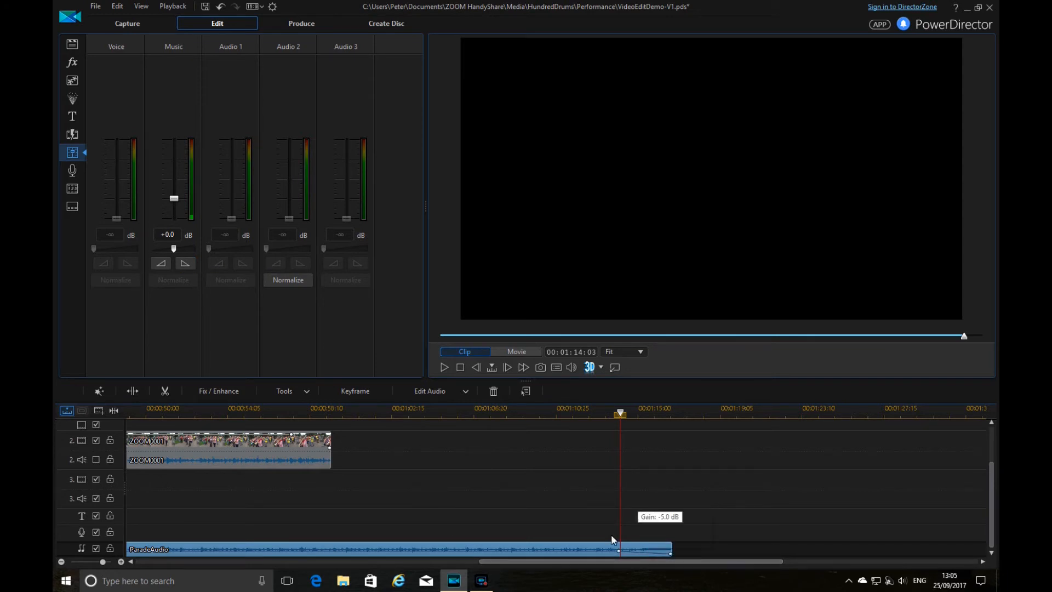
{"action": "left_click", "coordinate": [522, 415]}
{"action": "left_click", "coordinate": [445, 367]}
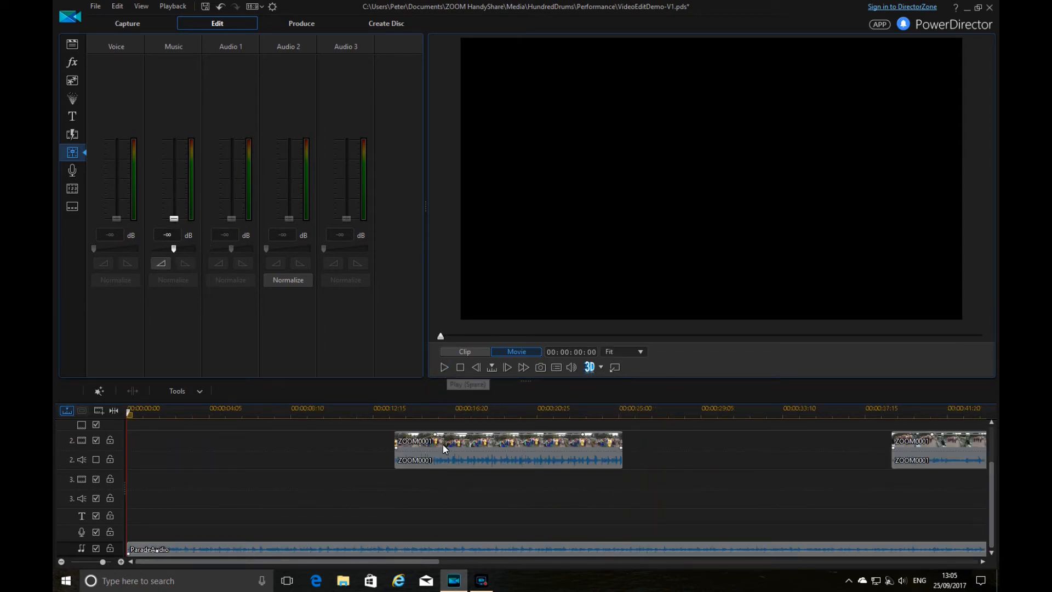
Place a Default title on the title track at the very start of the movie and open it for editing
{"action": "left_click", "coordinate": [70, 120]}
{"action": "left_click_drag", "start_coordinate": [332, 163], "coordinate": [129, 527]}
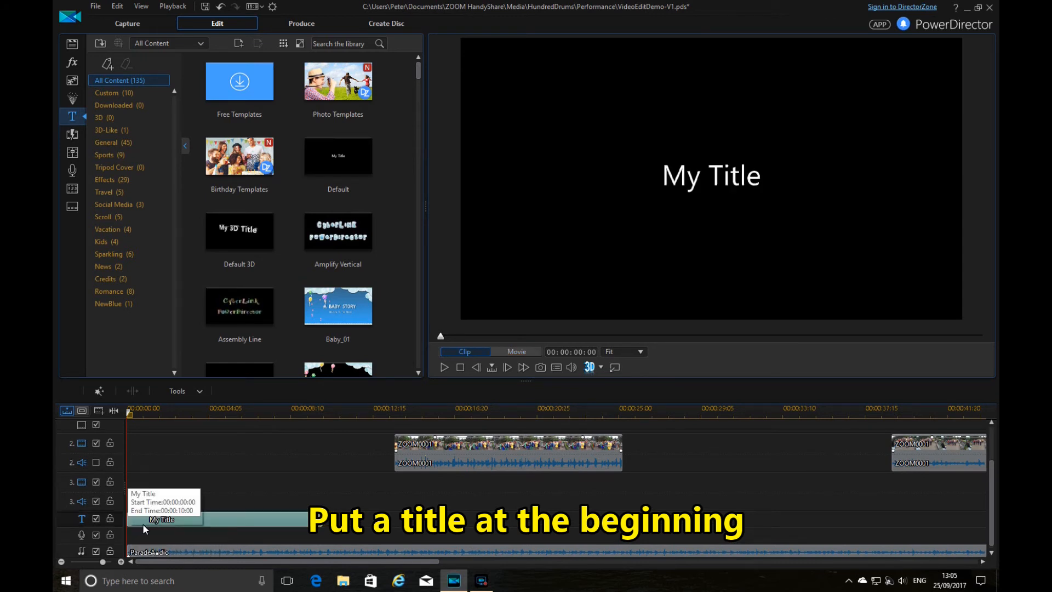
{"action": "right_click", "coordinate": [215, 518]}
{"action": "left_click", "coordinate": [251, 473]}
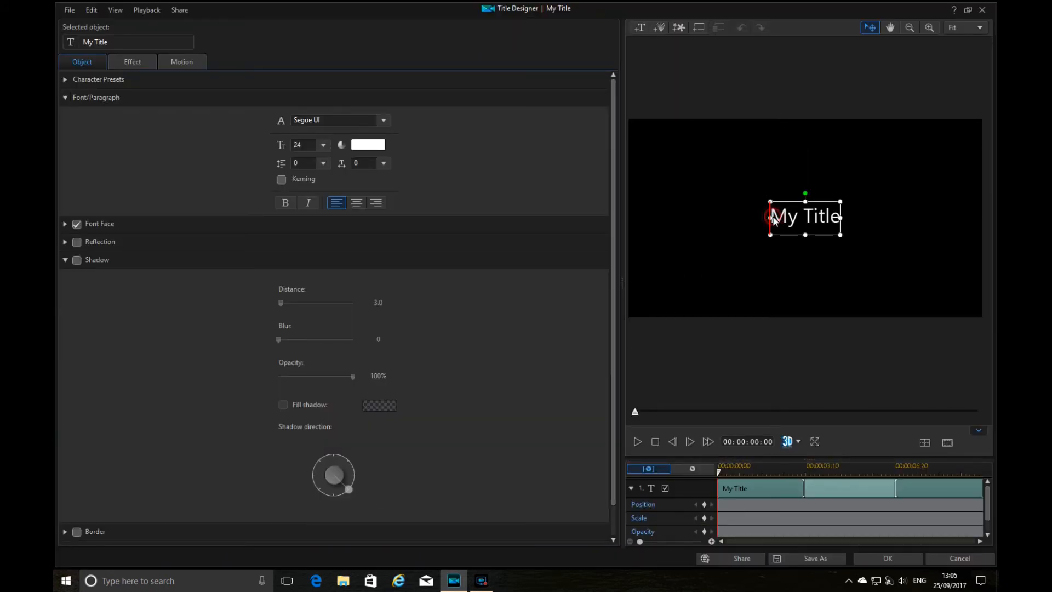
Replace the opening title's text with "This is the beginning" in bold italic red and shift it slightly up and left
{"action": "type", "text": "This is the "}
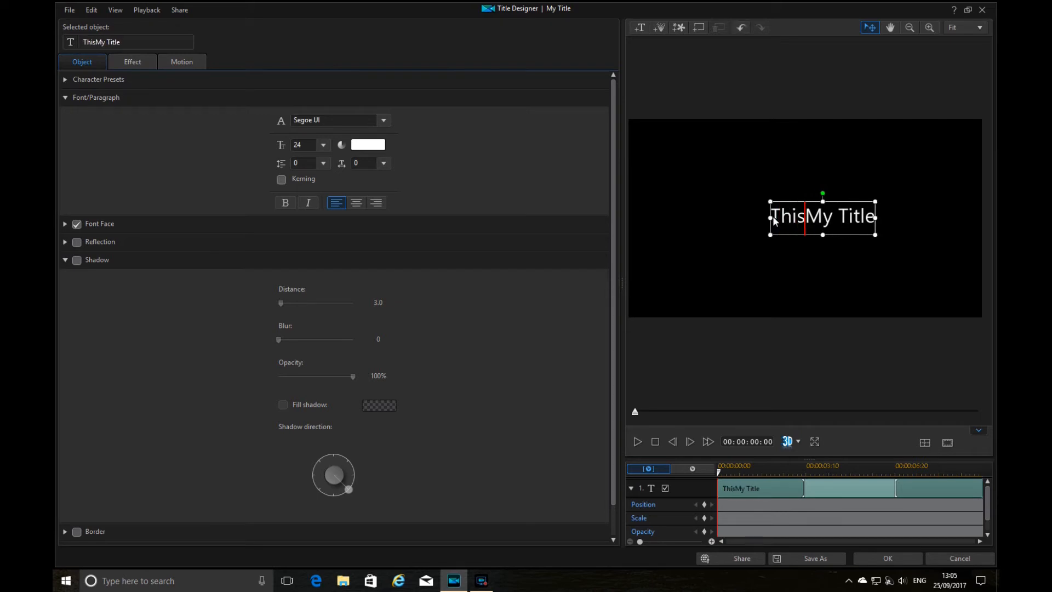
{"action": "type", "text": "beginning"}
{"action": "key", "text": "Delete"}
{"action": "key", "text": "Delete"}
{"action": "key", "text": "Delete"}
{"action": "key", "text": "Delete"}
{"action": "key", "text": "Delete"}
{"action": "key", "text": "Delete"}
{"action": "key", "text": "Delete"}
{"action": "key", "text": "Delete"}
{"action": "left_click_drag", "start_coordinate": [836, 203], "coordinate": [807, 195]}
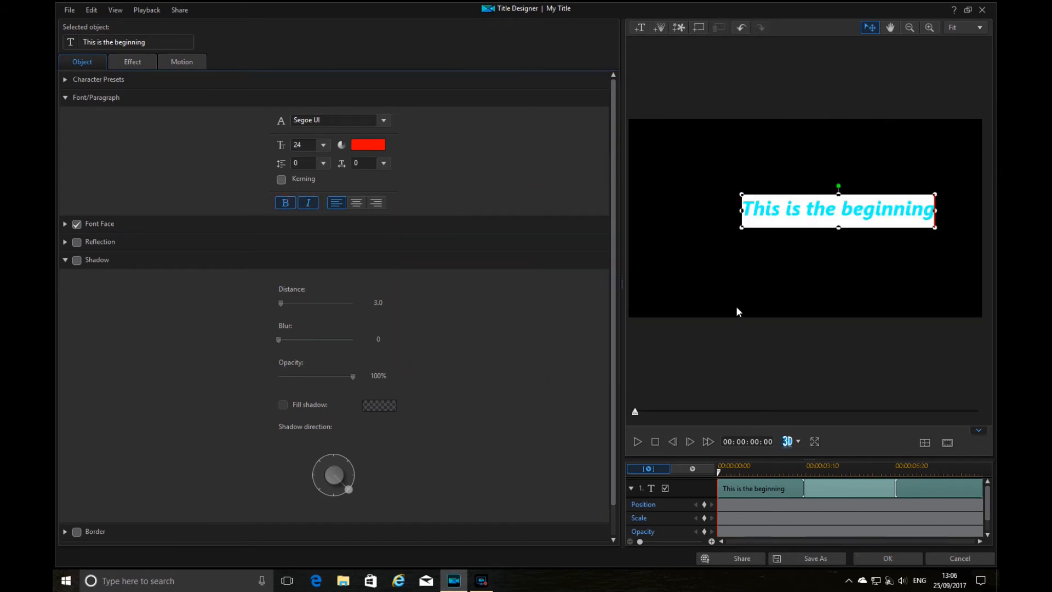
{"action": "left_click", "coordinate": [888, 558]}
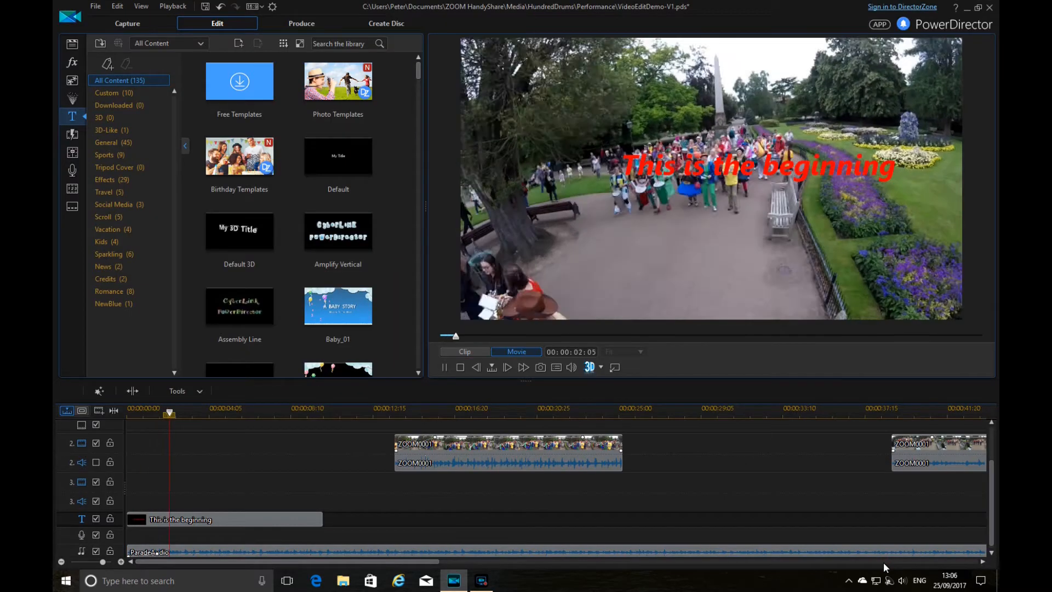
Preview the opening title over the footage and give its text a filled black shadow at distance 2.0
{"action": "left_click", "coordinate": [442, 366]}
{"action": "right_click", "coordinate": [206, 519]}
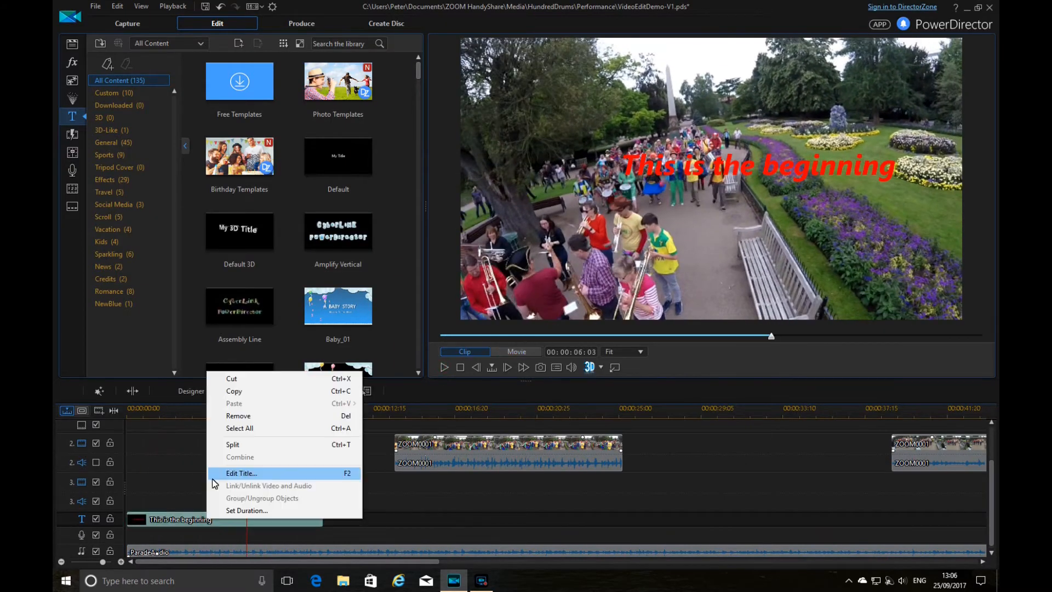
{"action": "left_click", "coordinate": [212, 478]}
{"action": "left_click", "coordinate": [394, 302]}
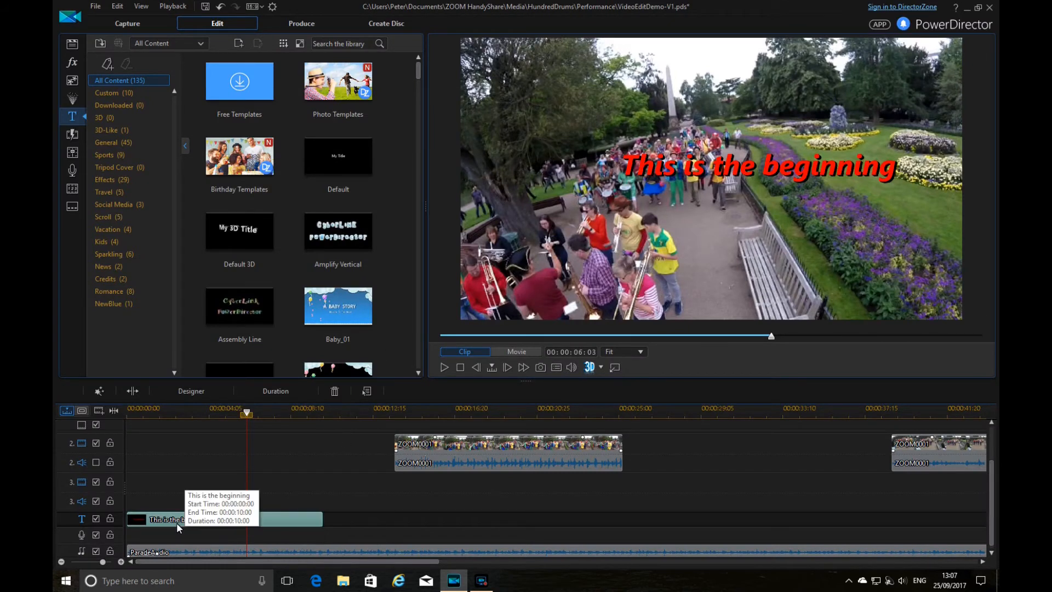
Give the "This is the beginning" title a Fade starting effect
{"action": "right_click", "coordinate": [210, 524]}
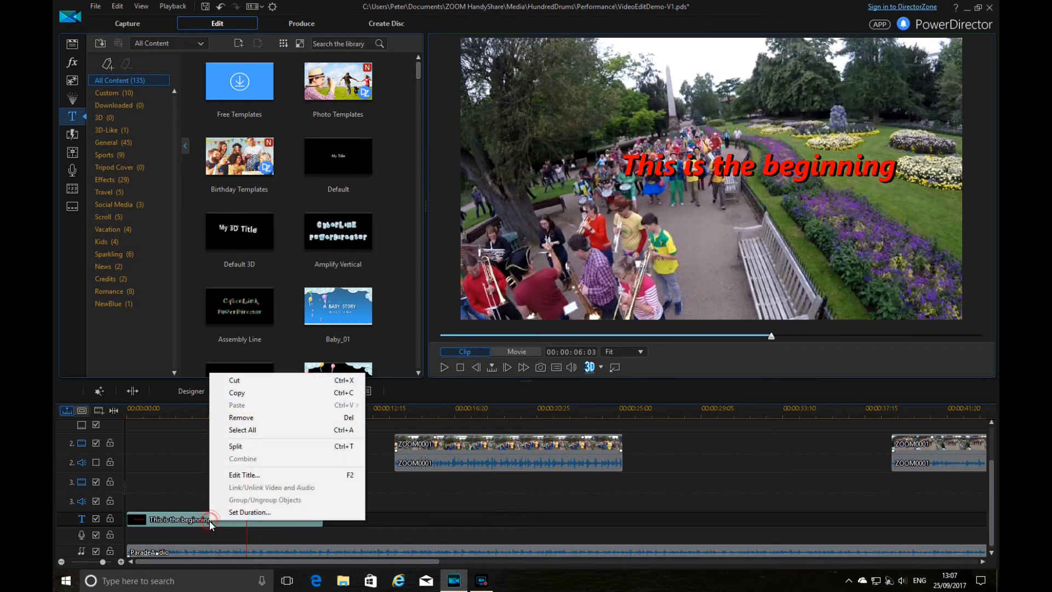
{"action": "left_click", "coordinate": [240, 475]}
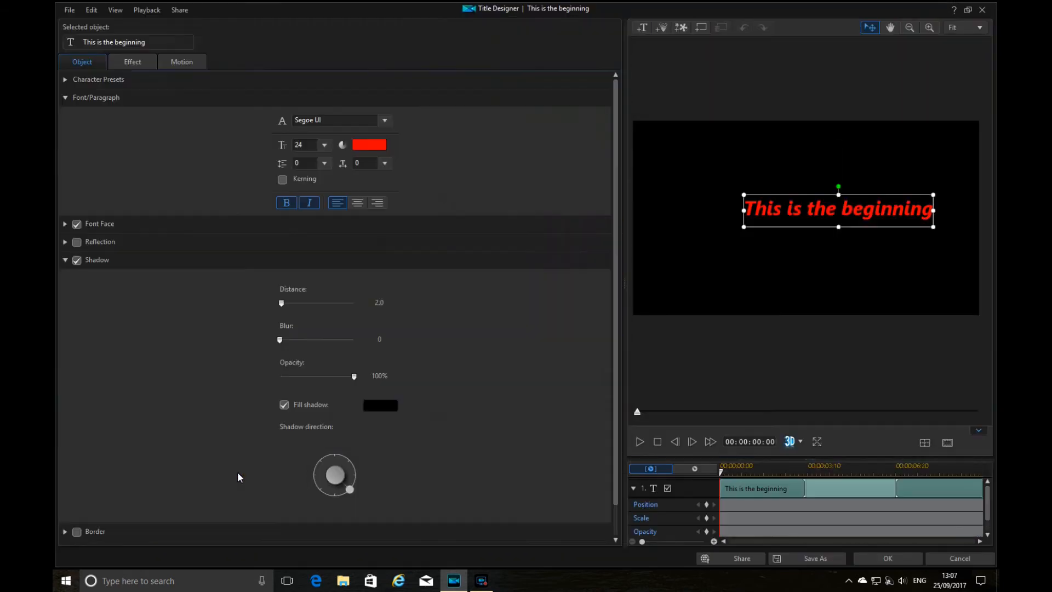
{"action": "left_click", "coordinate": [132, 64]}
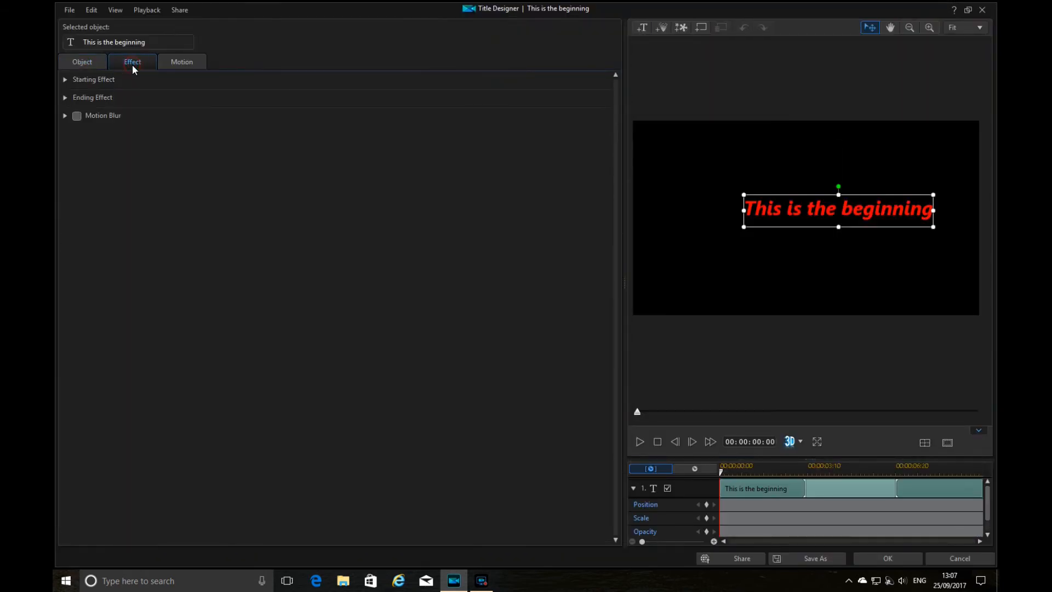
{"action": "left_click", "coordinate": [93, 80]}
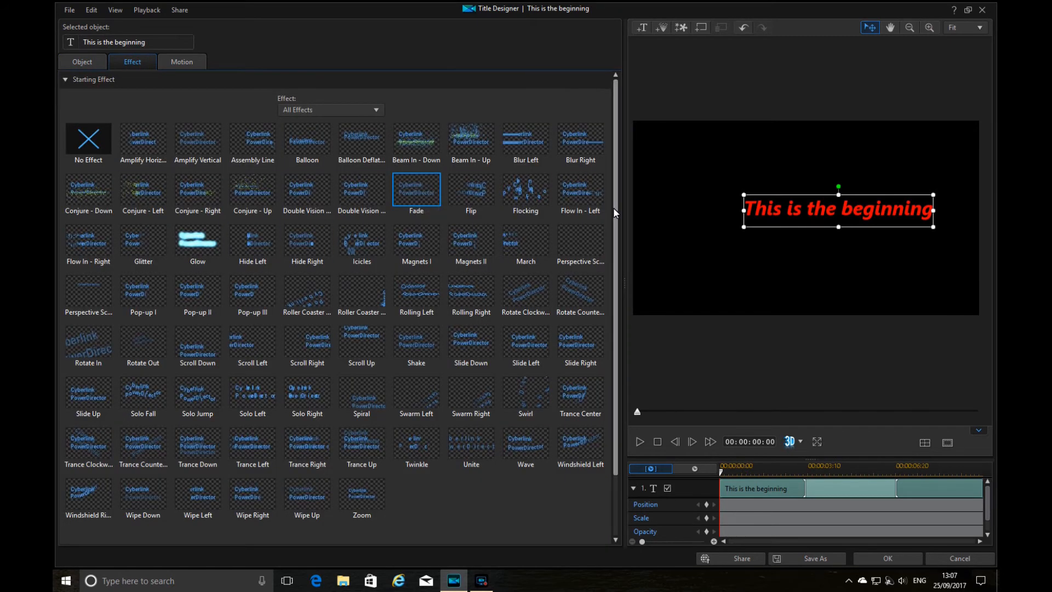
{"action": "scroll", "coordinate": [610, 209], "scroll_direction": "down", "scroll_amount": 10}
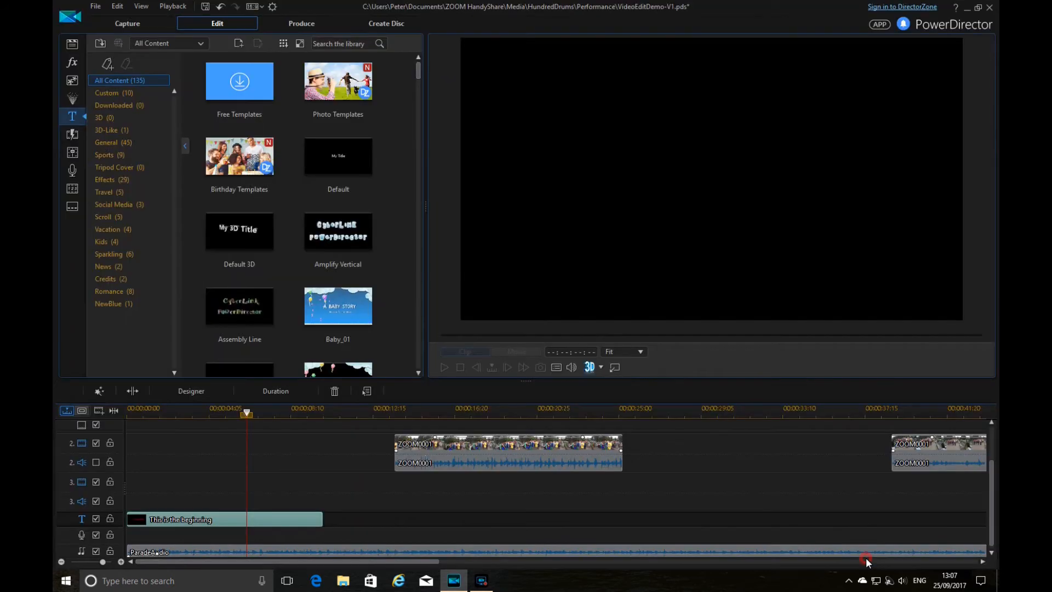
{"action": "left_click", "coordinate": [865, 557]}
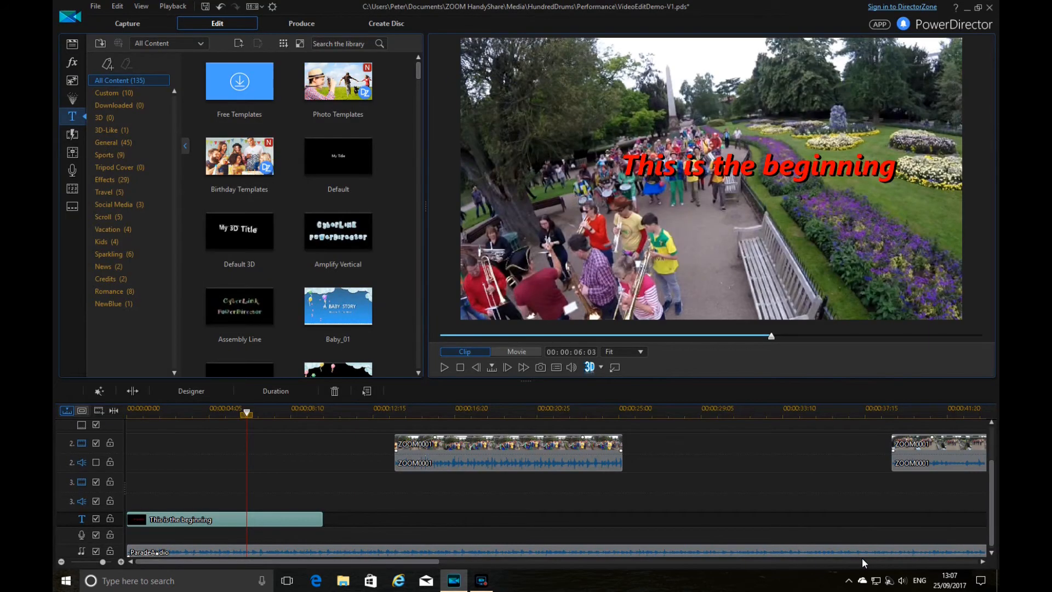
Play the first seconds of the movie from the start to check how the opening title appears
{"action": "key", "text": "Home"}
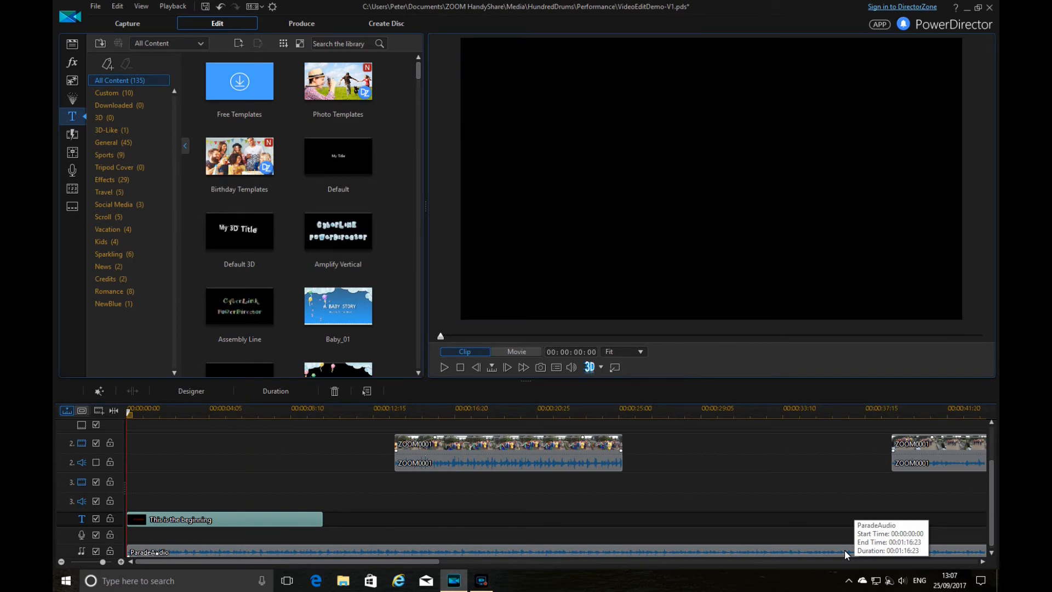
{"action": "key", "text": "space"}
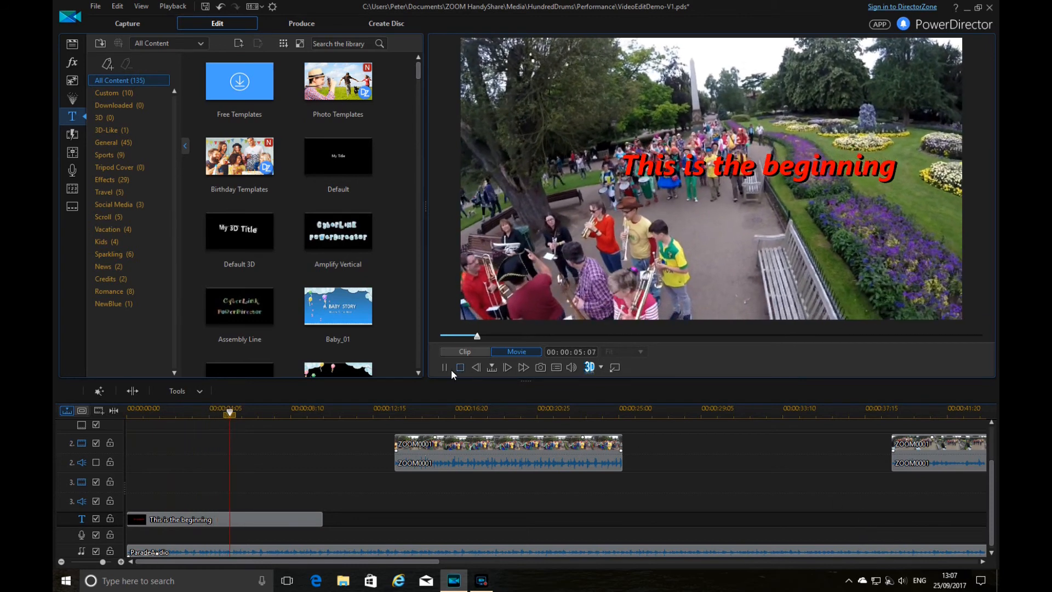
{"action": "left_click", "coordinate": [445, 368]}
Reopen the "This is the beginning" title for editing and nudge its text box slightly to the left in the frame
{"action": "left_click", "coordinate": [216, 521]}
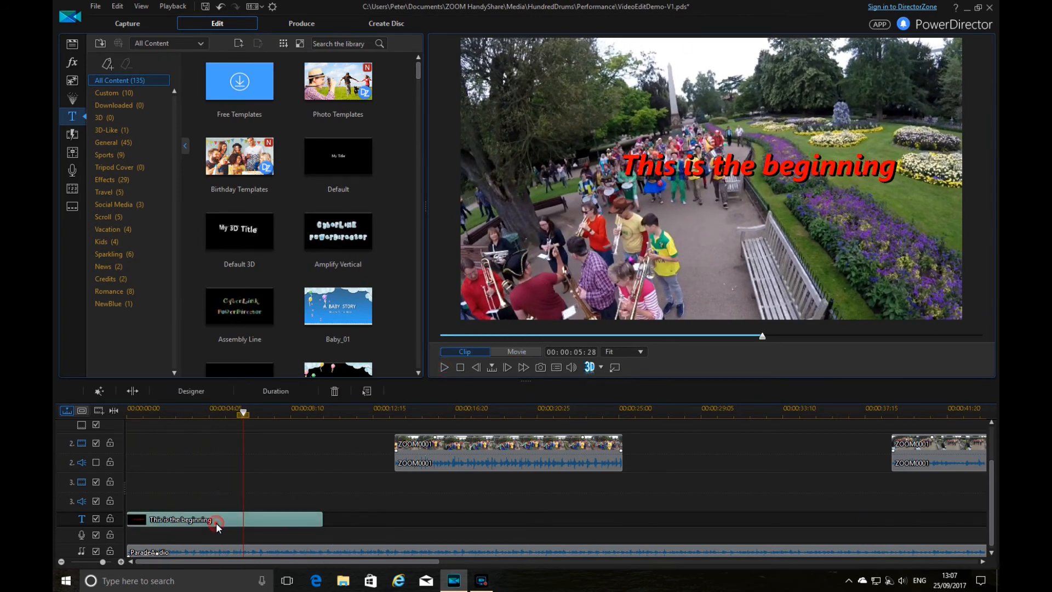
{"action": "double_click", "coordinate": [216, 522]}
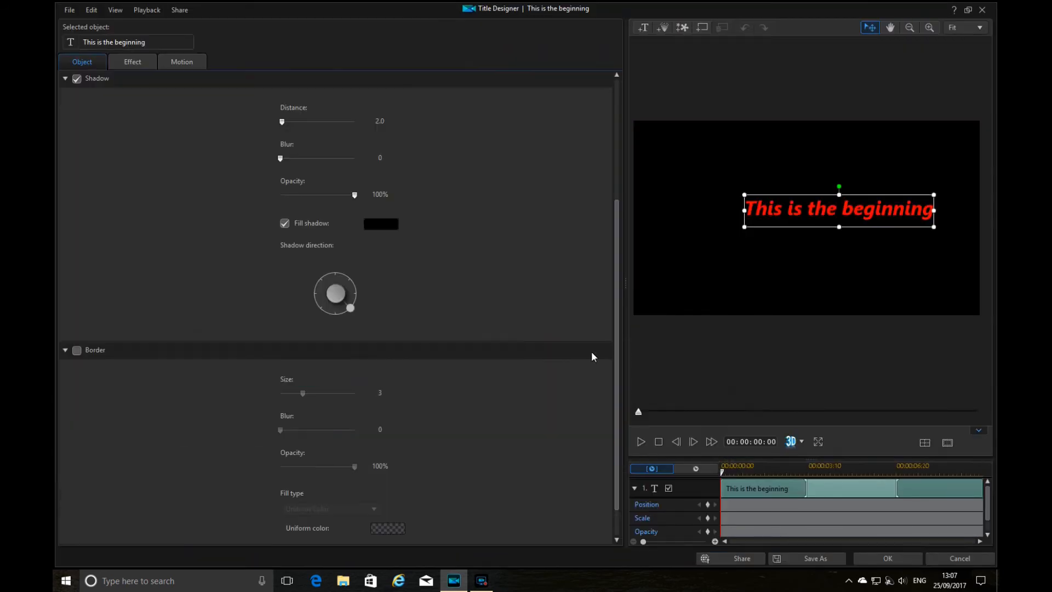
{"action": "key", "text": "Left"}
{"action": "key", "text": "Left"}
{"action": "key", "text": "Left"}
{"action": "key", "text": "Left"}
{"action": "key", "text": "Left"}
{"action": "key", "text": "Left"}
{"action": "key", "text": "Left"}
{"action": "key", "text": "Left"}
{"action": "key", "text": "Left"}
{"action": "key", "text": "Left"}
{"action": "key", "text": "Left"}
{"action": "key", "text": "Left"}
{"action": "key", "text": "Left"}
{"action": "key", "text": "Left"}
{"action": "key", "text": "Left"}
{"action": "key", "text": "Left"}
{"action": "key", "text": "Left"}
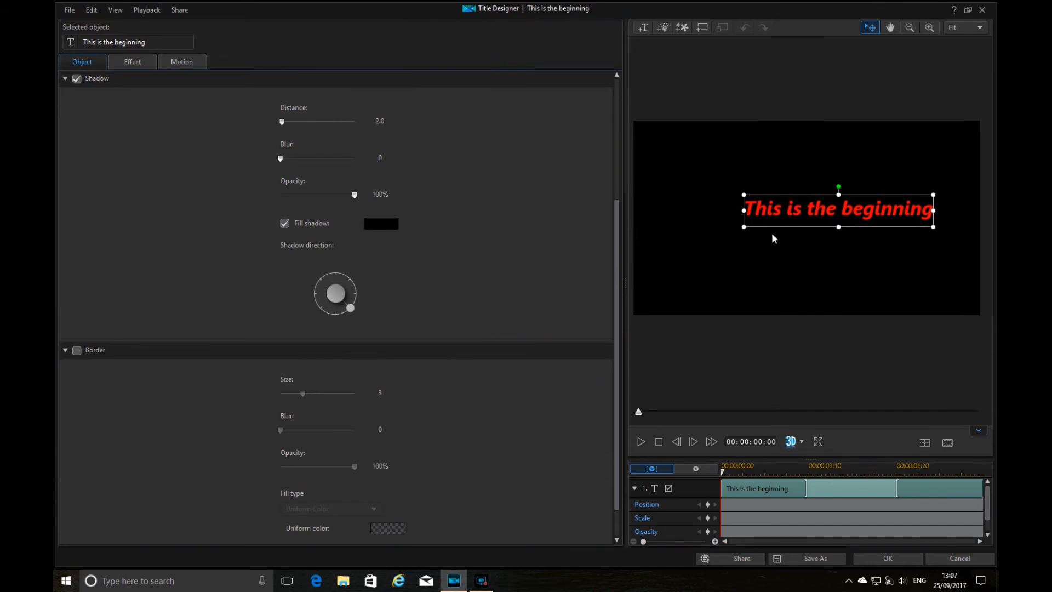
{"action": "key", "text": "Left"}
{"action": "key", "text": "Left"}
{"action": "key", "text": "Left"}
{"action": "key", "text": "Left"}
{"action": "key", "text": "Left"}
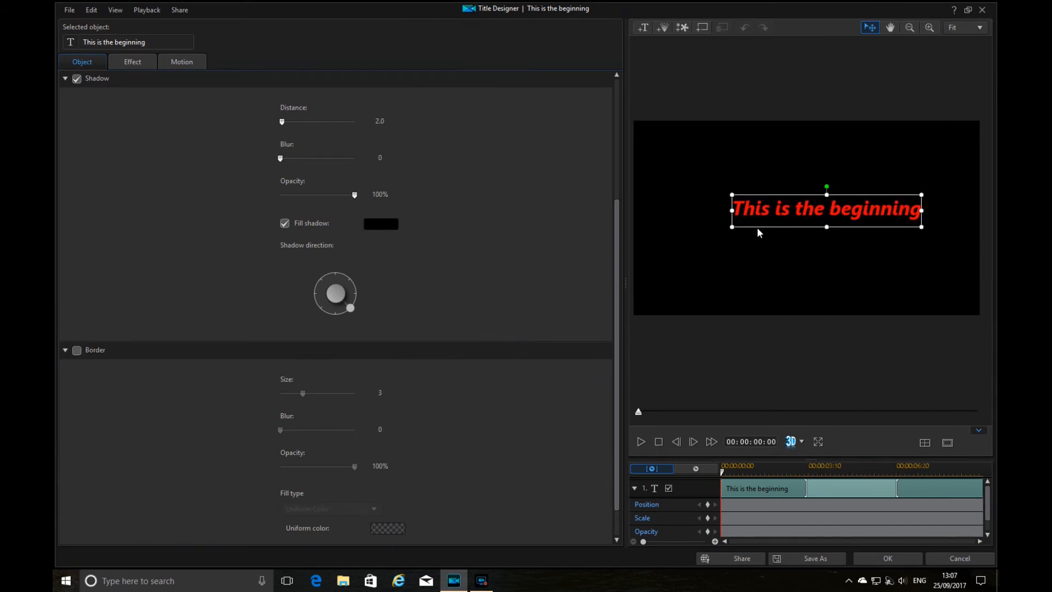
Change the font colour of the whole "This is the beginning" text to yellow and apply the edit
{"action": "left_click_drag", "start_coordinate": [737, 211], "coordinate": [923, 212]}
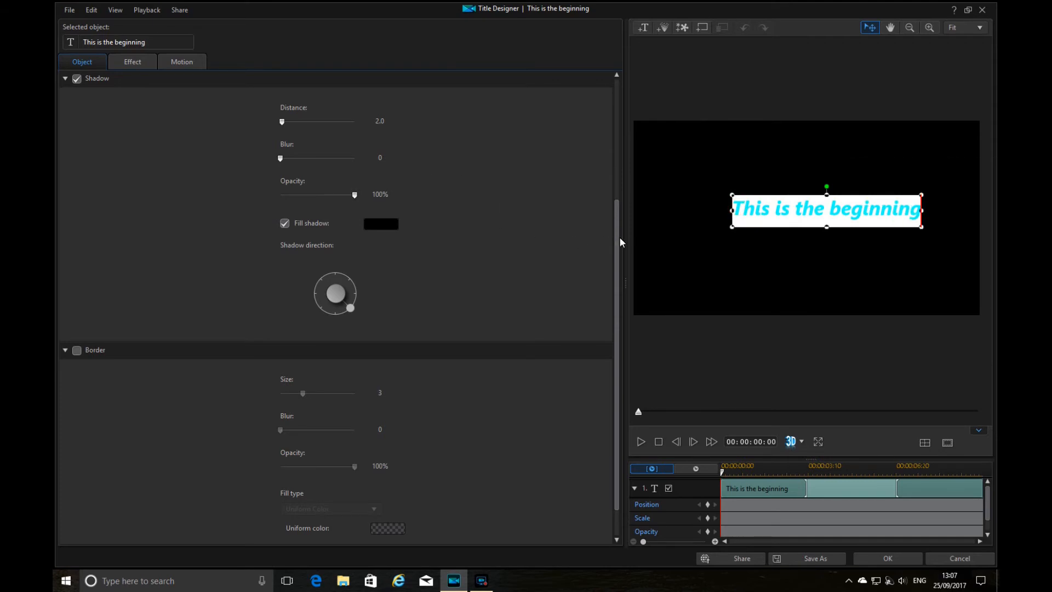
{"action": "scroll", "coordinate": [612, 163], "scroll_direction": "up", "scroll_amount": 3}
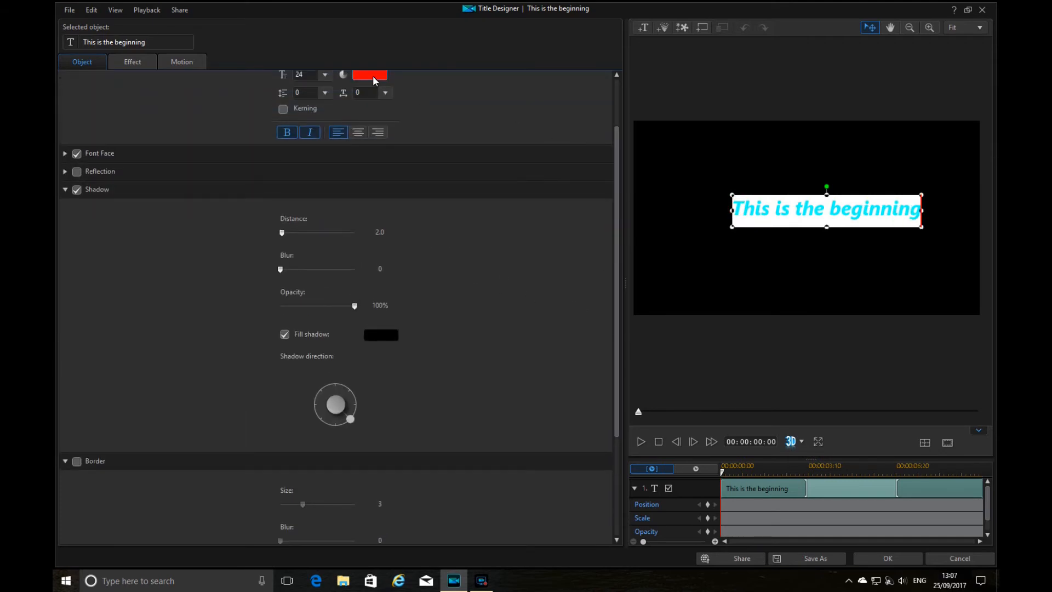
{"action": "left_click", "coordinate": [373, 77]}
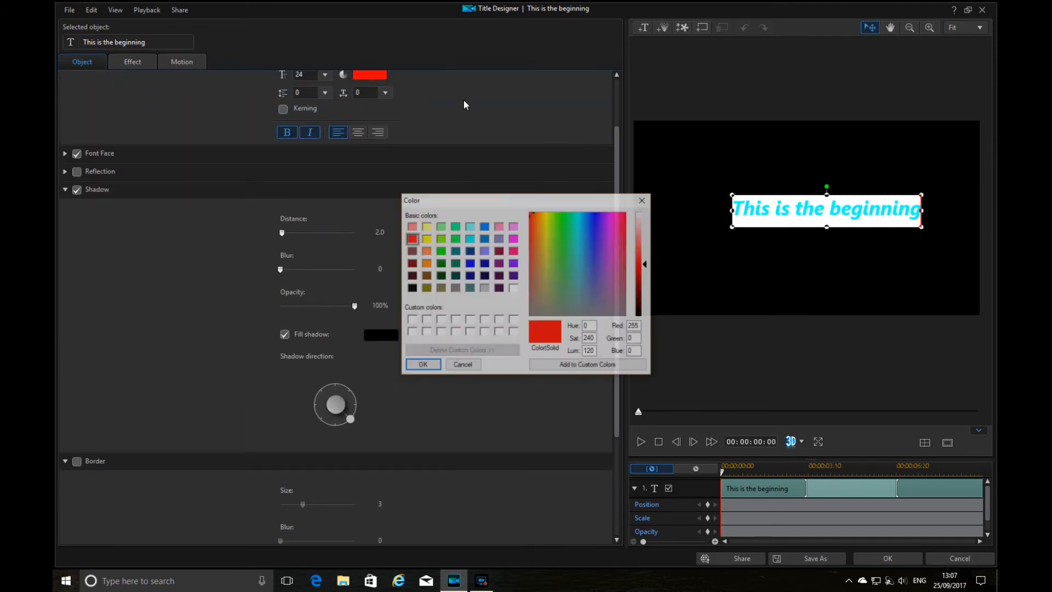
{"action": "left_click", "coordinate": [426, 239]}
{"action": "left_click", "coordinate": [426, 366]}
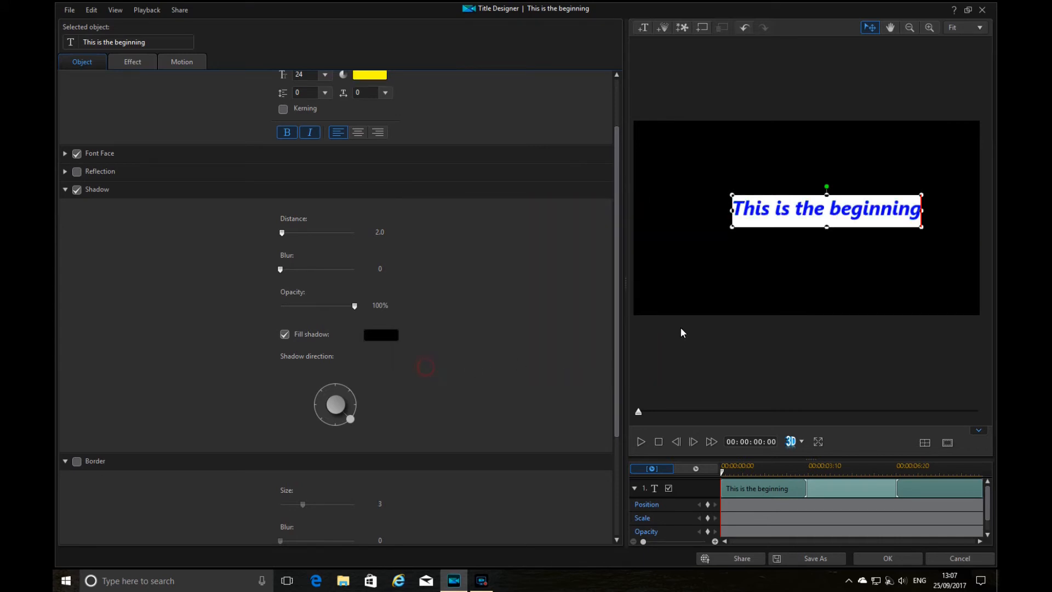
{"action": "left_click", "coordinate": [872, 565]}
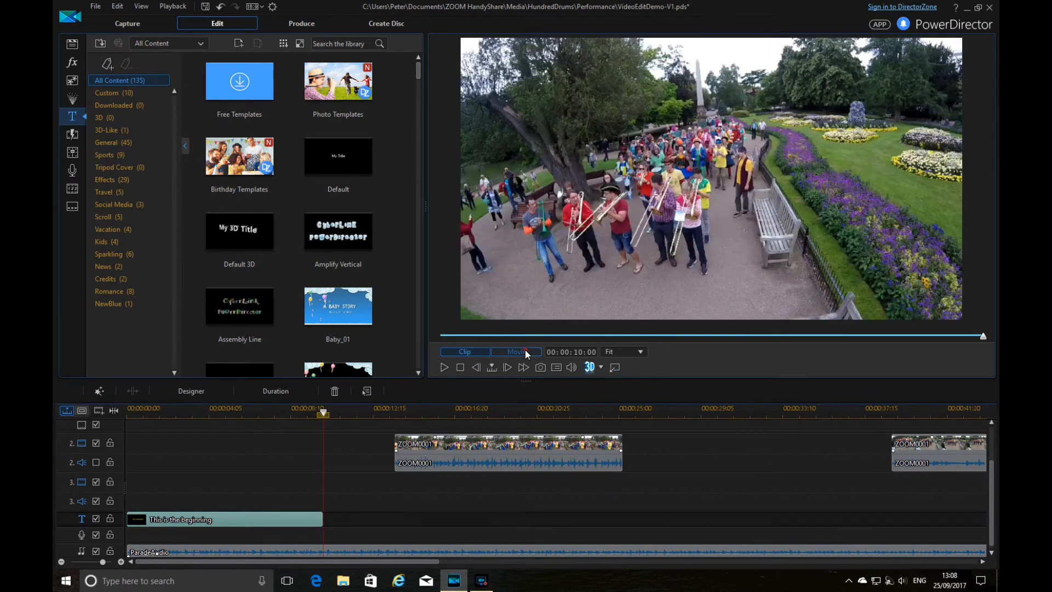
Place a Default title at 00:00:59:14, where the pictures end, and extend it to the music's end at 00:01:16:23
{"action": "left_click", "coordinate": [525, 351]}
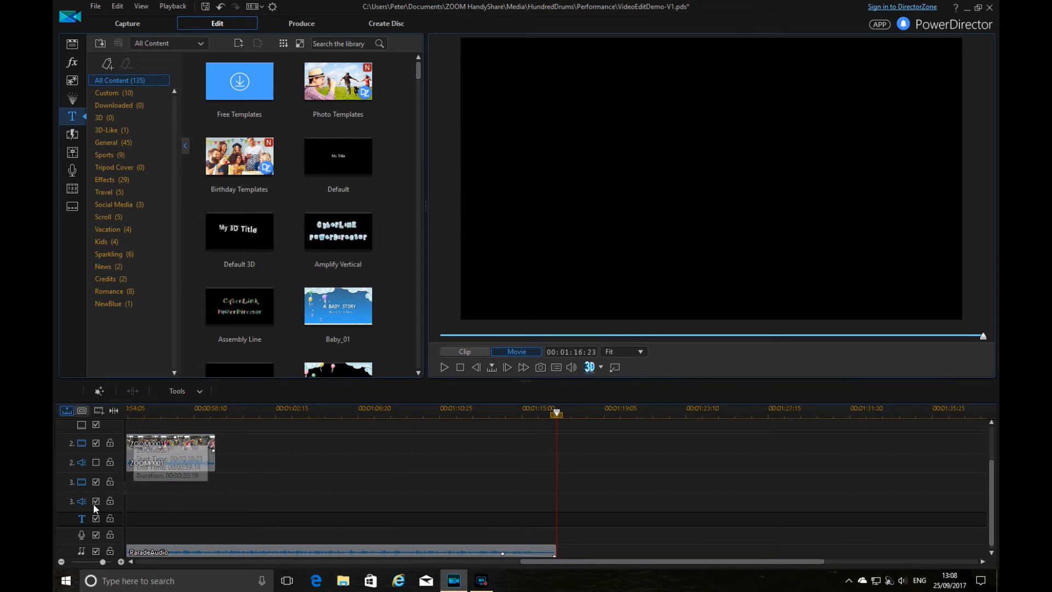
{"action": "left_click_drag", "start_coordinate": [341, 144], "coordinate": [219, 529]}
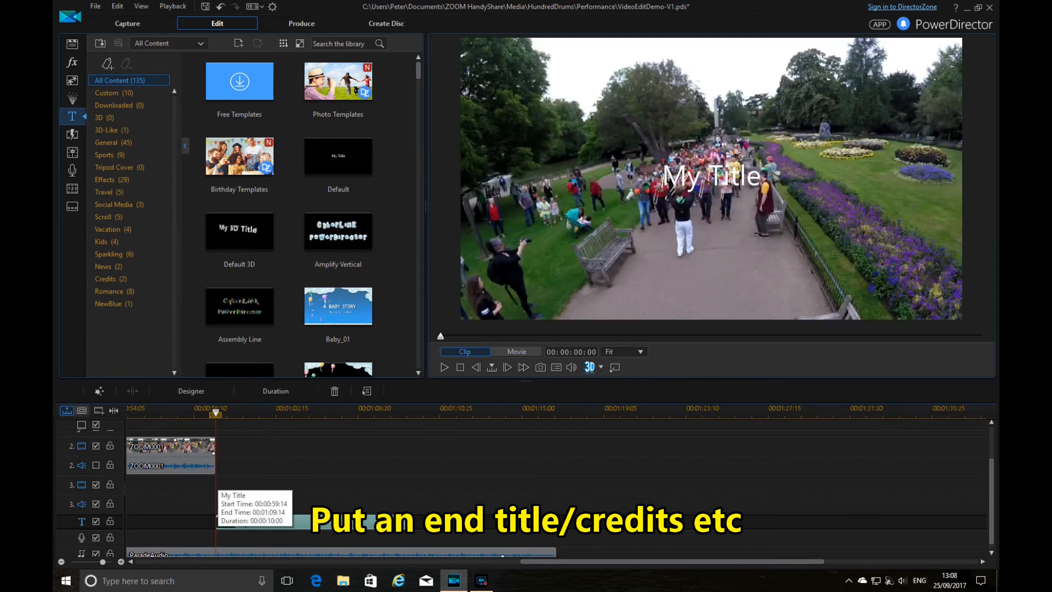
{"action": "left_click_drag", "start_coordinate": [415, 526], "coordinate": [556, 529]}
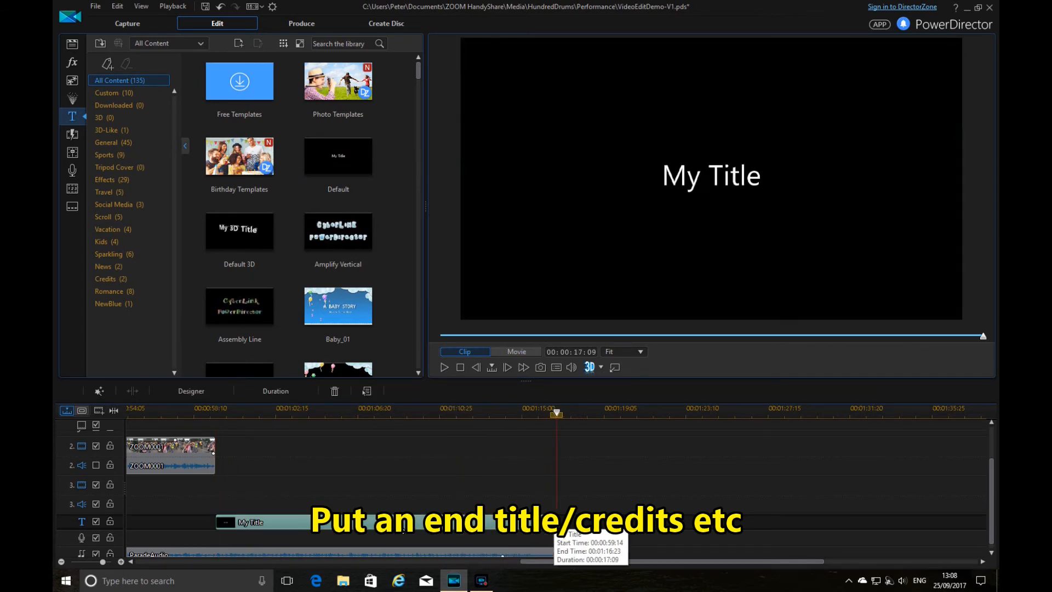
Change the closing title's text to "The End" in bold orange lettering
{"action": "right_click", "coordinate": [374, 529]}
{"action": "left_click", "coordinate": [402, 480]}
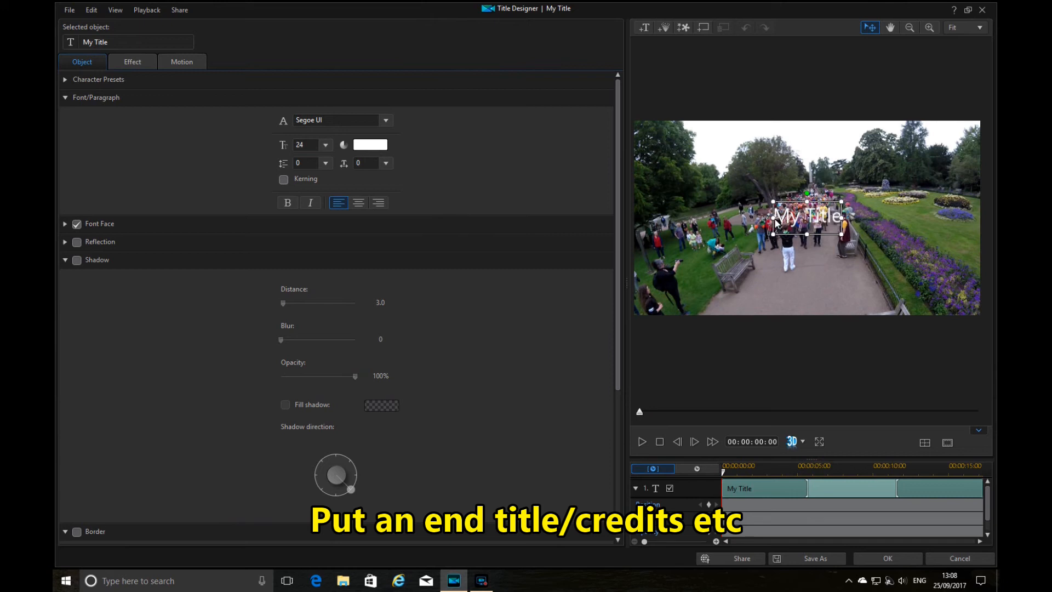
{"action": "type", "text": "The End"}
{"action": "left_click", "coordinate": [370, 144]}
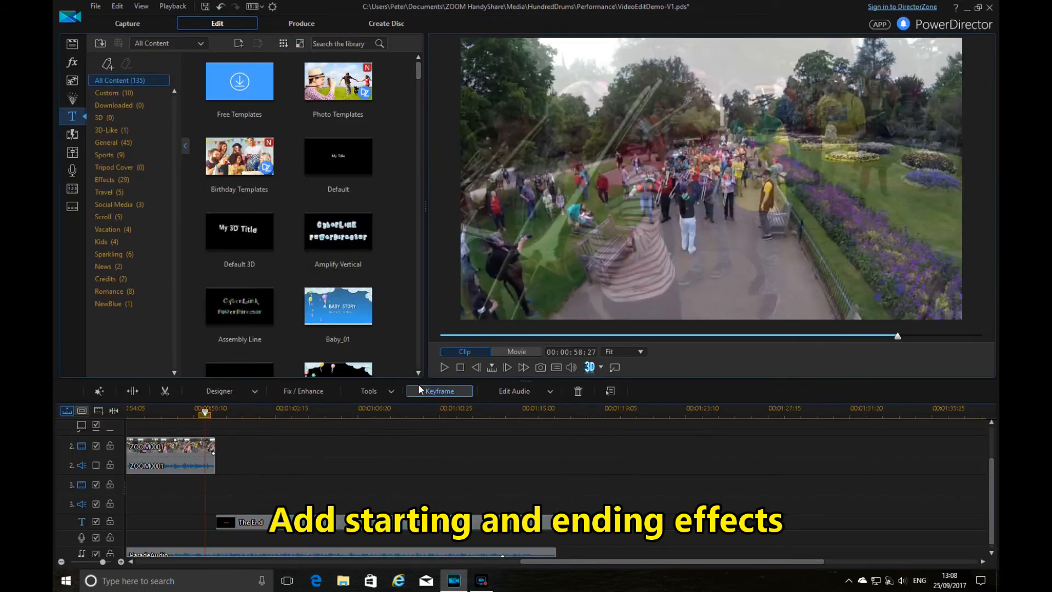
Play the movie from just before the pictures end to check the closing title
{"action": "left_click", "coordinate": [516, 351]}
{"action": "left_click", "coordinate": [444, 367]}
{"action": "left_click", "coordinate": [444, 367]}
Give "The End" title the Slide Right ending effect and apply the edit
{"action": "right_click", "coordinate": [353, 519]}
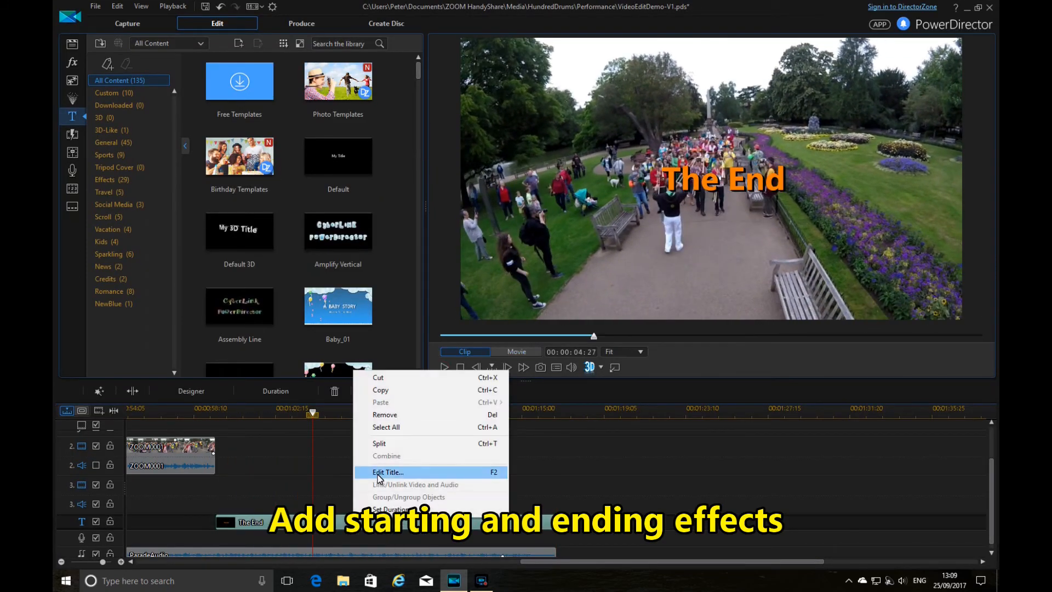
{"action": "left_click", "coordinate": [377, 474]}
{"action": "left_click", "coordinate": [131, 62]}
{"action": "left_click", "coordinate": [65, 78]}
{"action": "left_click_drag", "start_coordinate": [619, 192], "coordinate": [619, 253]}
{"action": "left_click", "coordinate": [64, 519]}
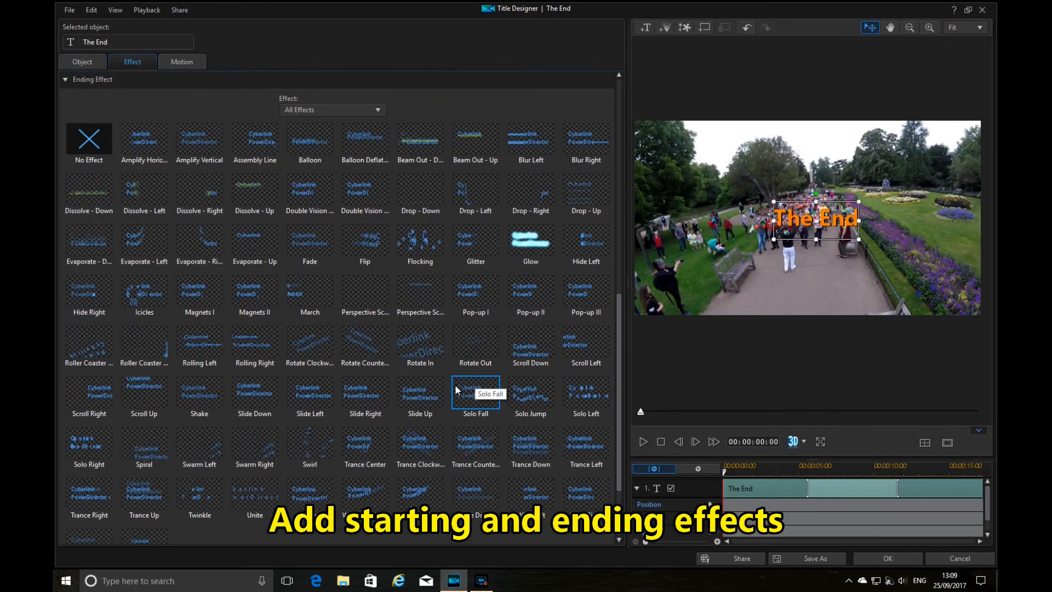
{"action": "left_click", "coordinate": [355, 399]}
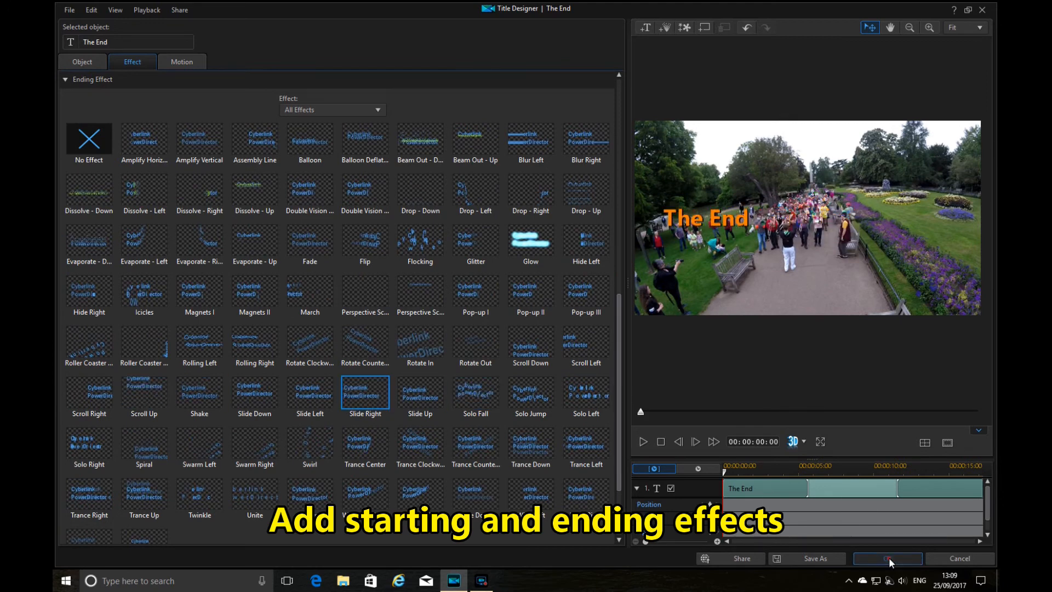
{"action": "left_click", "coordinate": [888, 557]}
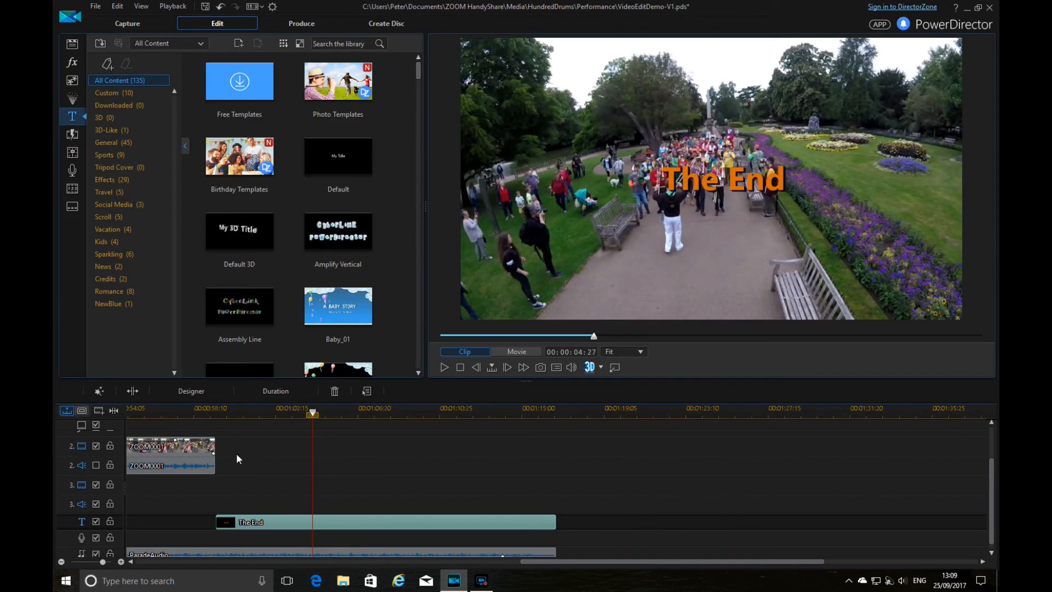
Play the movie from just before the last ZOOM0001 clip ends and compare the closing title's timing with the video tracks
{"action": "left_click", "coordinate": [190, 419]}
{"action": "left_click", "coordinate": [444, 367]}
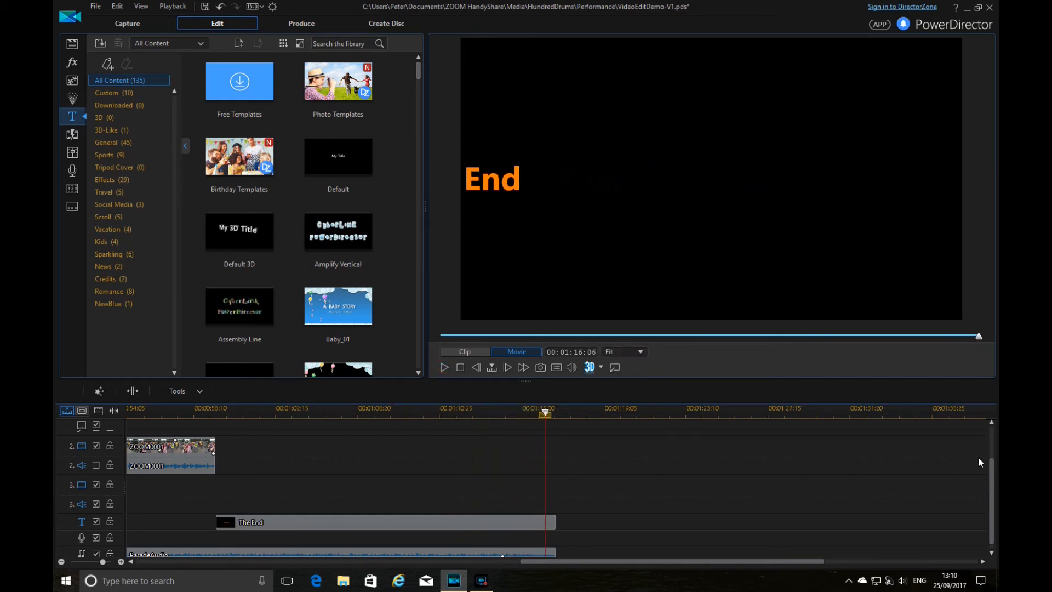
{"action": "left_click_drag", "start_coordinate": [992, 465], "coordinate": [992, 427]}
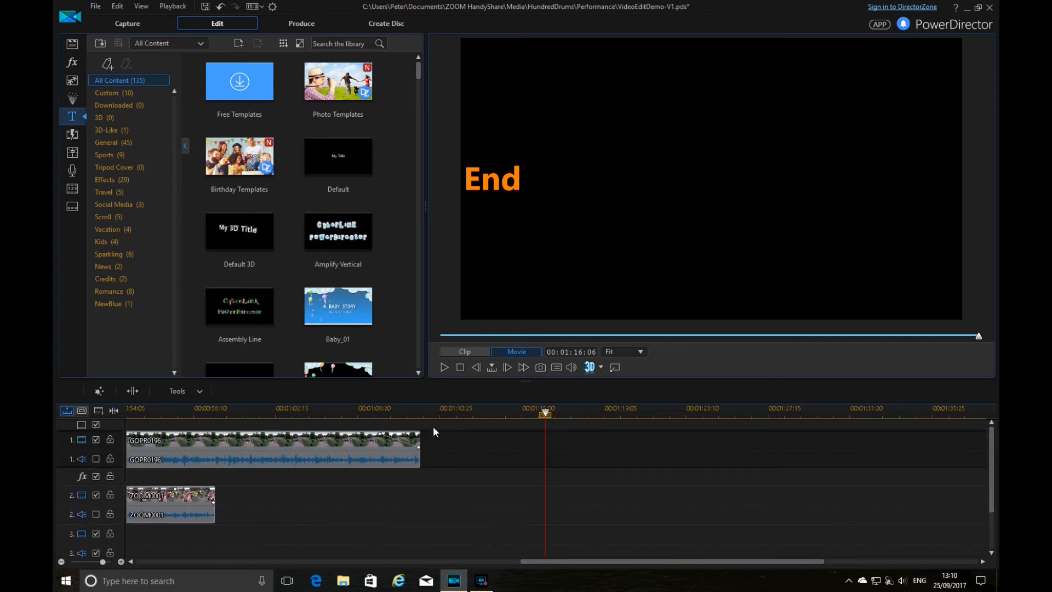
{"action": "left_click_drag", "start_coordinate": [991, 480], "coordinate": [960, 505]}
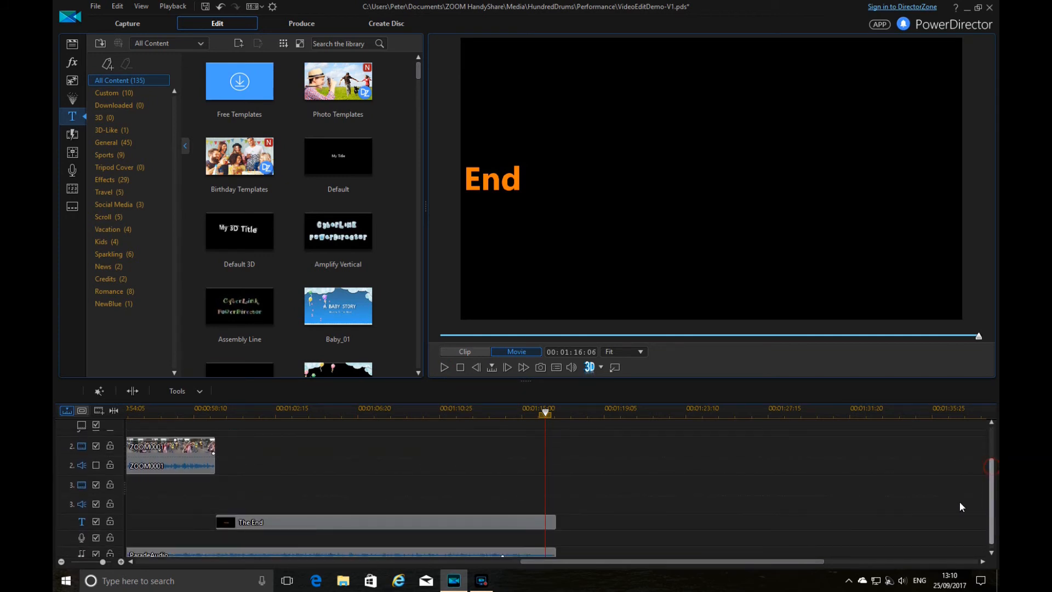
Split "The End" title at 00:01:09:25, where the GOPR0196 clip ends
{"action": "left_click", "coordinate": [418, 416]}
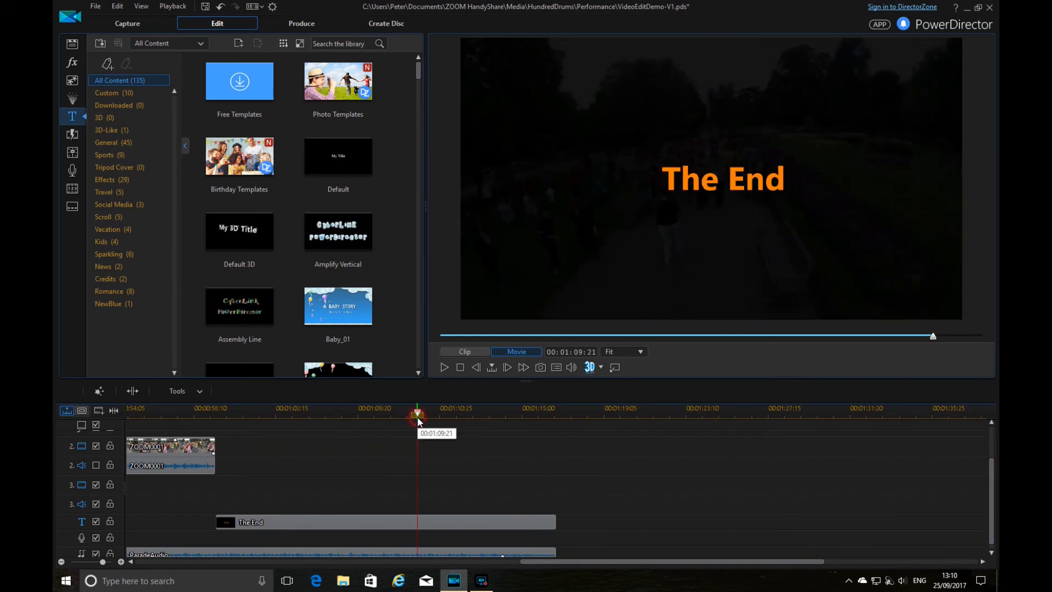
{"action": "left_click_drag", "start_coordinate": [994, 474], "coordinate": [988, 449]}
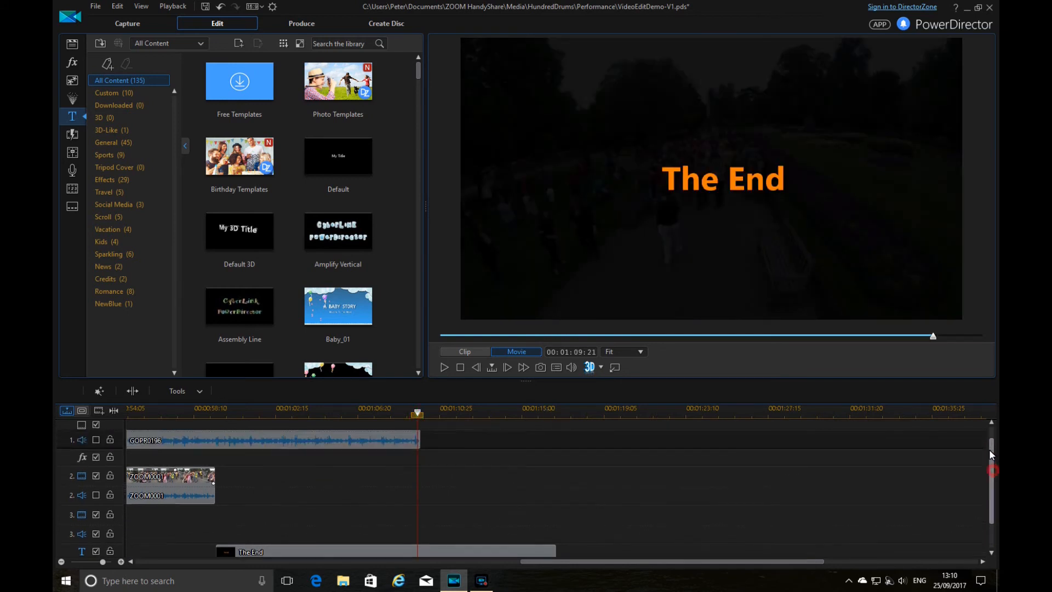
{"action": "left_click", "coordinate": [508, 370]}
{"action": "left_click", "coordinate": [509, 370]}
{"action": "left_click", "coordinate": [508, 370]}
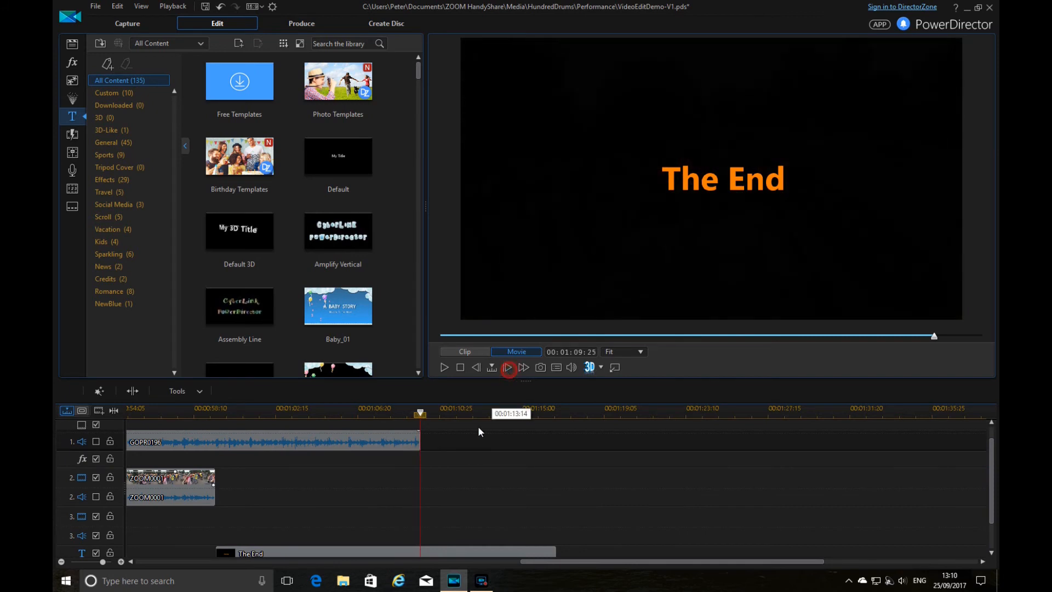
{"action": "left_click", "coordinate": [396, 552]}
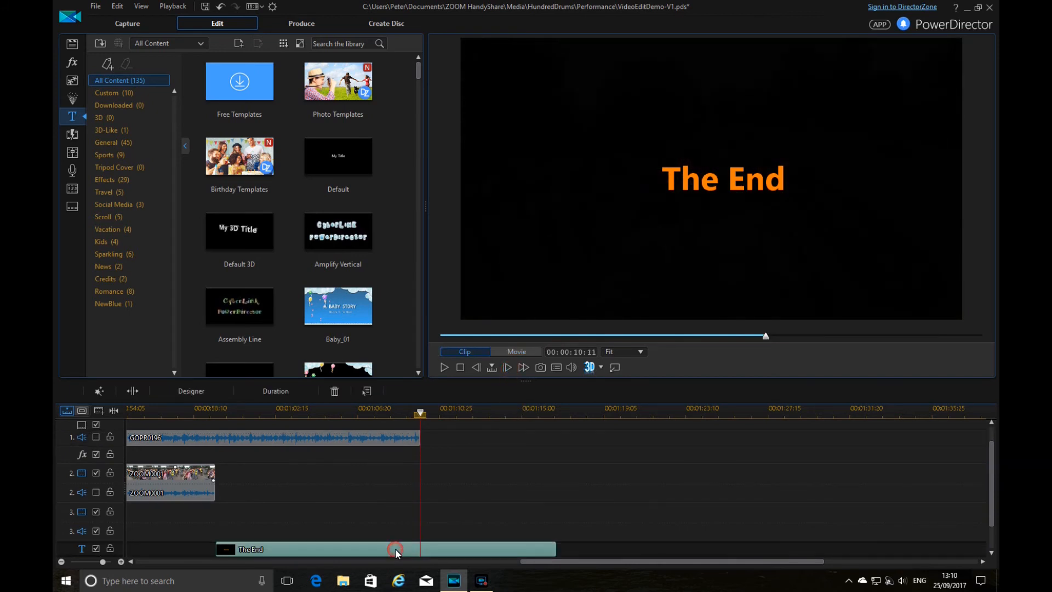
{"action": "left_click", "coordinate": [134, 393]}
Remove the first part of the split "The End" title, leaving its gap in place
{"action": "left_click", "coordinate": [339, 548]}
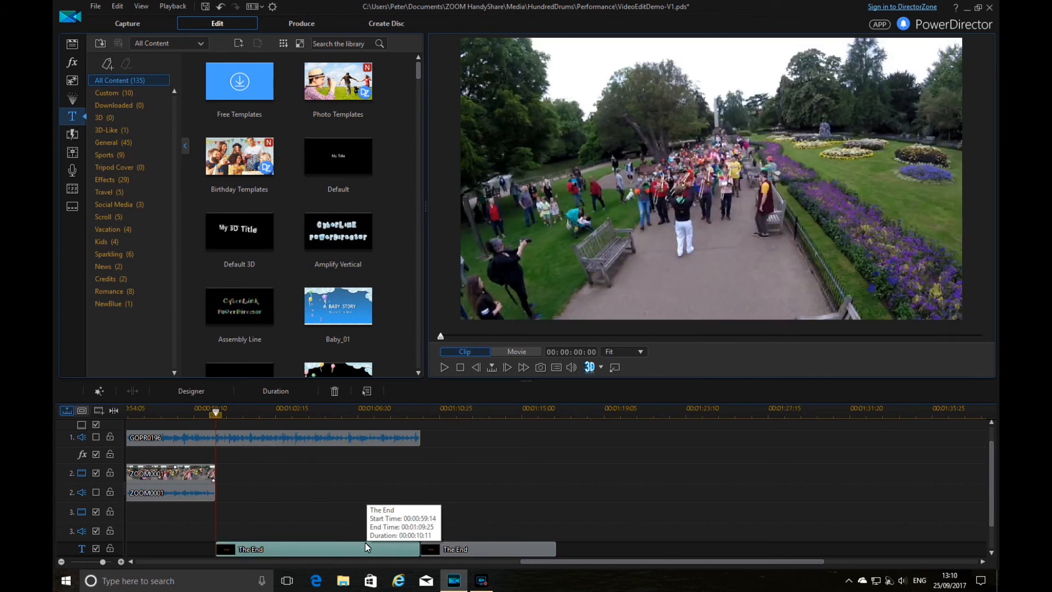
{"action": "right_click", "coordinate": [364, 548]}
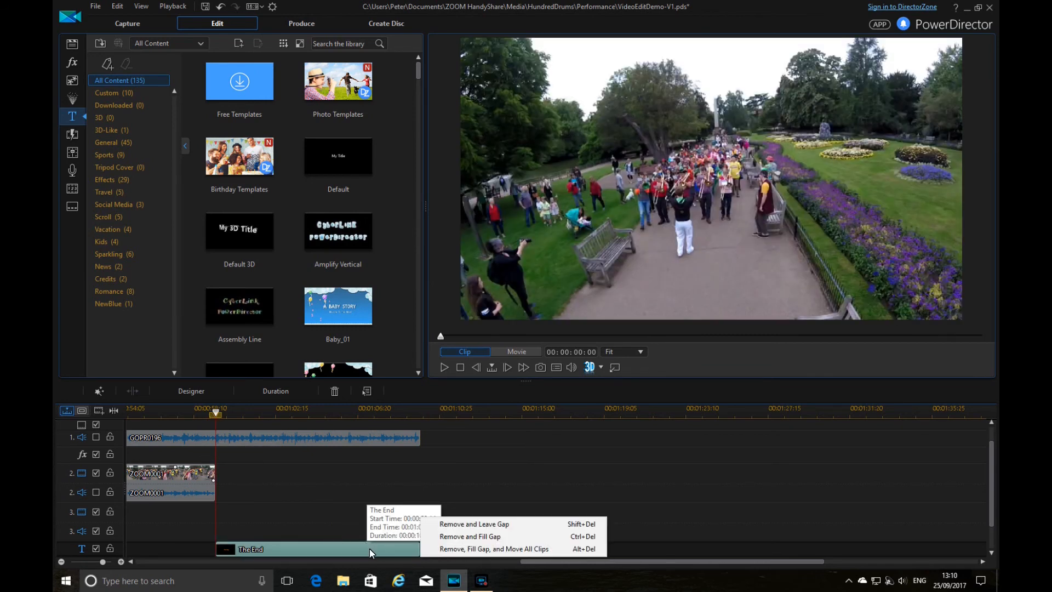
{"action": "left_click", "coordinate": [452, 524]}
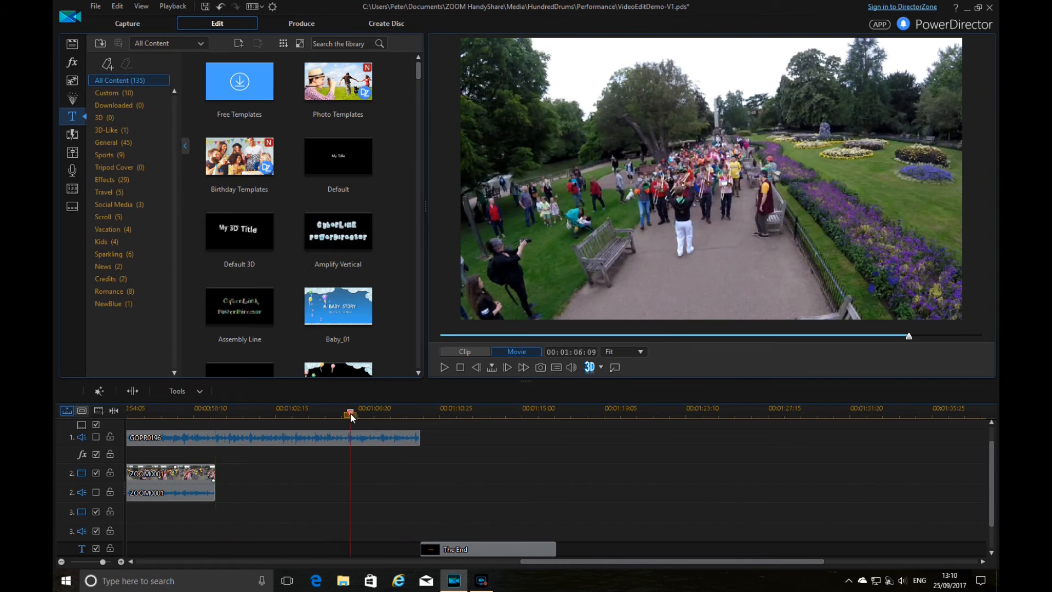
Play the movie from about 00:01:06:09 to its end to check the shortened closing title
{"action": "left_click", "coordinate": [351, 412]}
{"action": "left_click", "coordinate": [444, 368]}
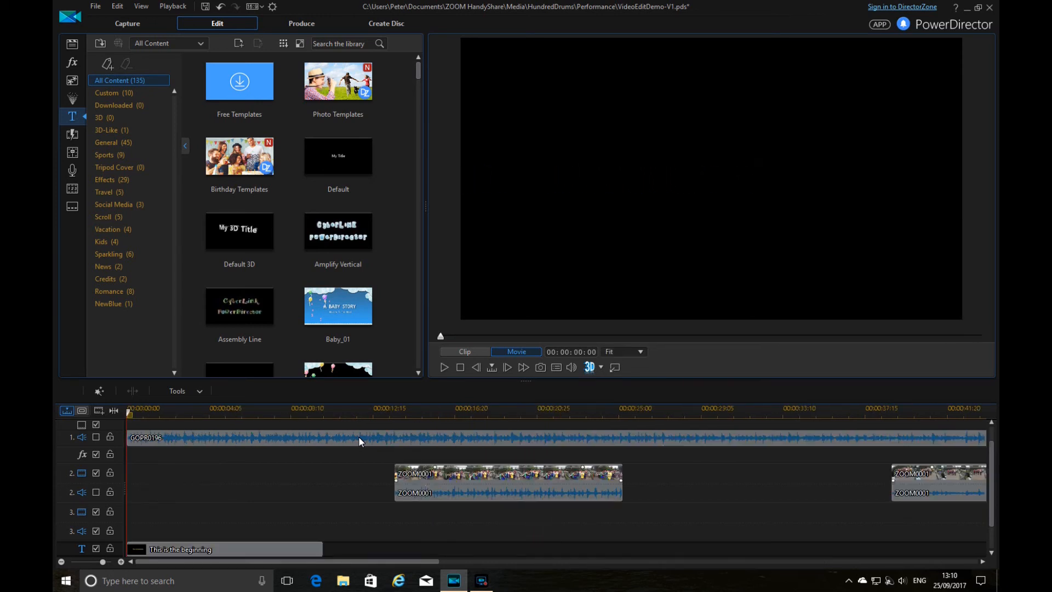
{"action": "left_click", "coordinate": [461, 366]}
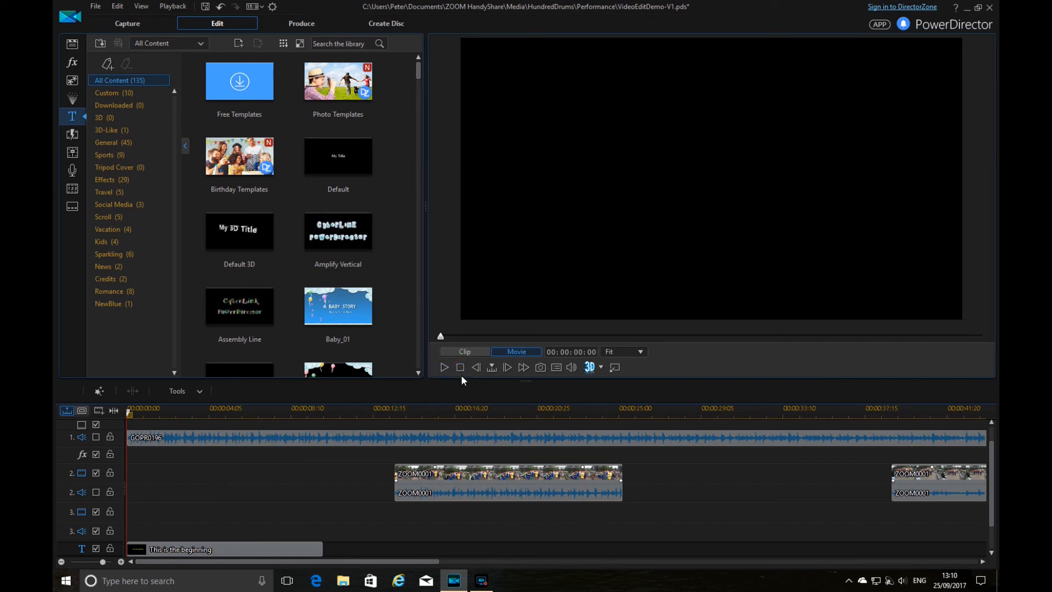